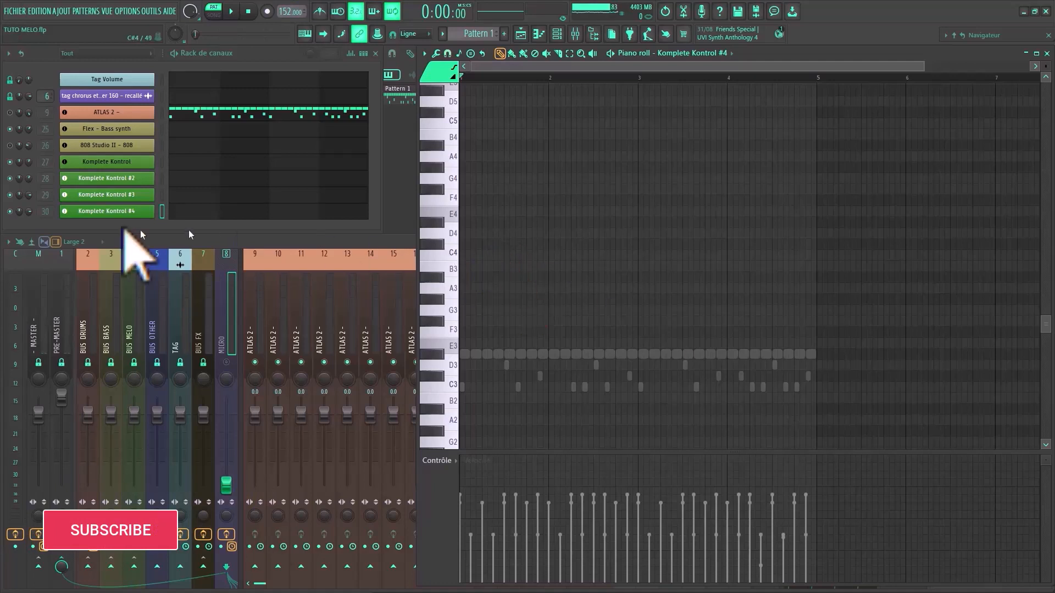
- Set the root note of the piano roll's Minor Natural (Aeolian) scale highlighting to D#
scroll(523, 308, "up", 5)
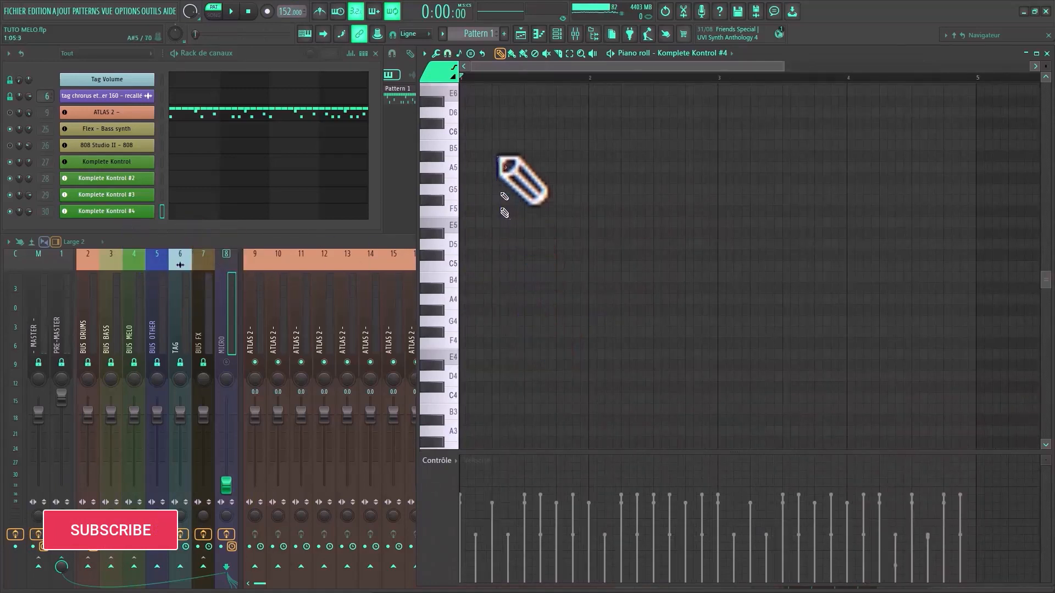
left_click(459, 54)
left_click(587, 195)
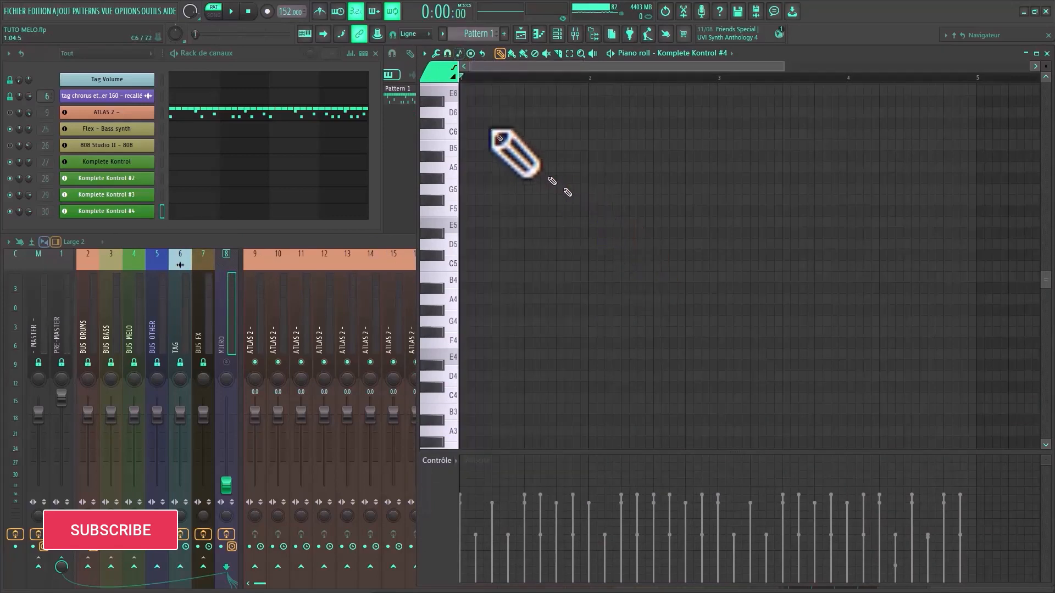
left_click(459, 54)
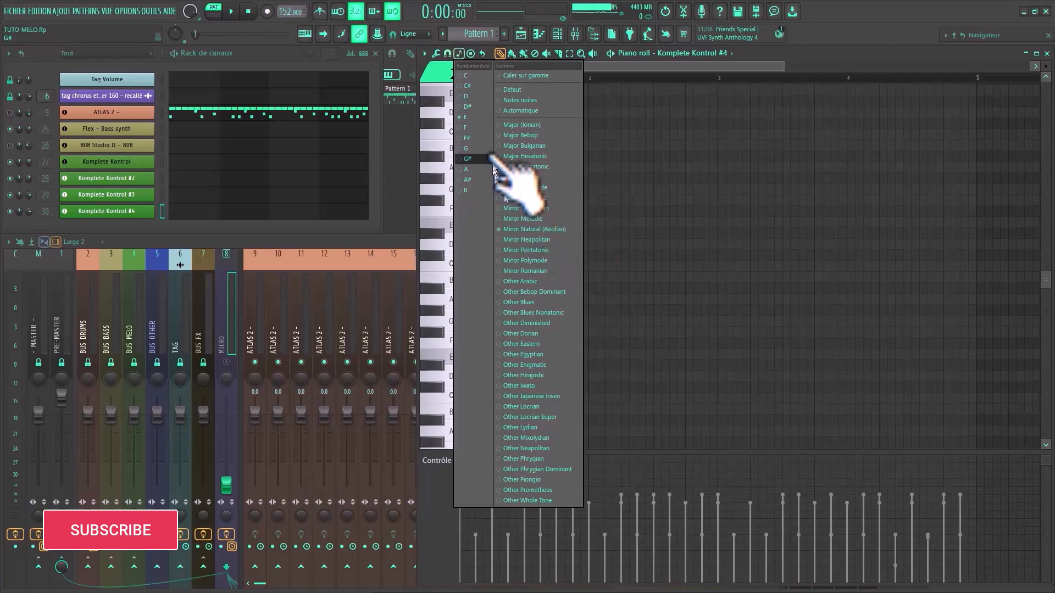
left_click(466, 107)
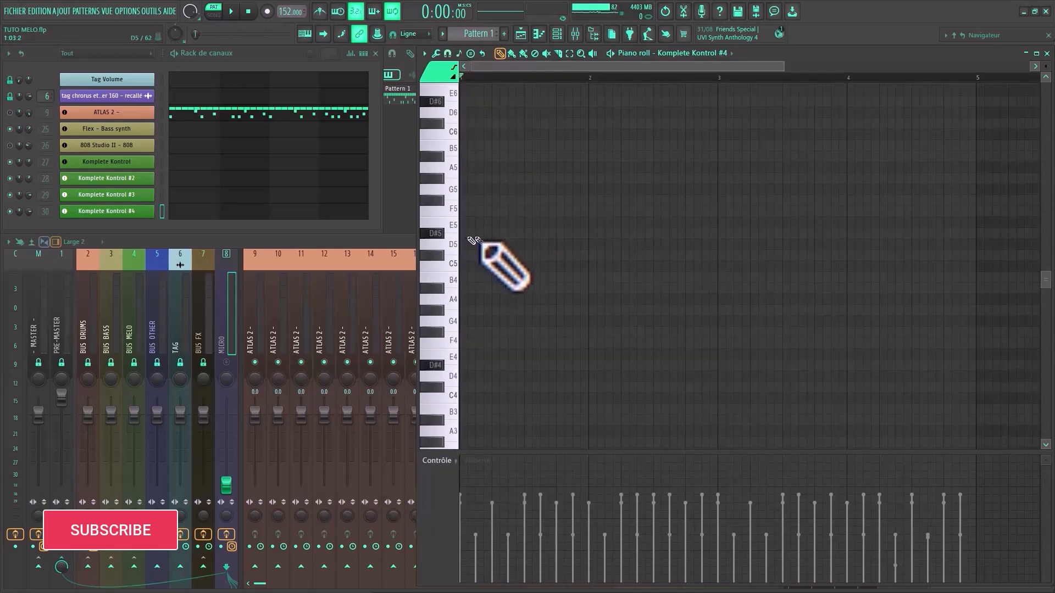
- Stack one-bar notes D#4, F4, F#4, G#4, A#4, B4, C#5 and D#5 in bar 1 to lay out the D# minor scale
left_click(465, 366)
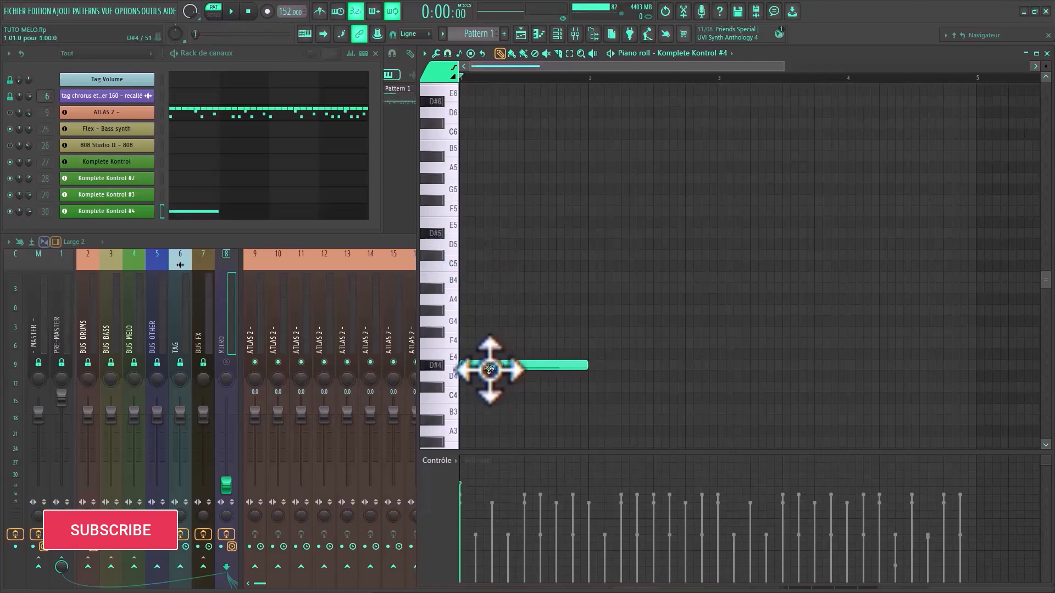
left_click(472, 342)
left_click(473, 332)
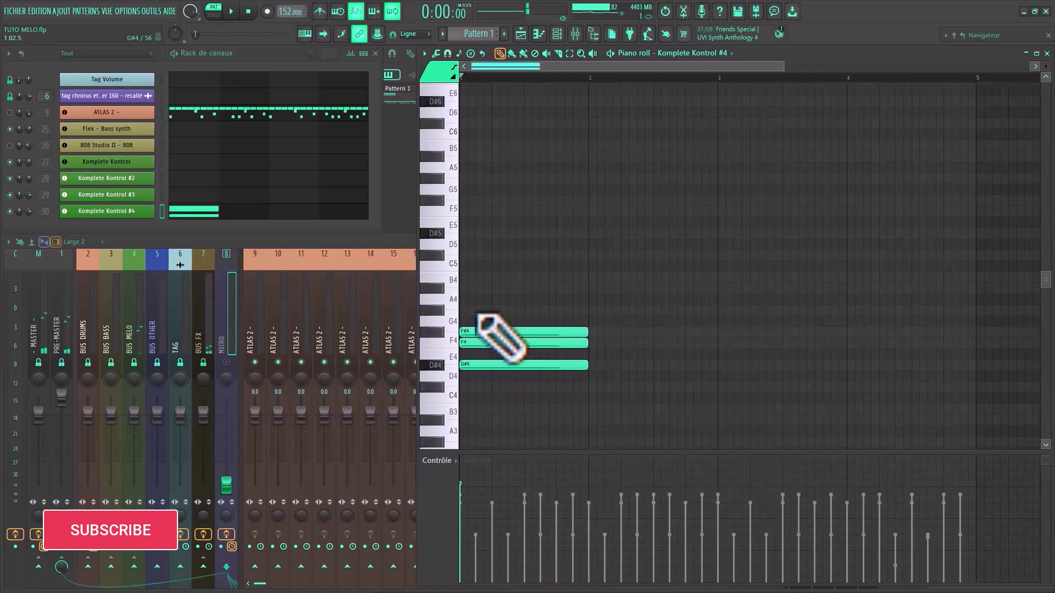
left_click(473, 309)
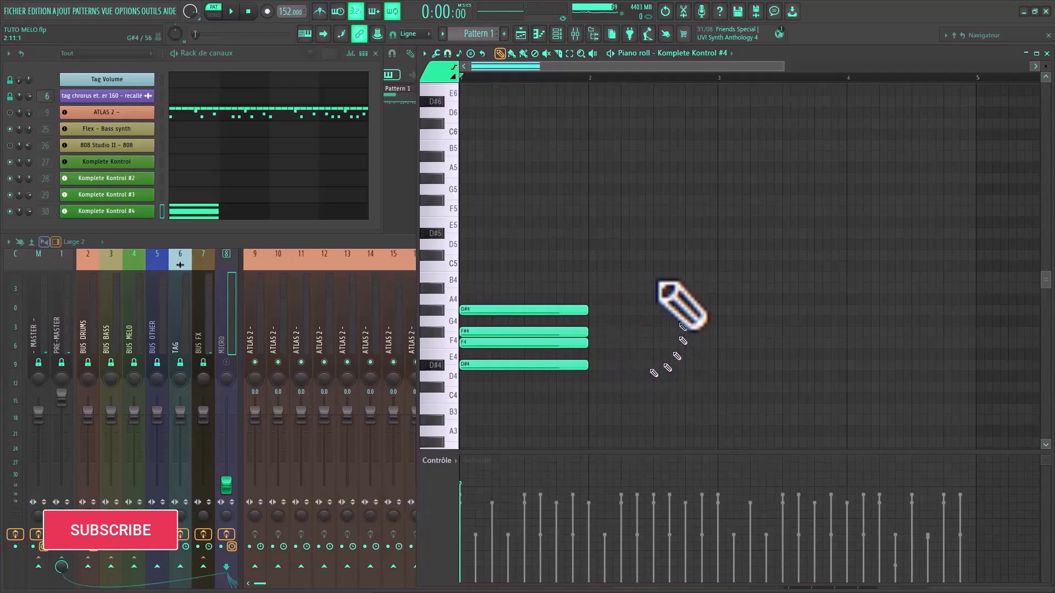
left_click(467, 288)
left_click(465, 277)
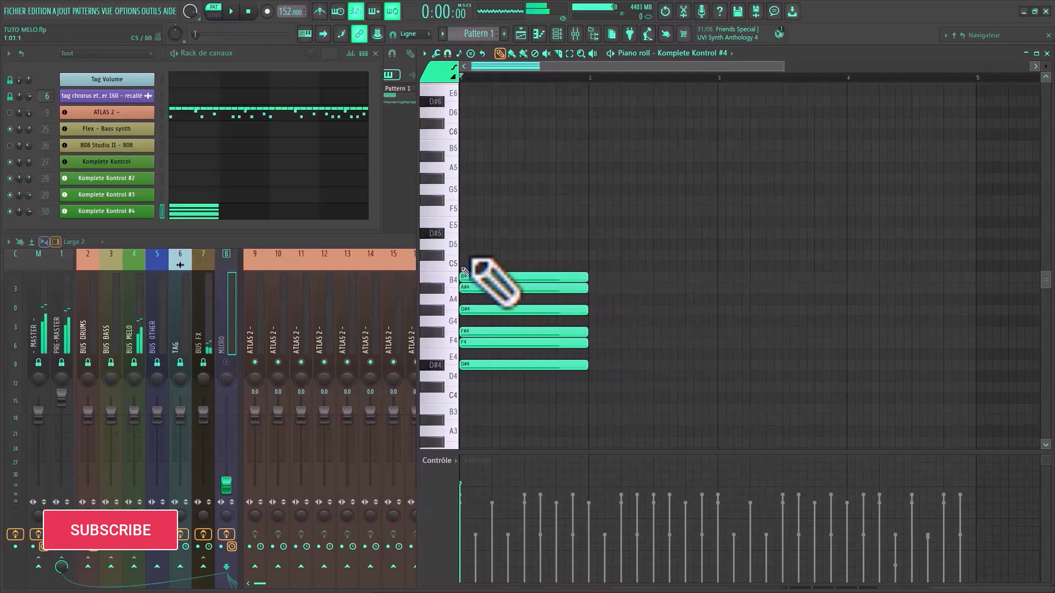
left_click(466, 255)
left_click(466, 233)
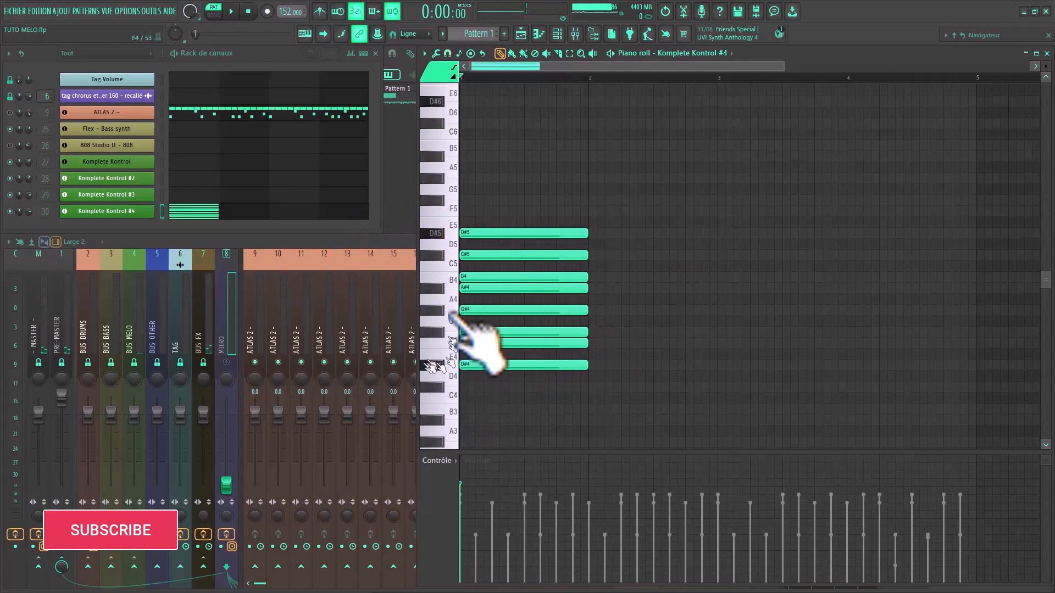
- Place one-bar out-of-scale notes E4, G4, A4, C5, D5 and E5 in bar 2 as a demonstration and delete them all
left_click(593, 354)
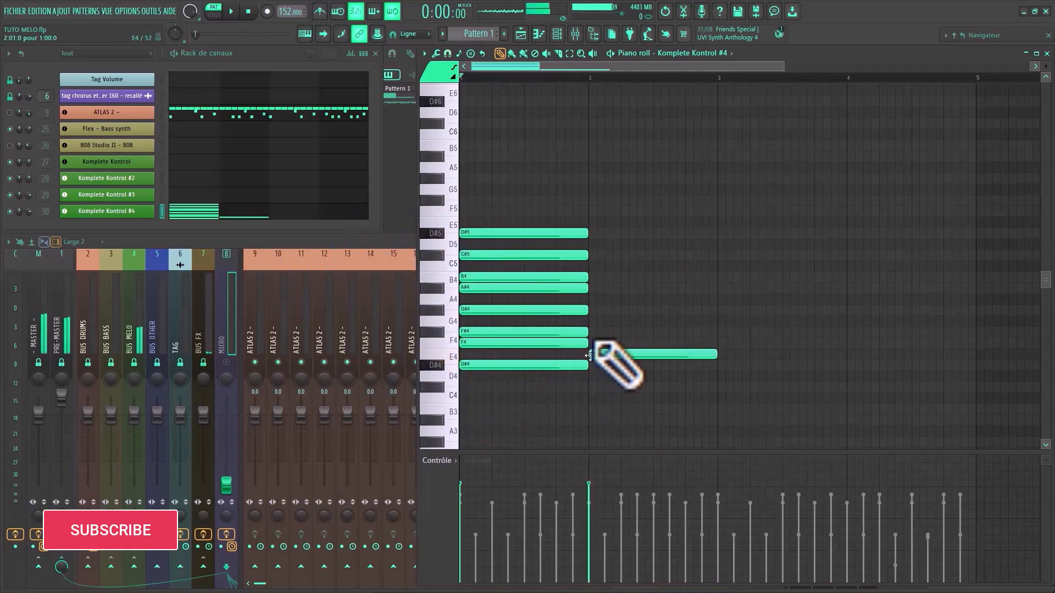
left_click(594, 322)
left_click(592, 299)
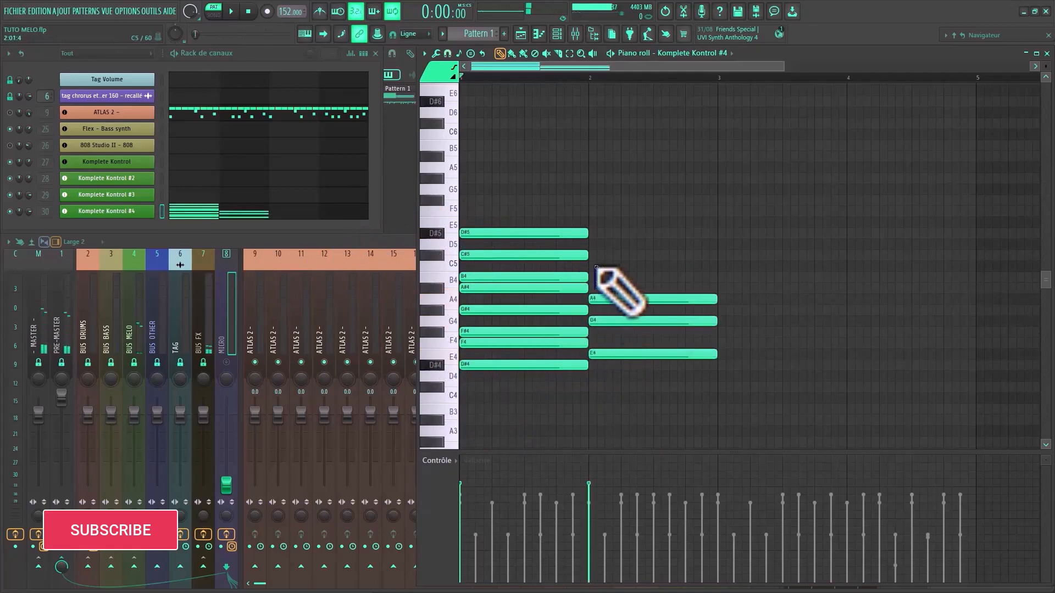
left_click(593, 266)
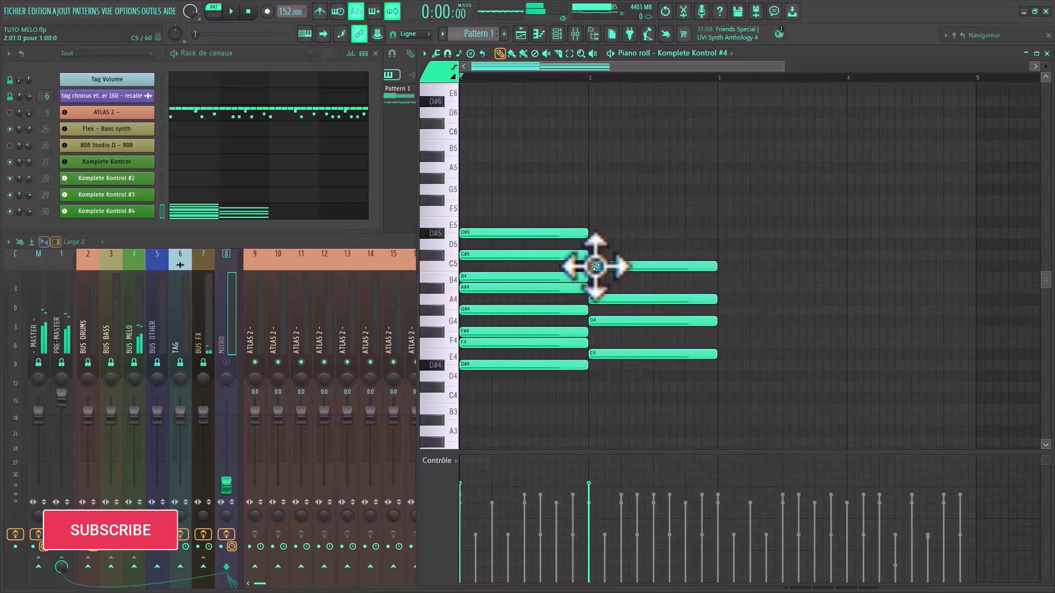
left_click(593, 244)
left_click(593, 222)
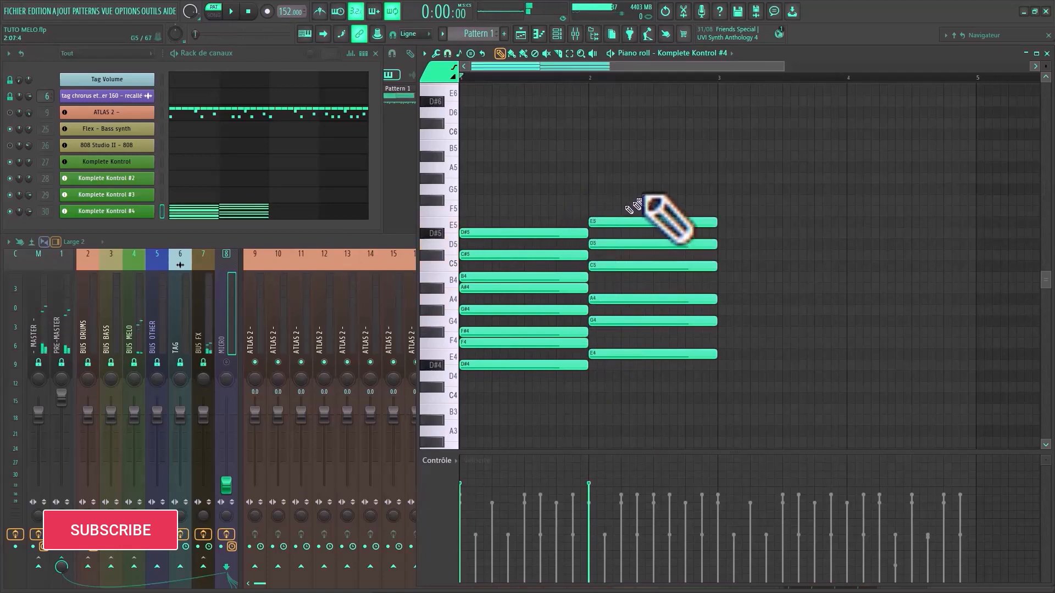
right_click(665, 222)
right_click(659, 244)
right_click(655, 266)
right_click(650, 300)
right_click(646, 322)
right_click(641, 354)
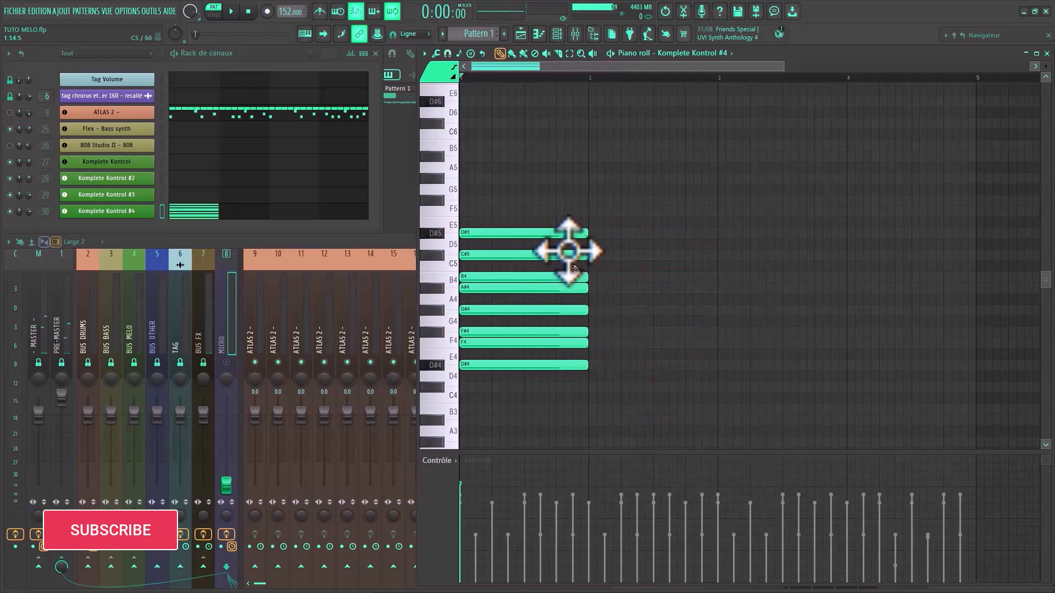
- Place trial notes F4 and D#4 in bar 2, and delete them together with the scale notes in bar 1
scroll(568, 250, "down", 2)
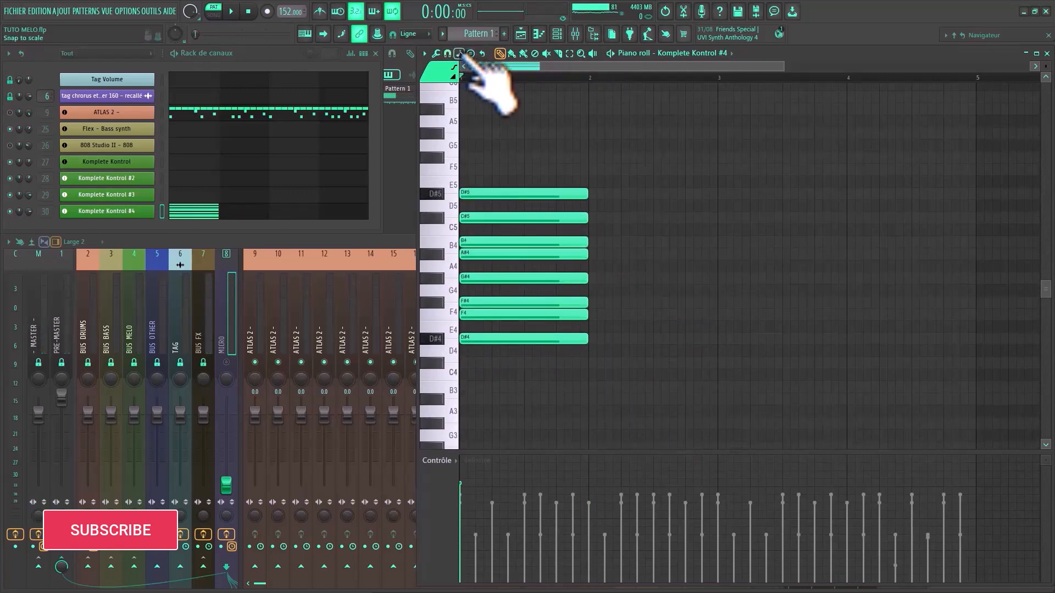
left_click_drag(607, 336, 631, 309)
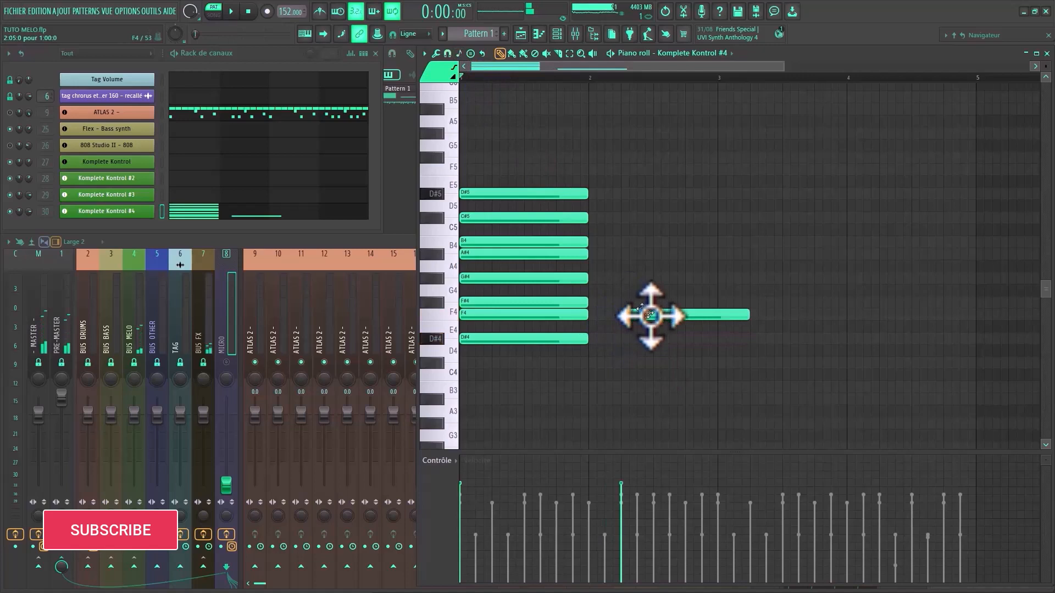
left_click(632, 340)
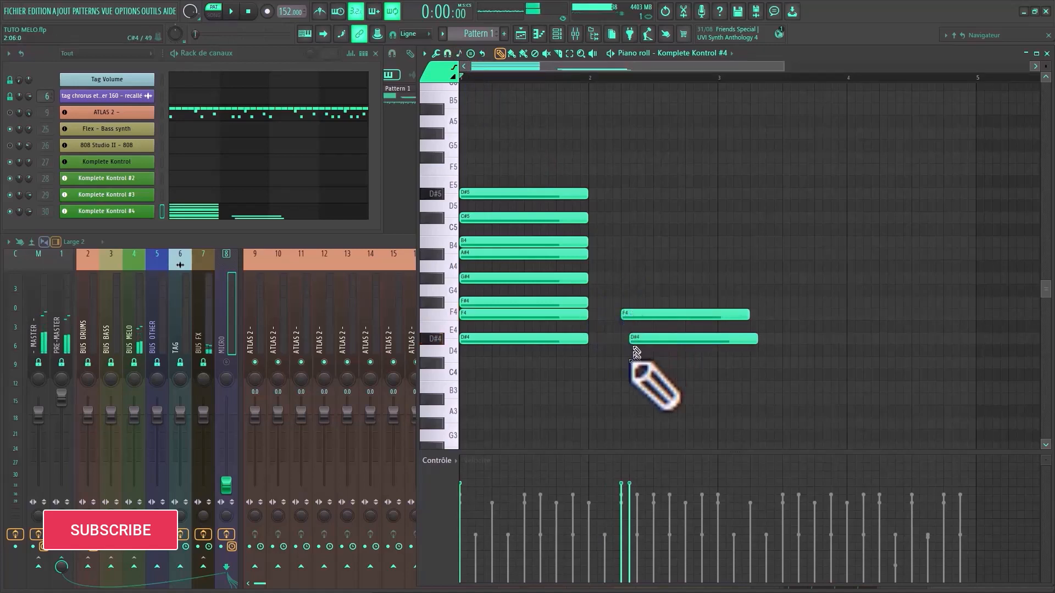
left_click_drag(628, 365, 625, 339)
right_click(645, 315)
right_click(646, 339)
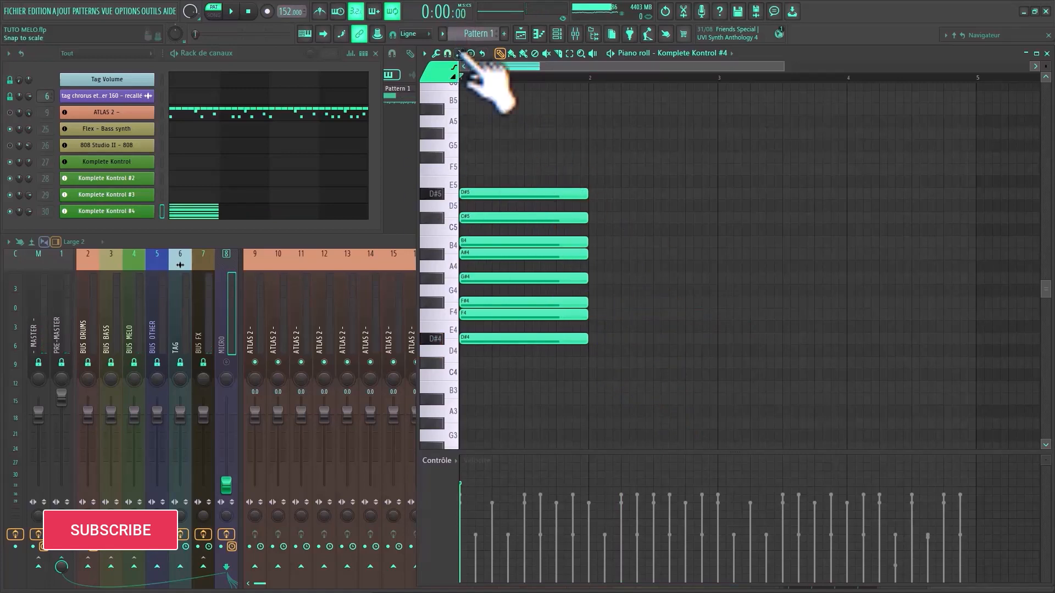
right_click(521, 194)
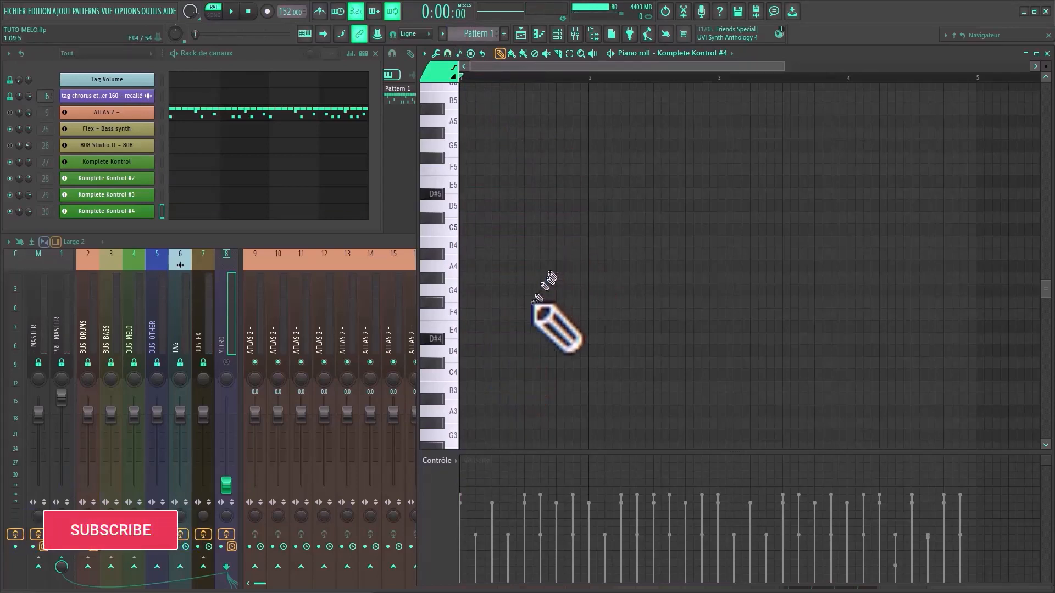
- Build a one-bar D#4, F#4, A#4 chord in bar 1, using offset F4 and G#4 notes as skipped scale degrees and deleting them
left_click(473, 339)
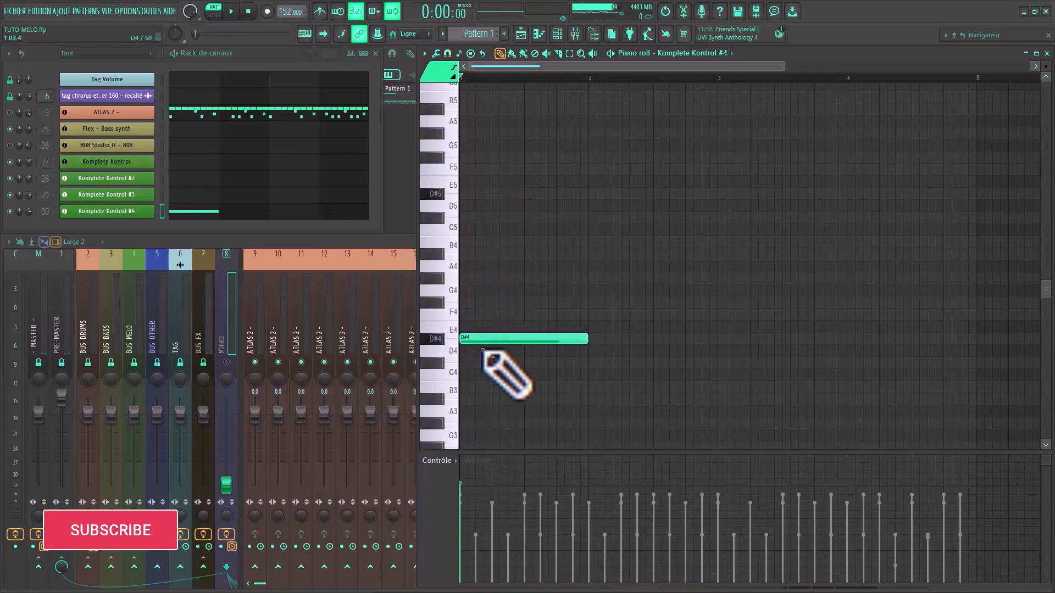
left_click(498, 316)
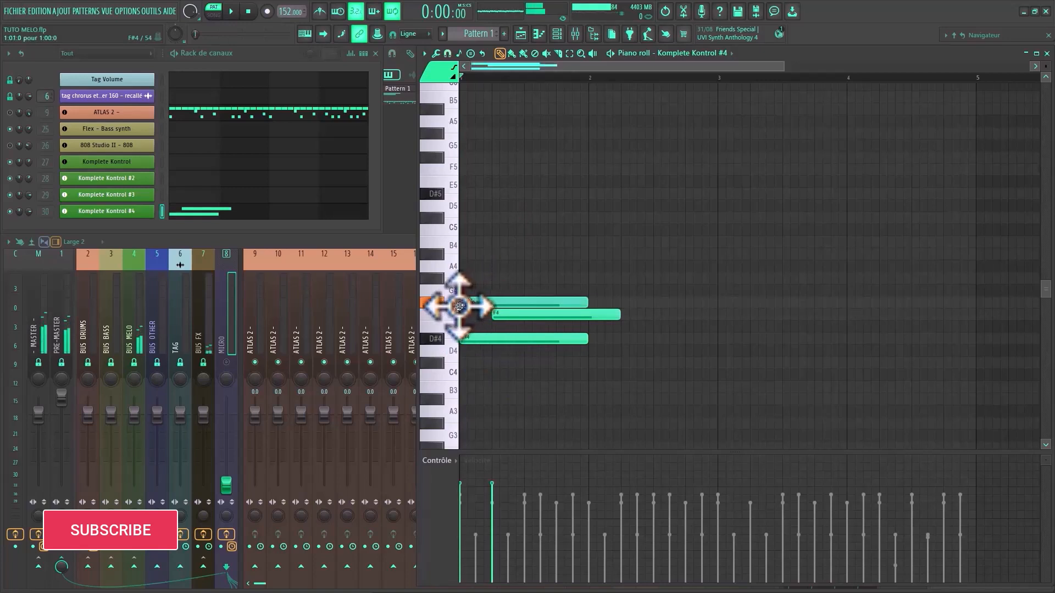
left_click(481, 302)
left_click(494, 278)
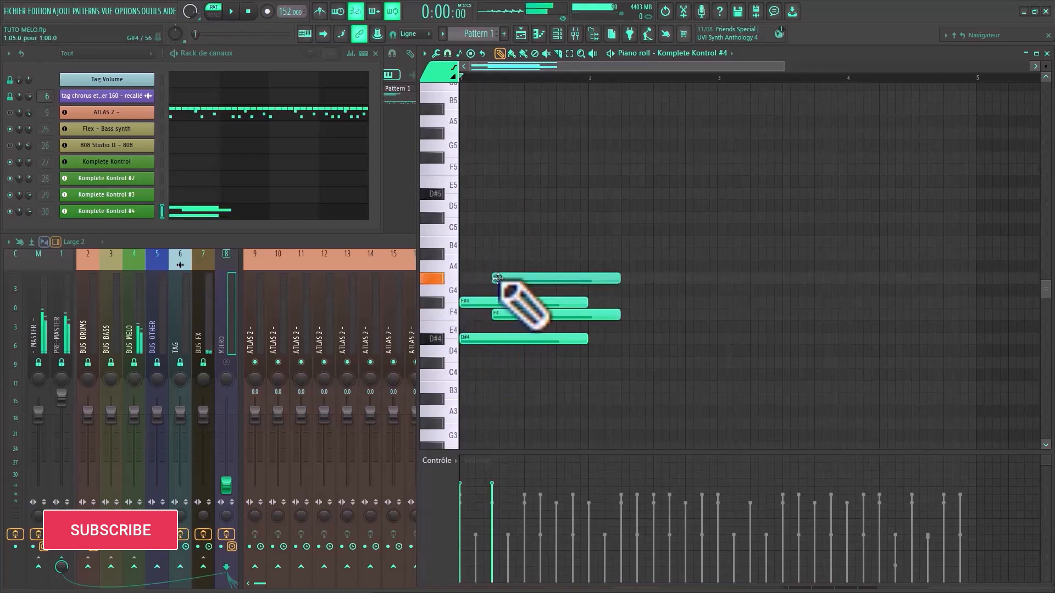
left_click(474, 255)
left_click_drag(473, 254, 466, 254)
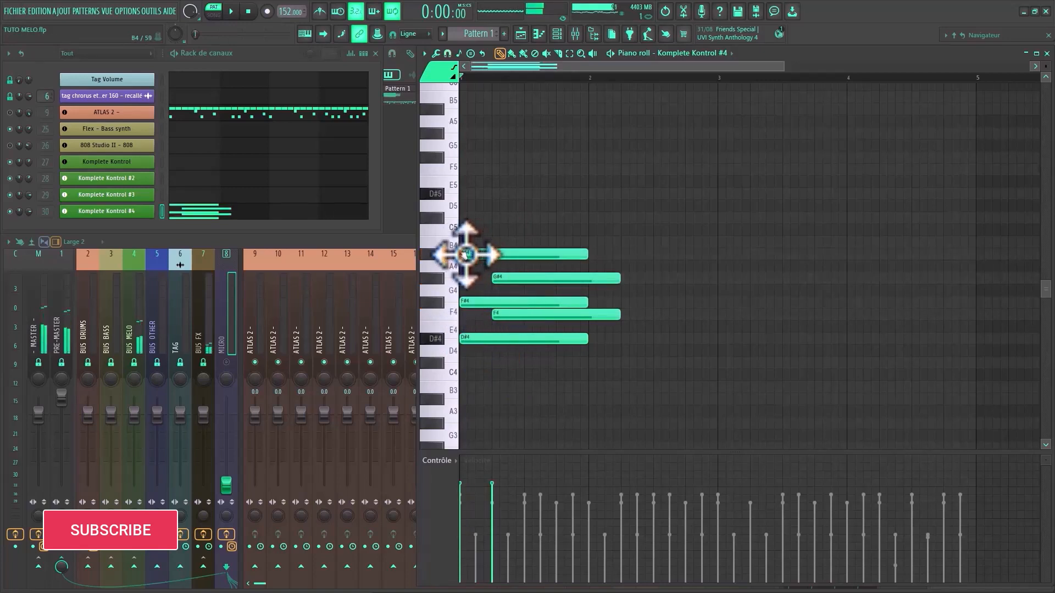
right_click(518, 278)
right_click(596, 315)
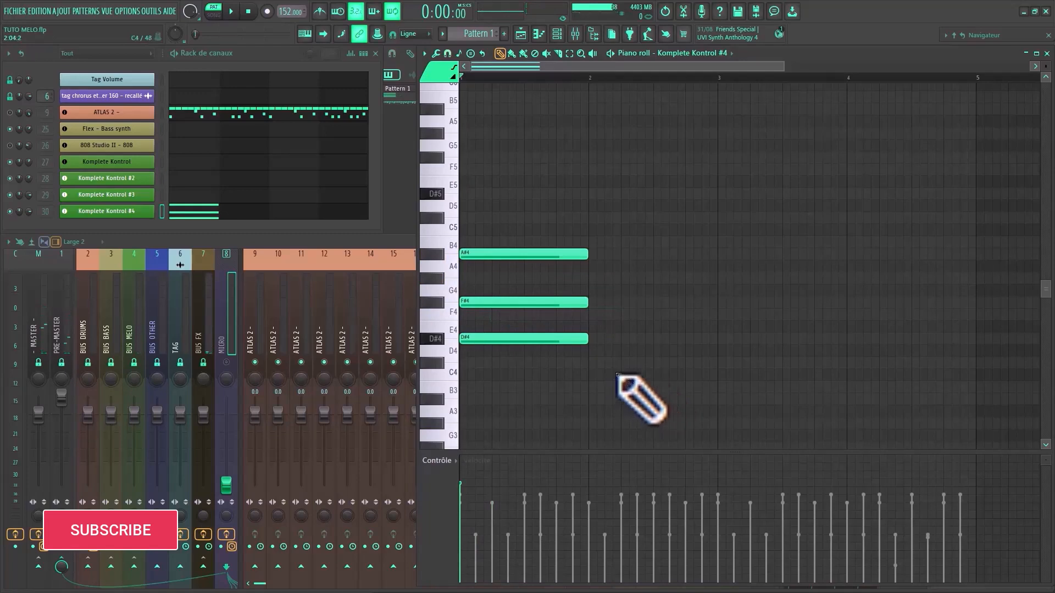
- Add a one-bar chord of A#3, C#4 and F4 in bar 2 and play back the two chords
scroll(592, 291, "down", 3)
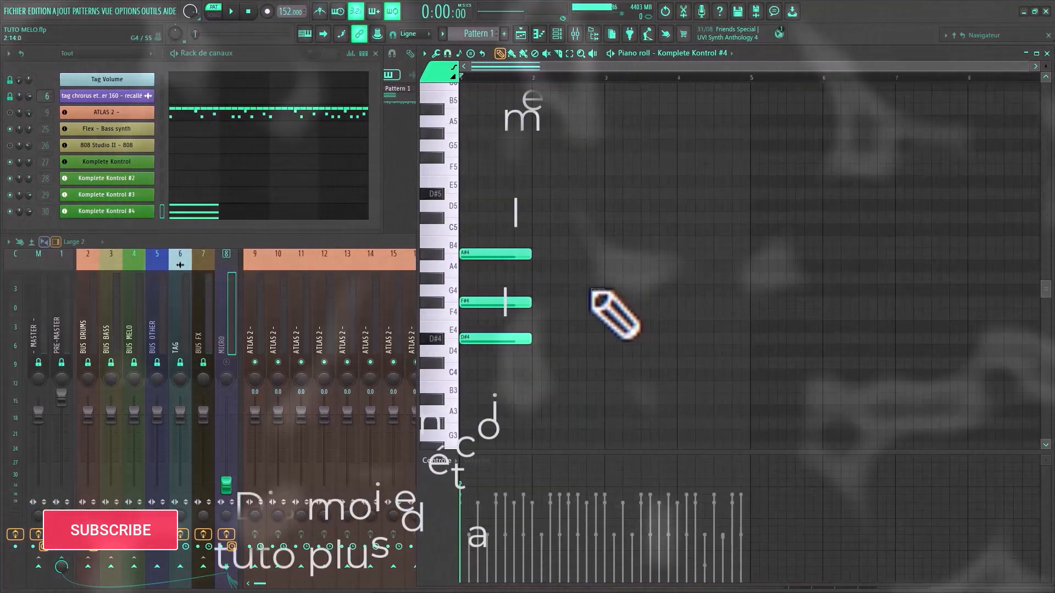
left_click(536, 400)
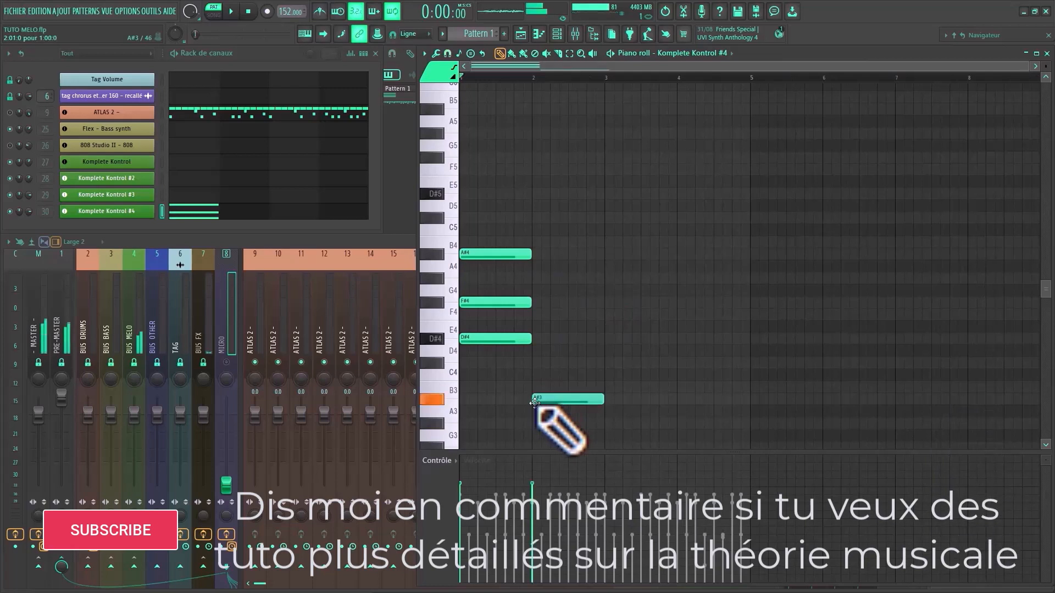
left_click(537, 363)
left_click_drag(527, 329, 539, 312)
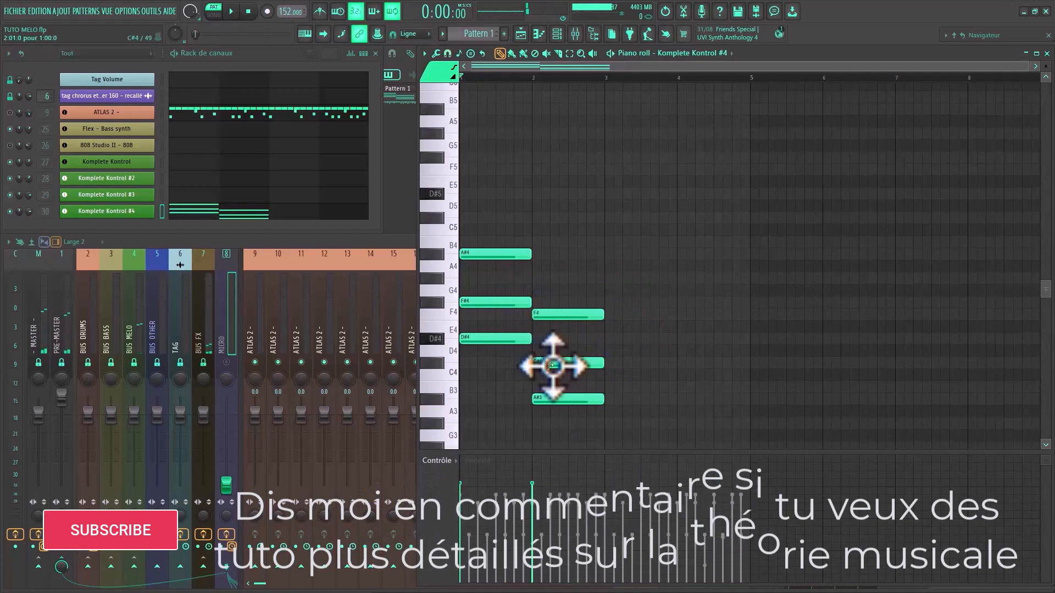
key("space")
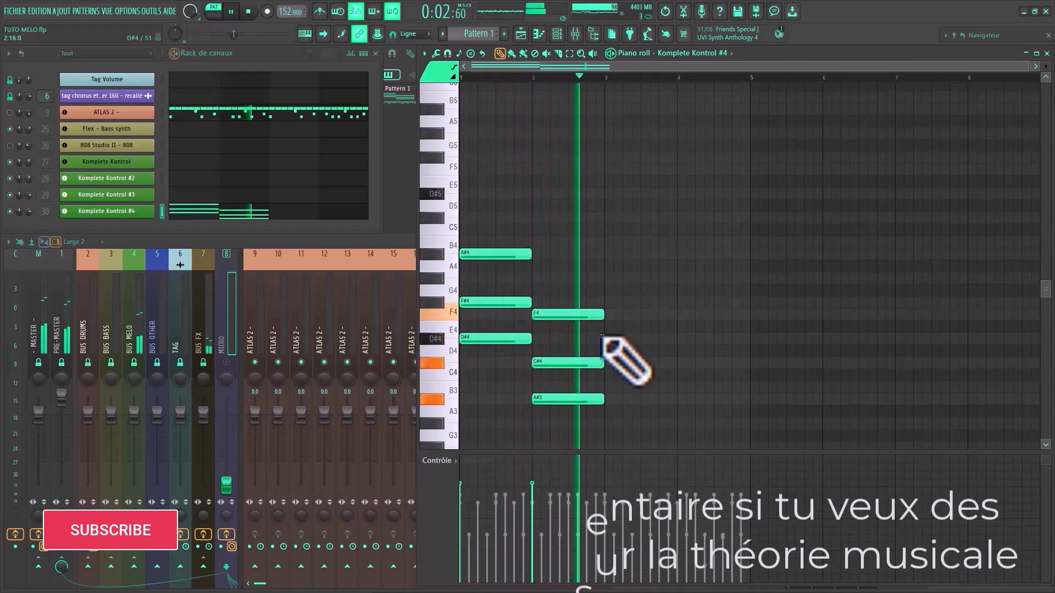
key("space")
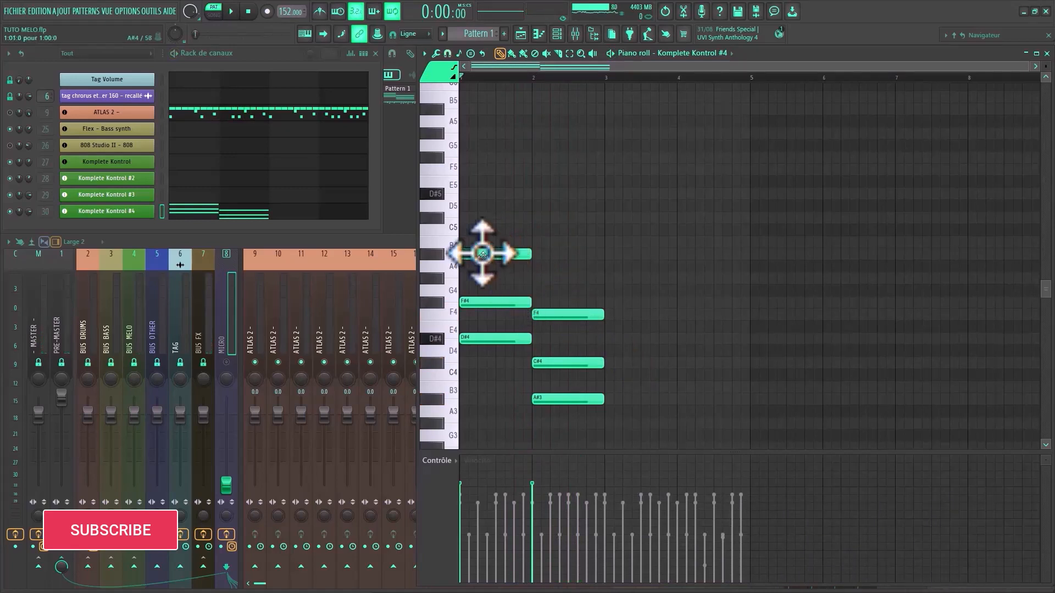
- Extend the bar 1 chord upward with one-bar notes C#5, F5, G#5 and B5, and play it back
left_click(474, 217)
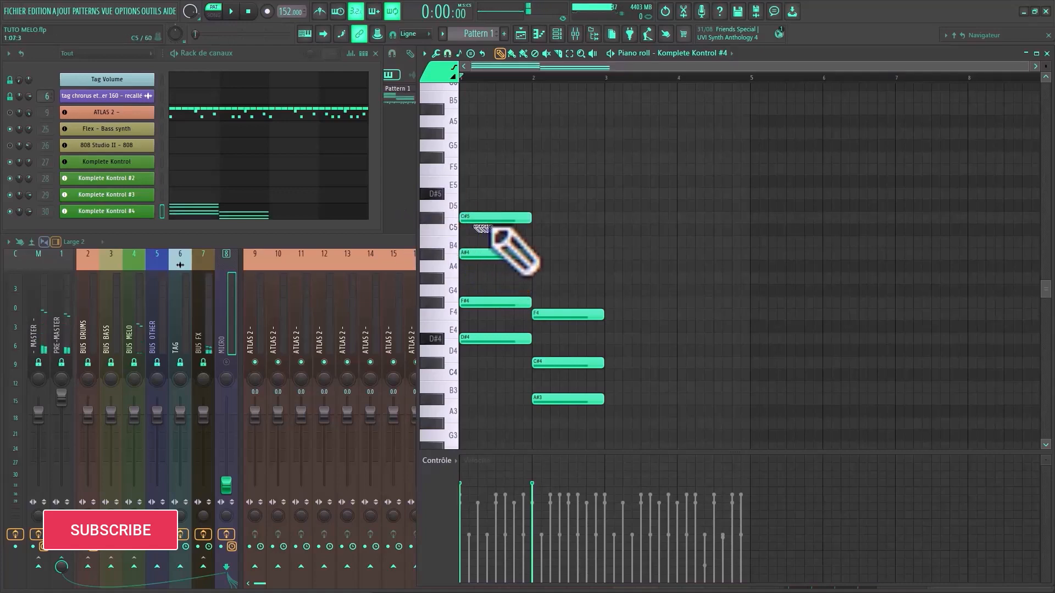
left_click(462, 170)
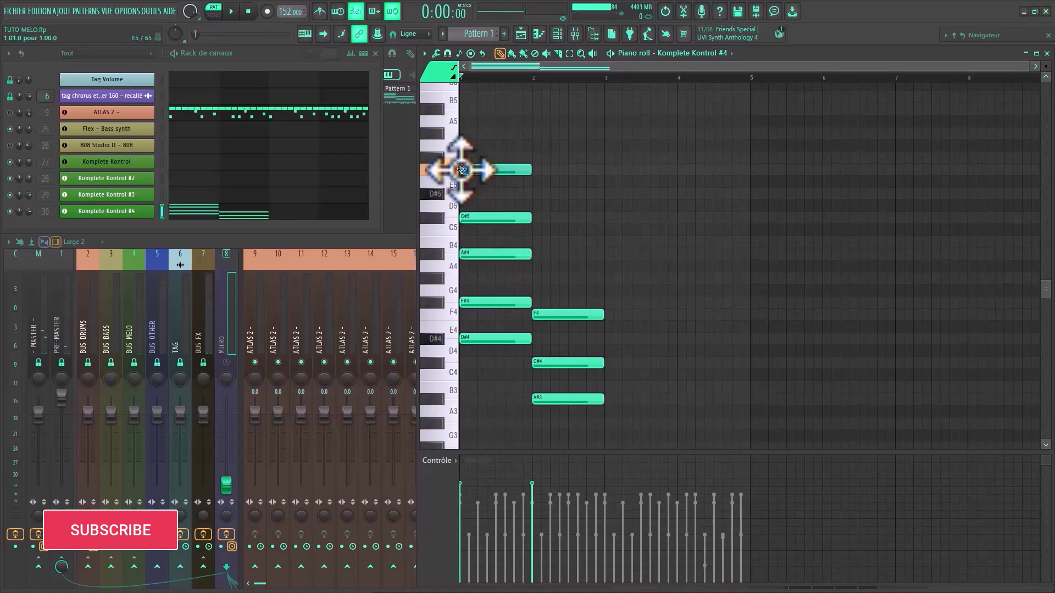
left_click(469, 133)
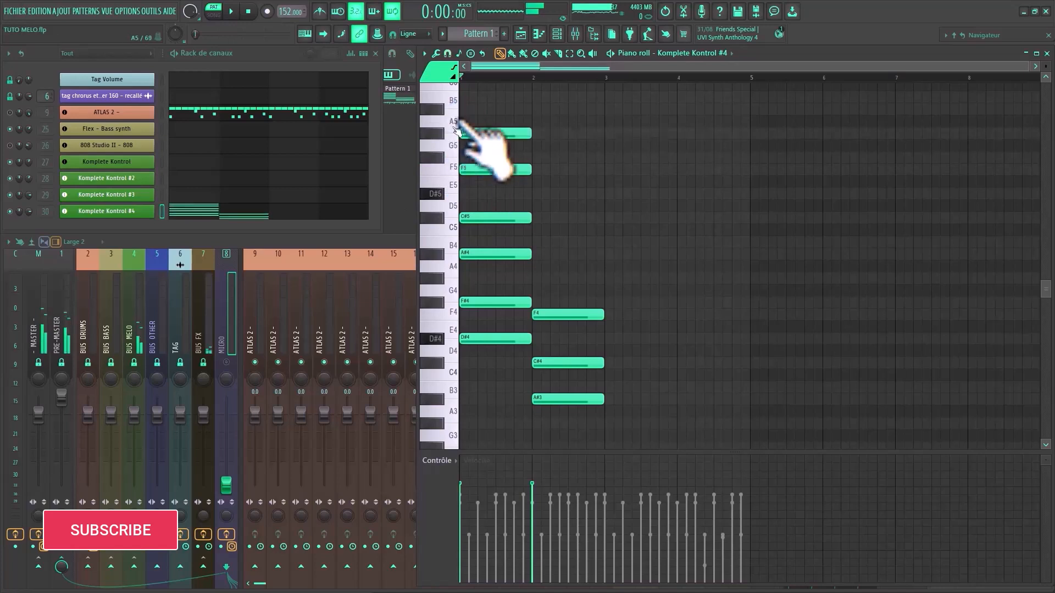
left_click(467, 98)
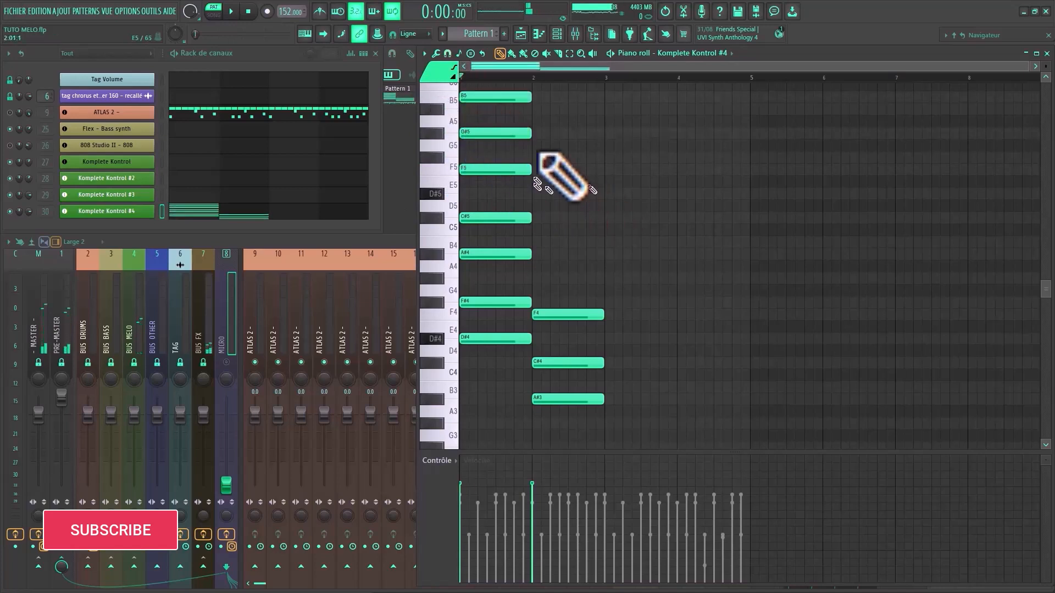
key("space")
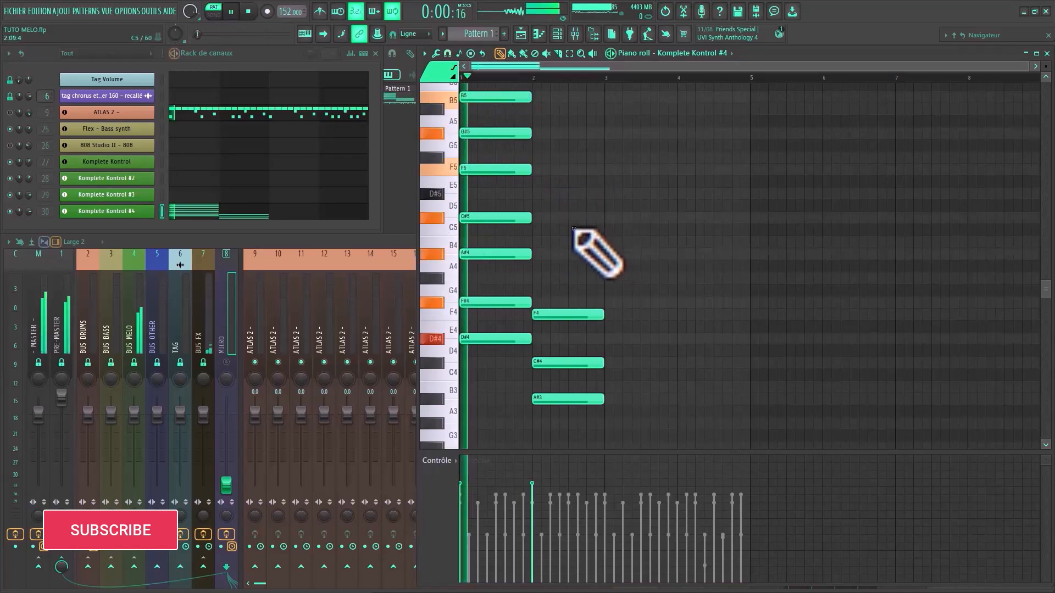
key("space")
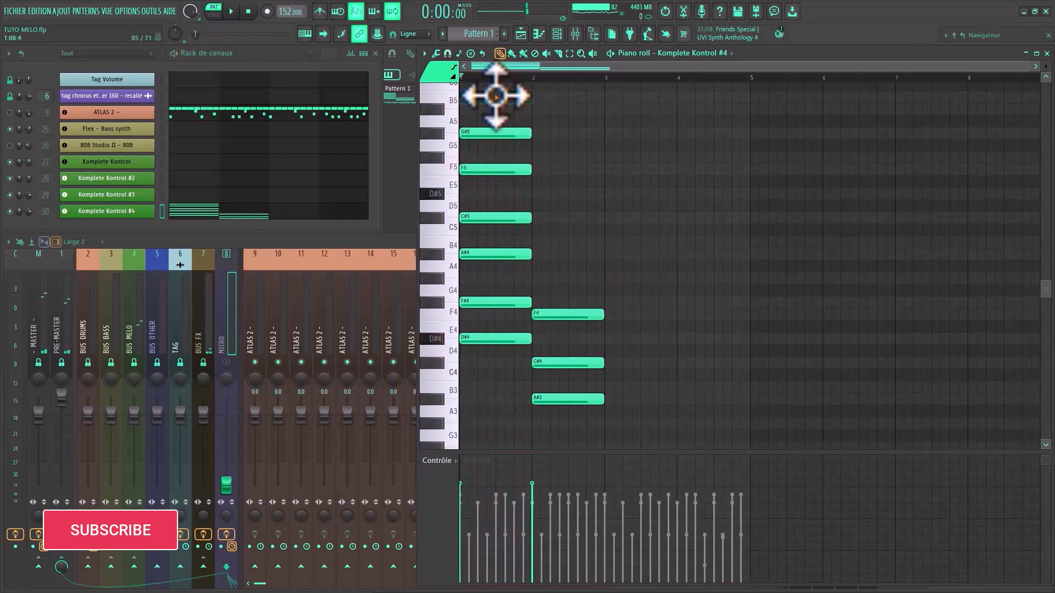
- Remove B5 and G#5 from the bar 1 chord, and play the progression back with a one-bar G#4 added to bar 2
right_click(496, 98)
right_click(495, 133)
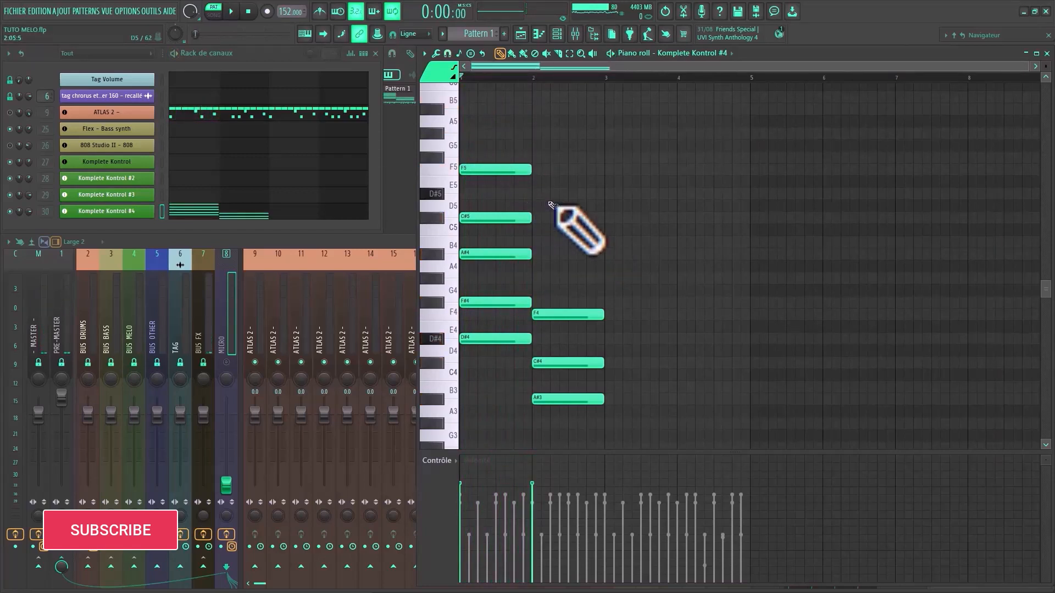
key("space")
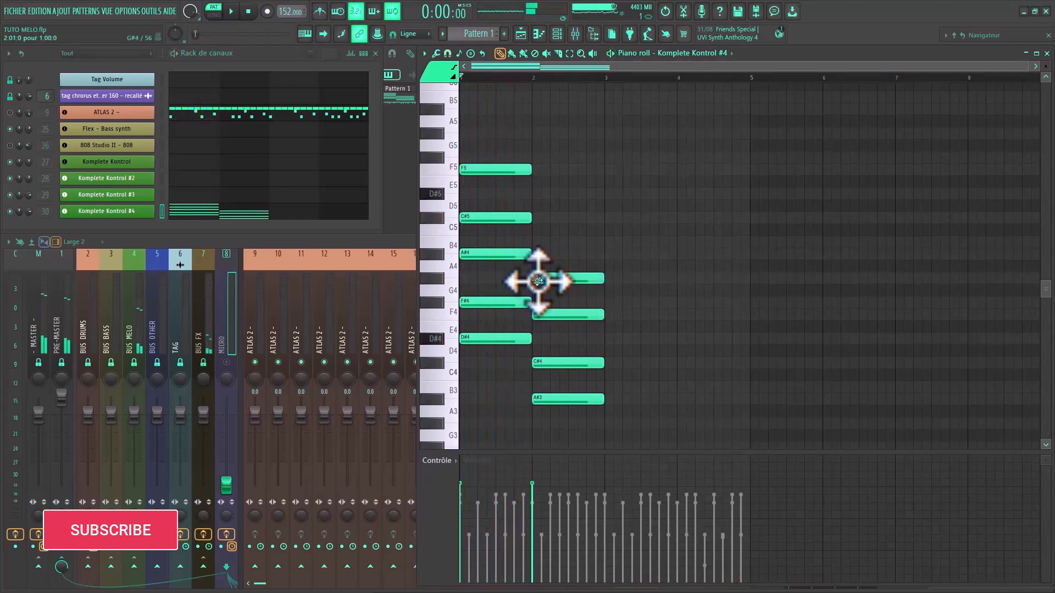
key("space")
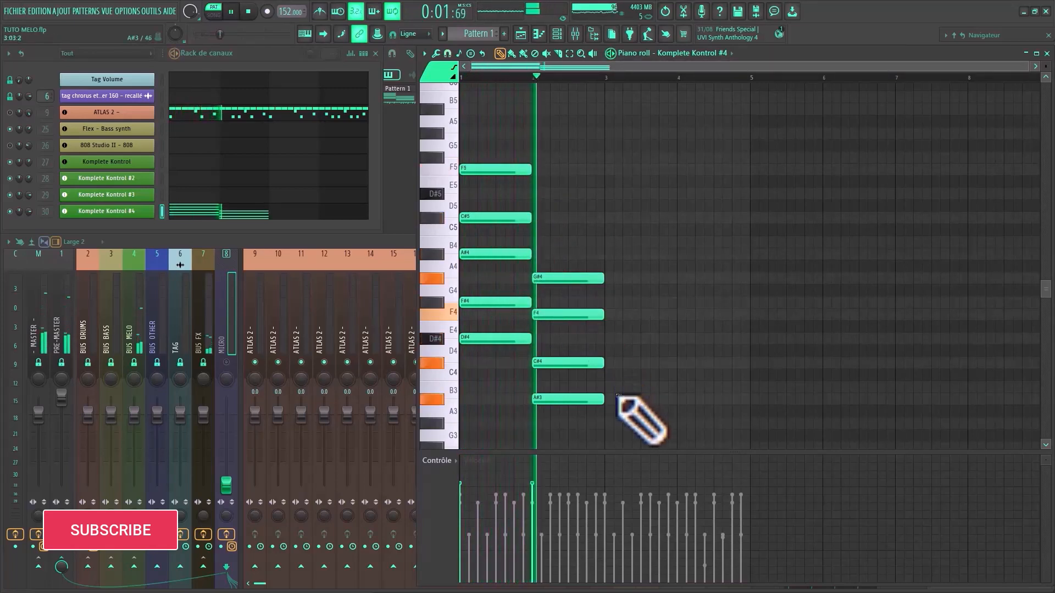
key("space")
- Double the bar 1 D#4 and bar 2 A#3 root notes an octave lower as D#3 and A#2, and play back
scroll(488, 317, "down", 2)
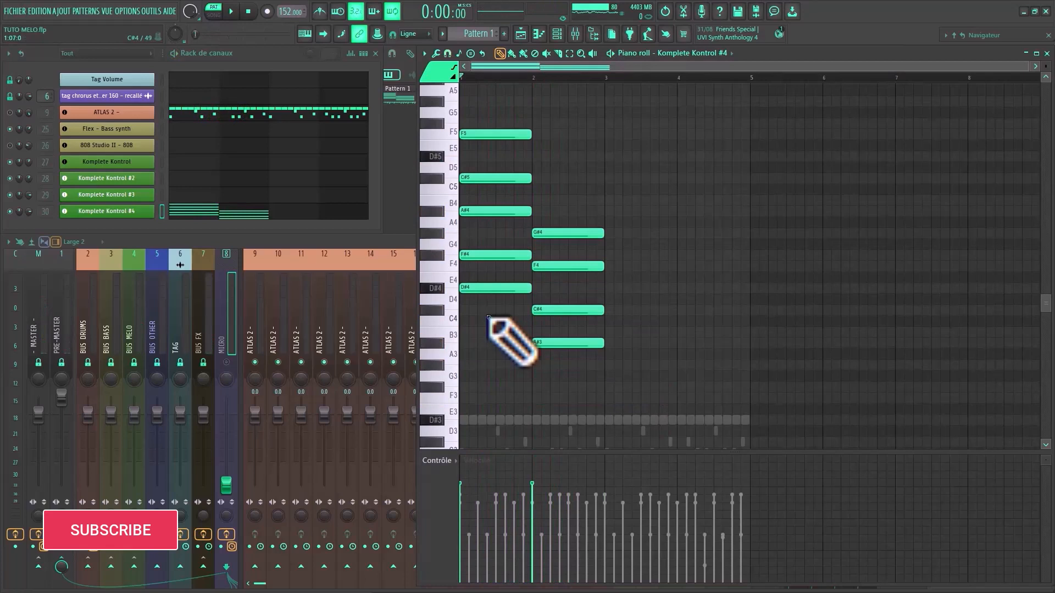
left_click(479, 288)
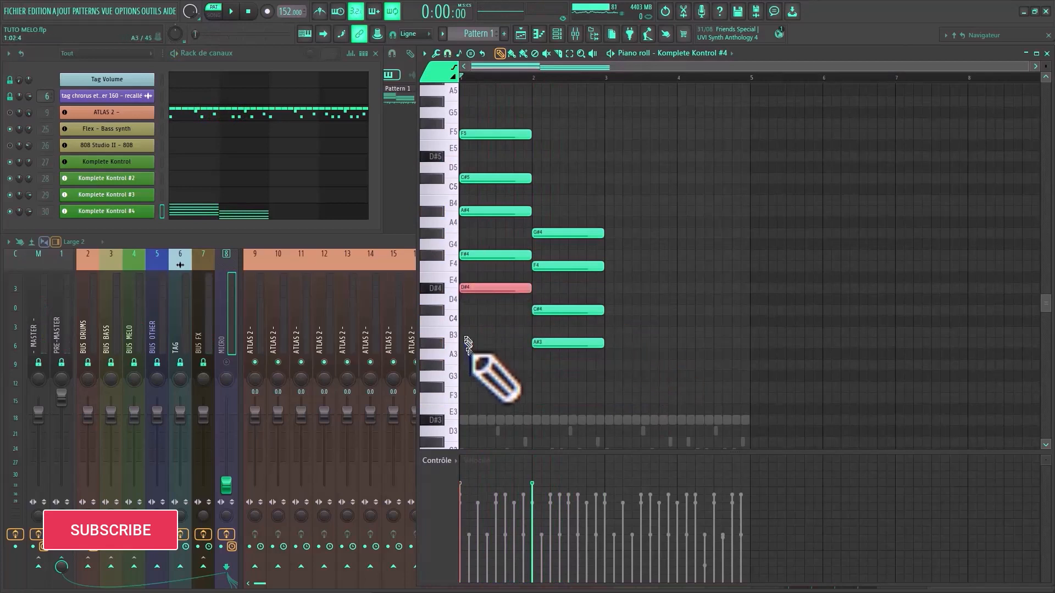
left_click(532, 344)
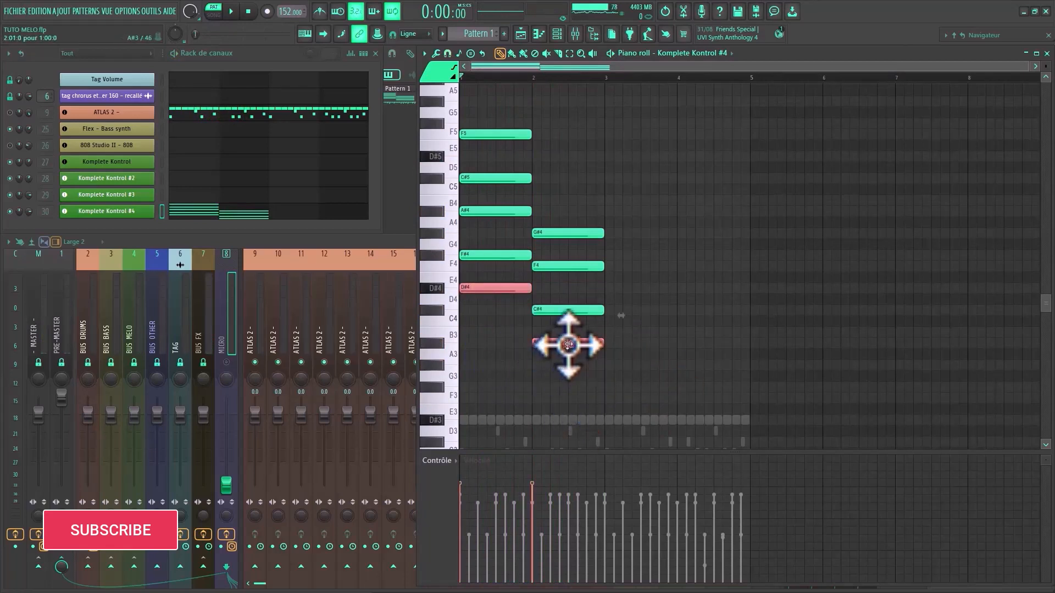
key("ctrl+Down")
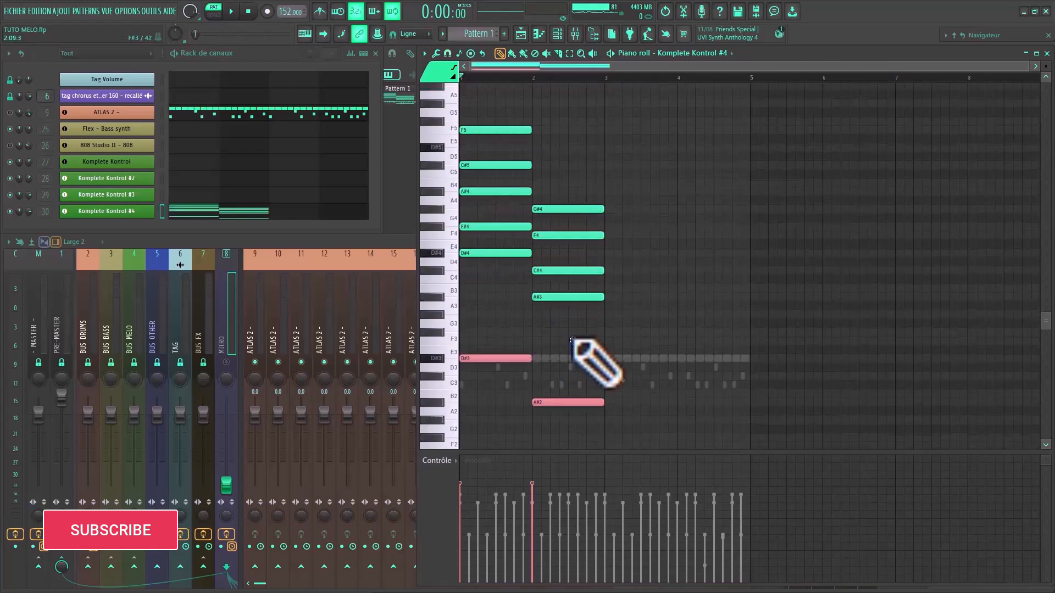
key("ctrl+d")
key("space")
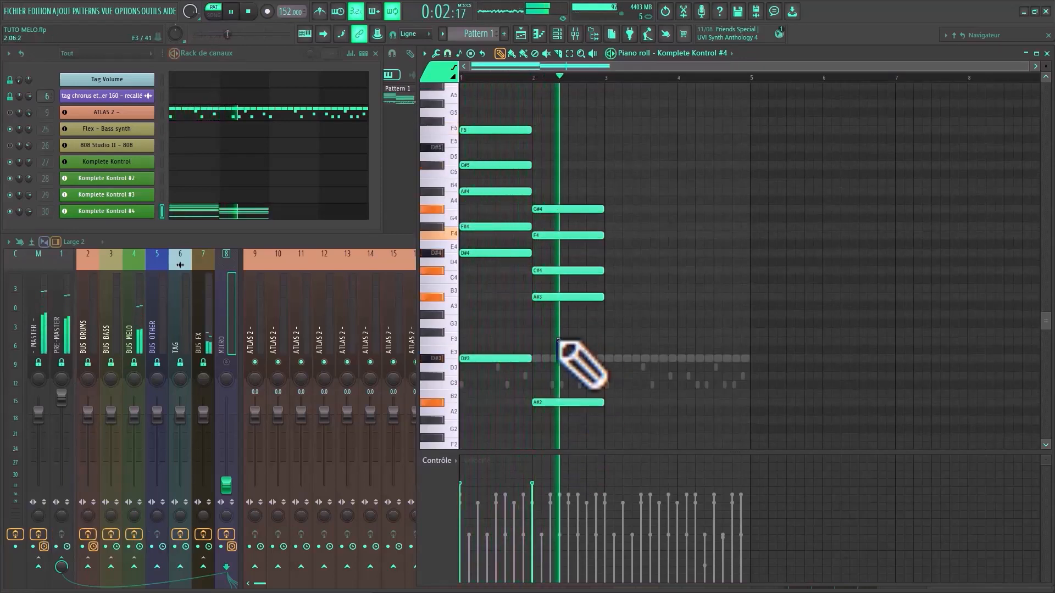
key("space")
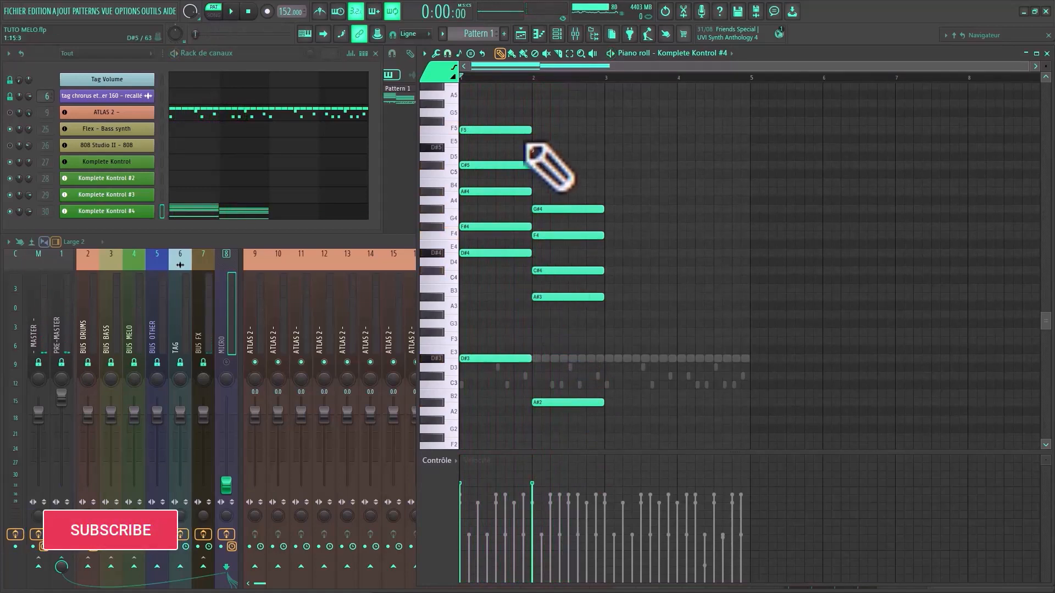
- Transpose the F5 note in bar 1 down one octave to F4 and play back the two chords
left_click(501, 133)
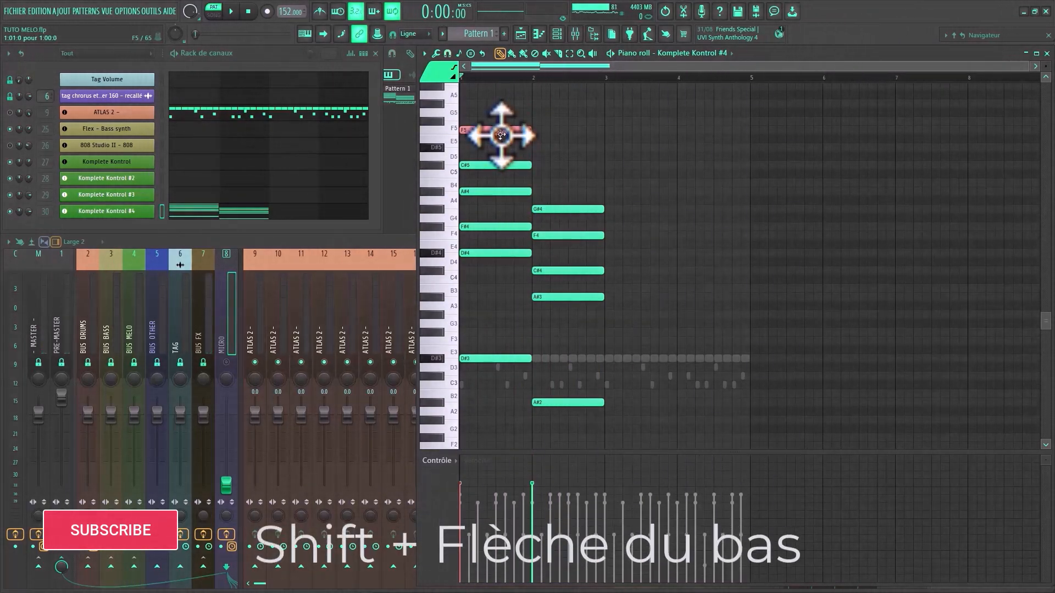
key("shift+Down")
key("space")
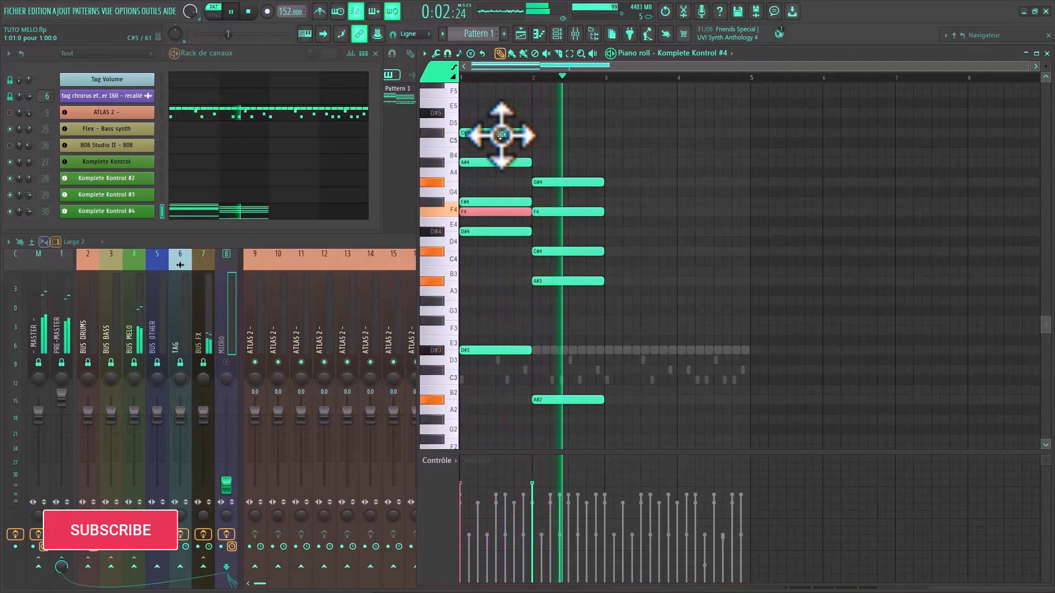
key("space")
- Transpose the A#3 note in bar 2 up one octave to A#4 and listen to the result
left_click(541, 280)
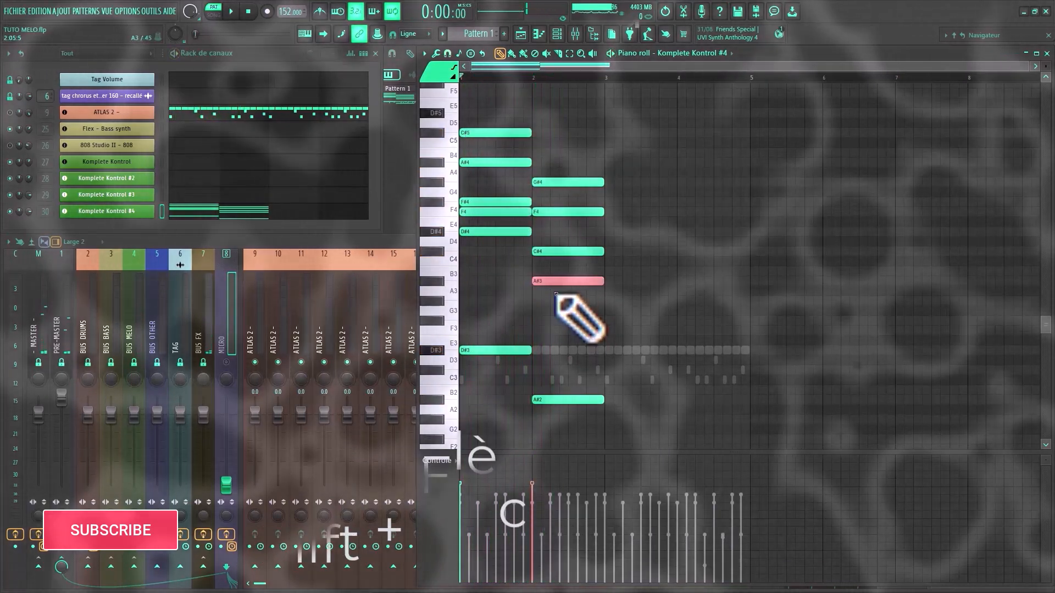
key("shift+Up")
key("space")
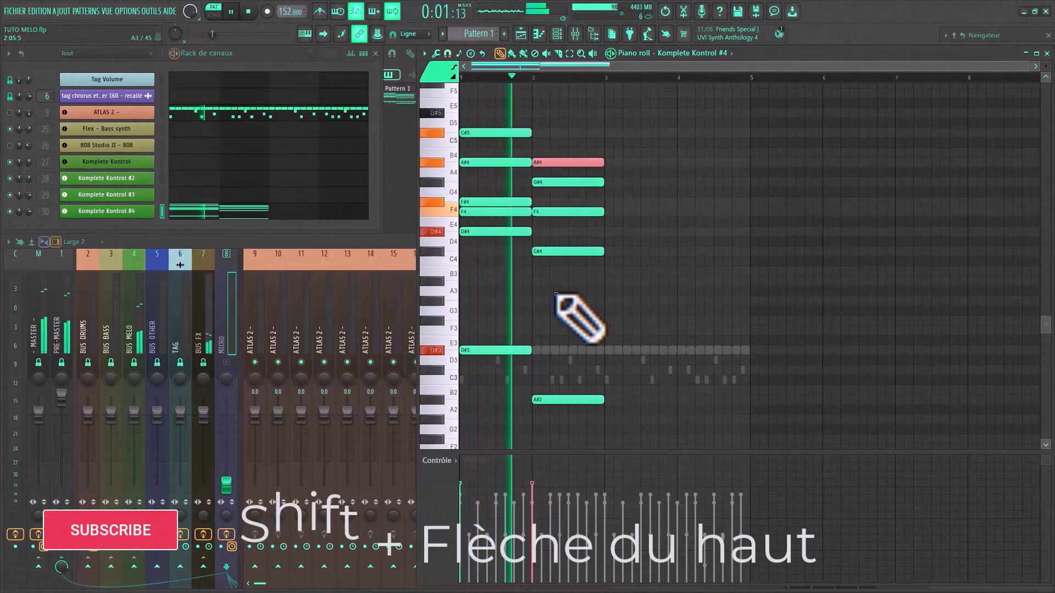
key("space")
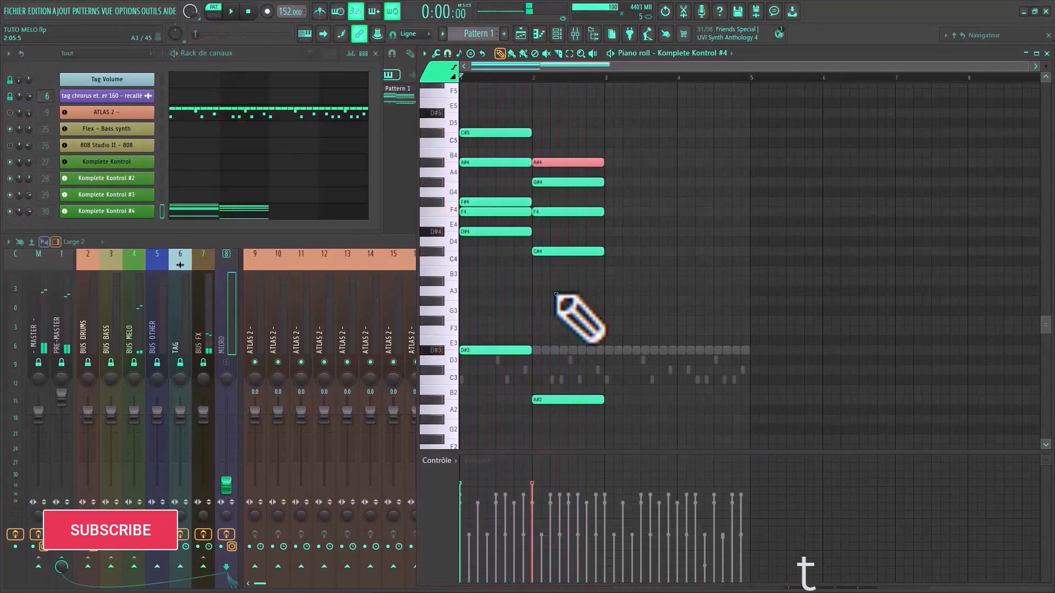
right_click(556, 294)
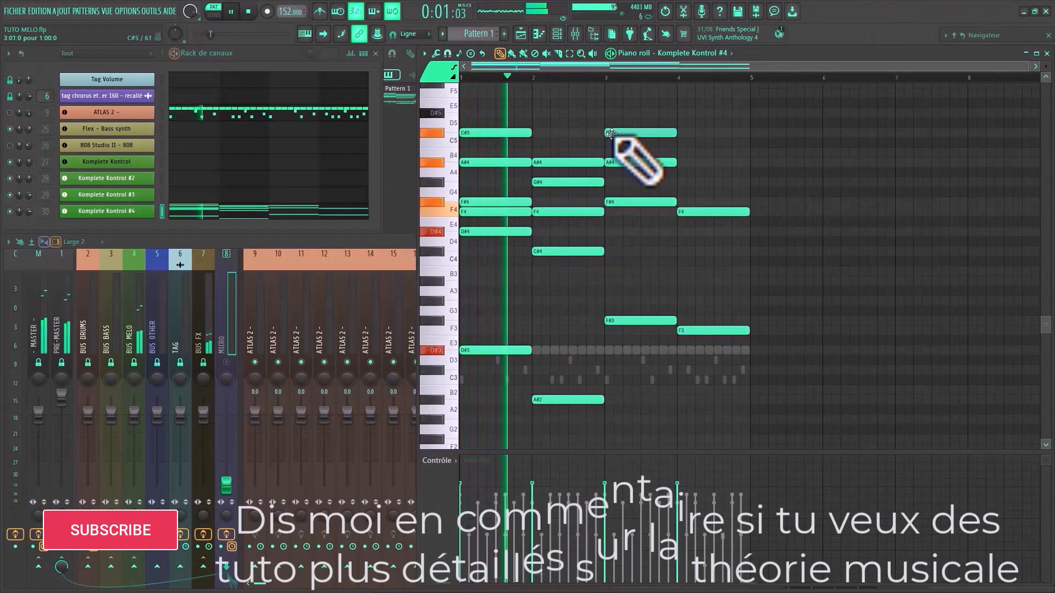
- Add F5 to the bar 3 chord, duplicate its F#4, A#4, C#5 and F5 notes into bar 4, and start playback
left_click(608, 113)
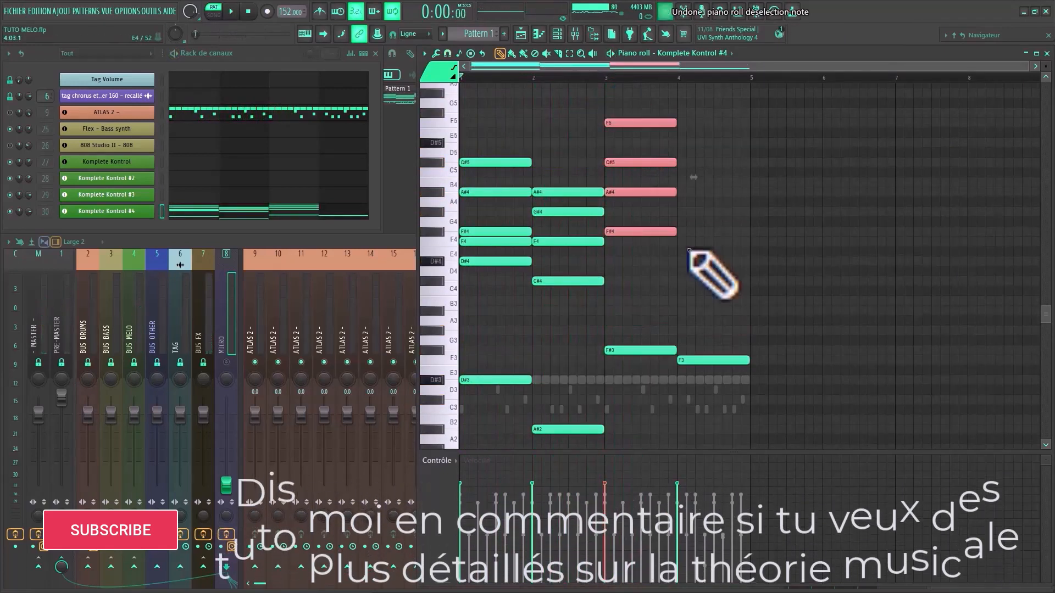
key("ctrl+b")
key("ctrl+d")
key("space")
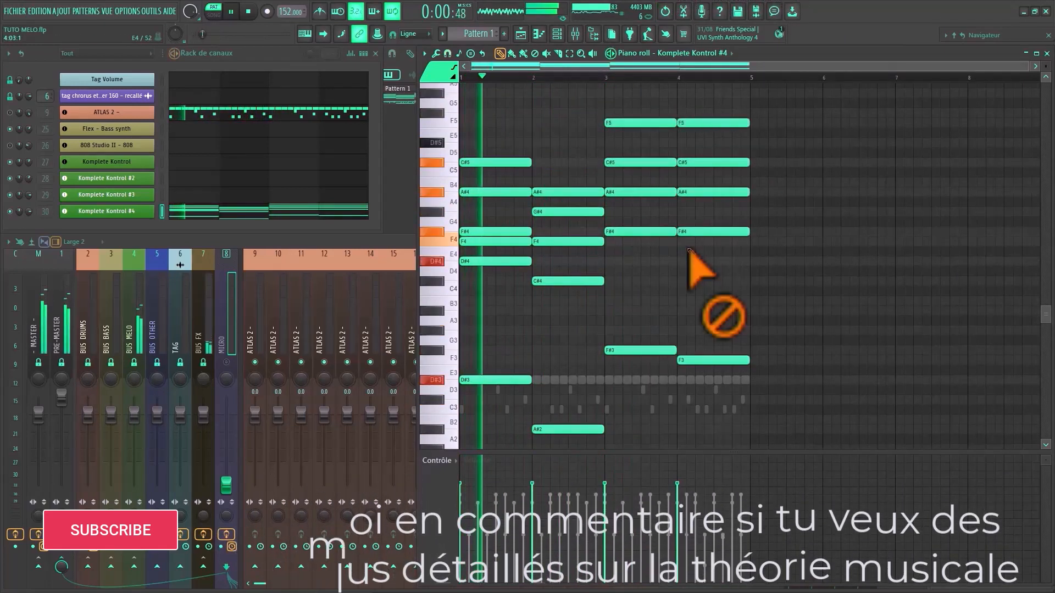
- Transpose the F5 notes in bars 3 and 4 down one octave to F4, and delete them from both chords
left_click_drag(657, 110, 687, 126)
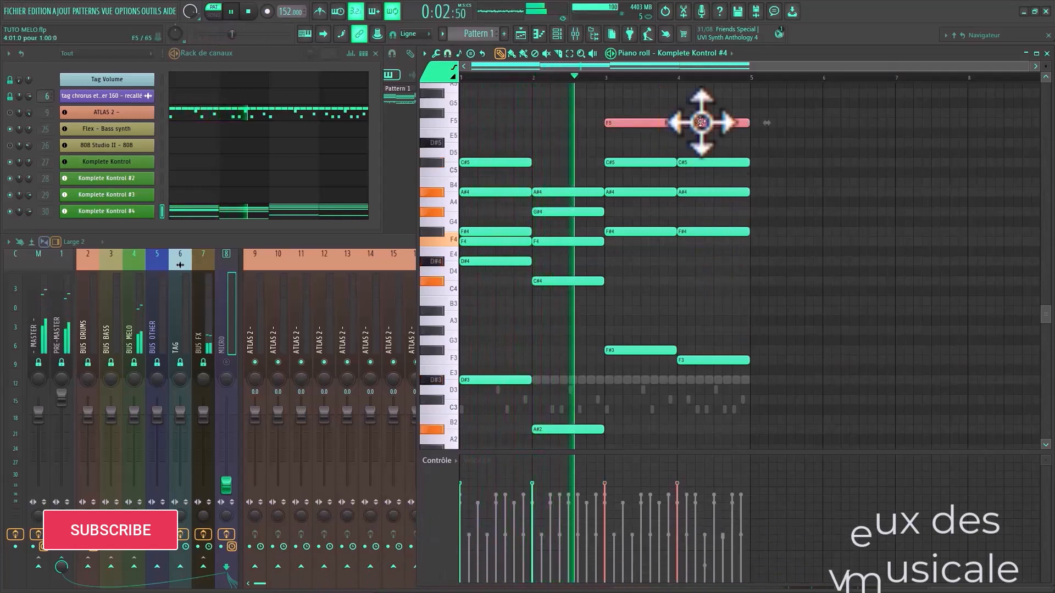
key("ctrl+Down")
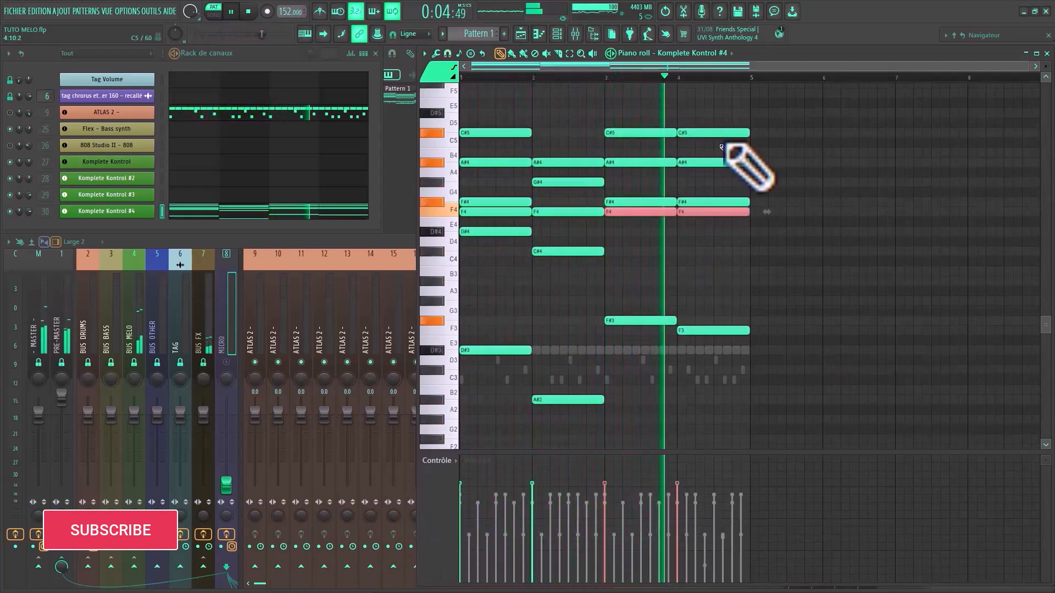
right_click(634, 212)
right_click(683, 256)
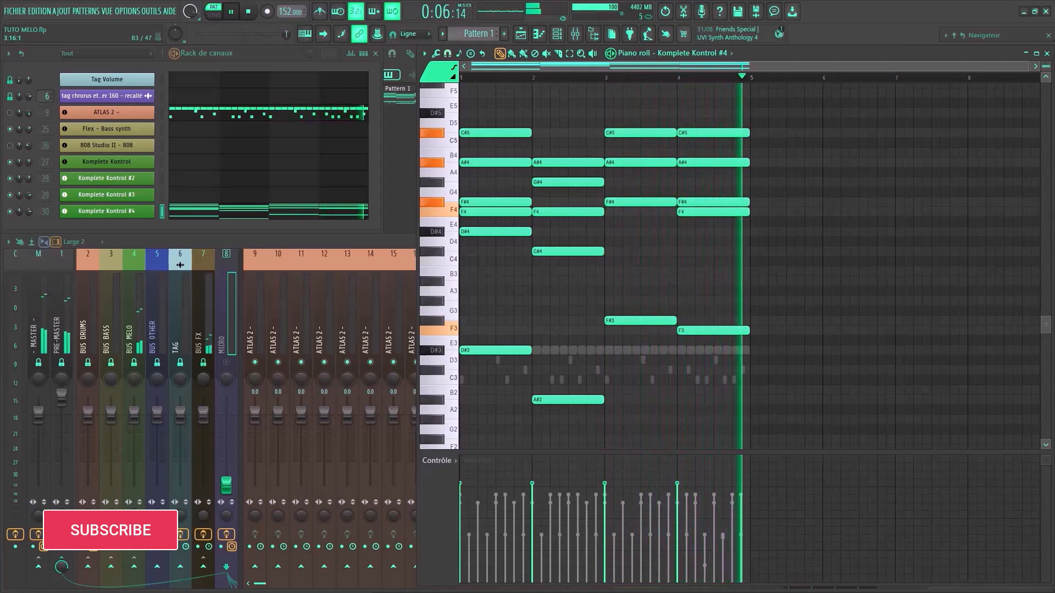
right_click(683, 148)
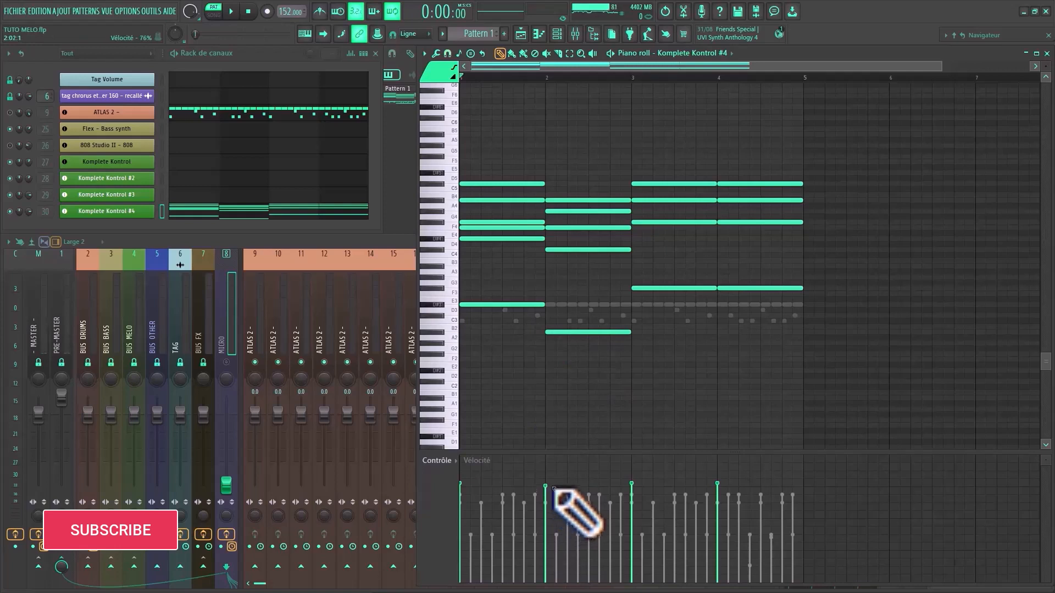
scroll(687, 207, "up", 5)
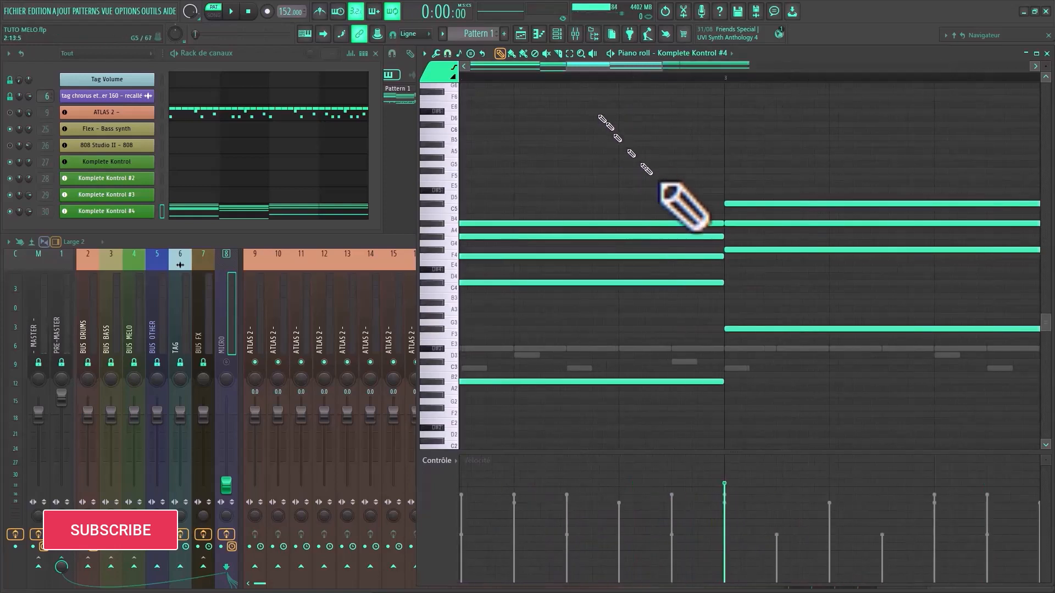
scroll(683, 196, "up", 2)
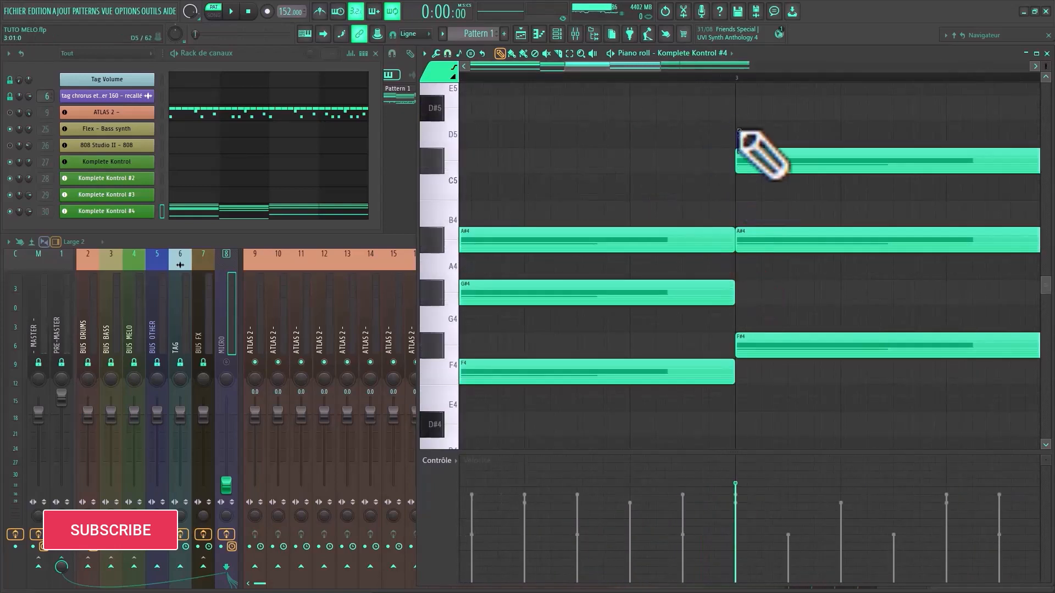
scroll(725, 207, "down", 5)
scroll(708, 241, "up", 3)
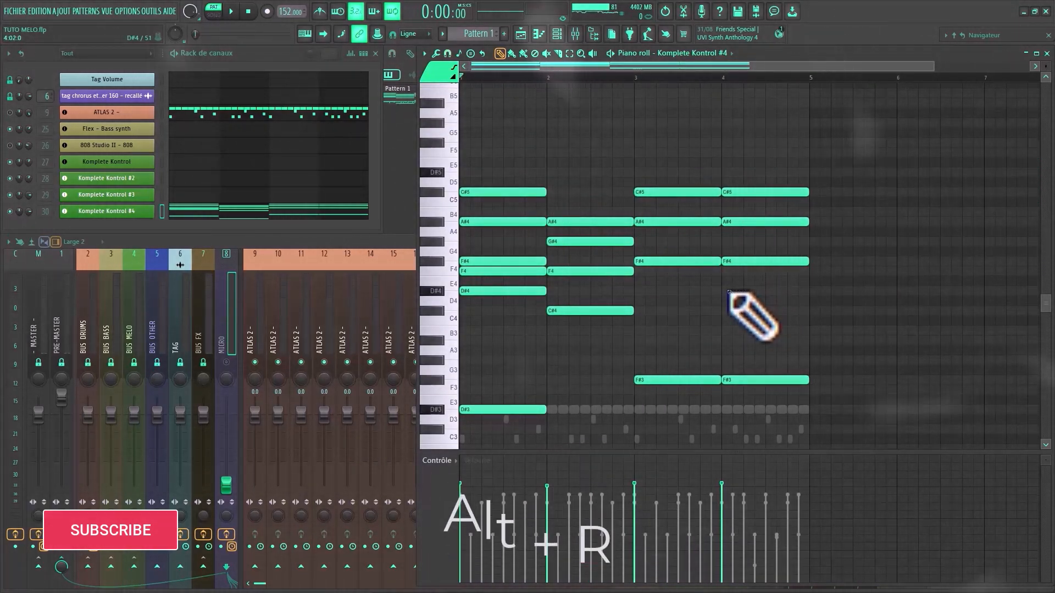
- Randomize the panning and velocity levels of the chord notes with the piano roll randomizer and accept the changes
key("alt+r")
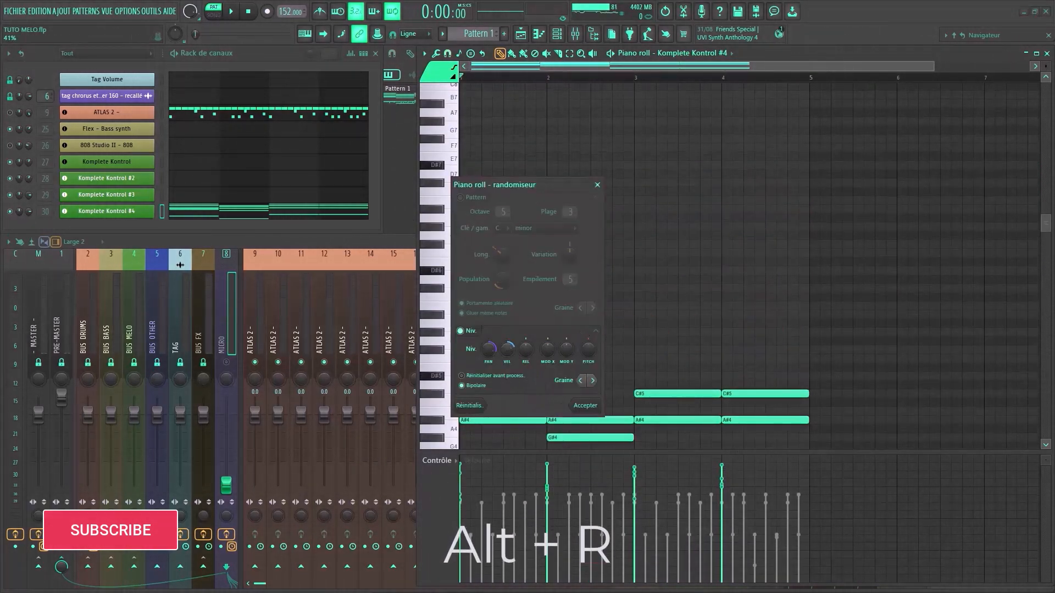
left_click_drag(489, 348, 489, 329)
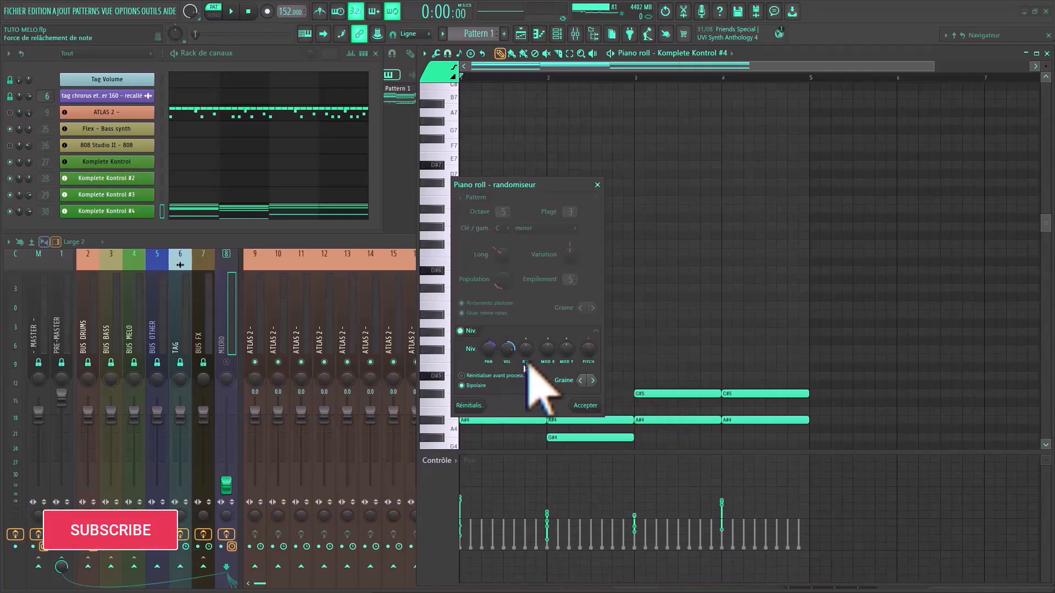
left_click(506, 354)
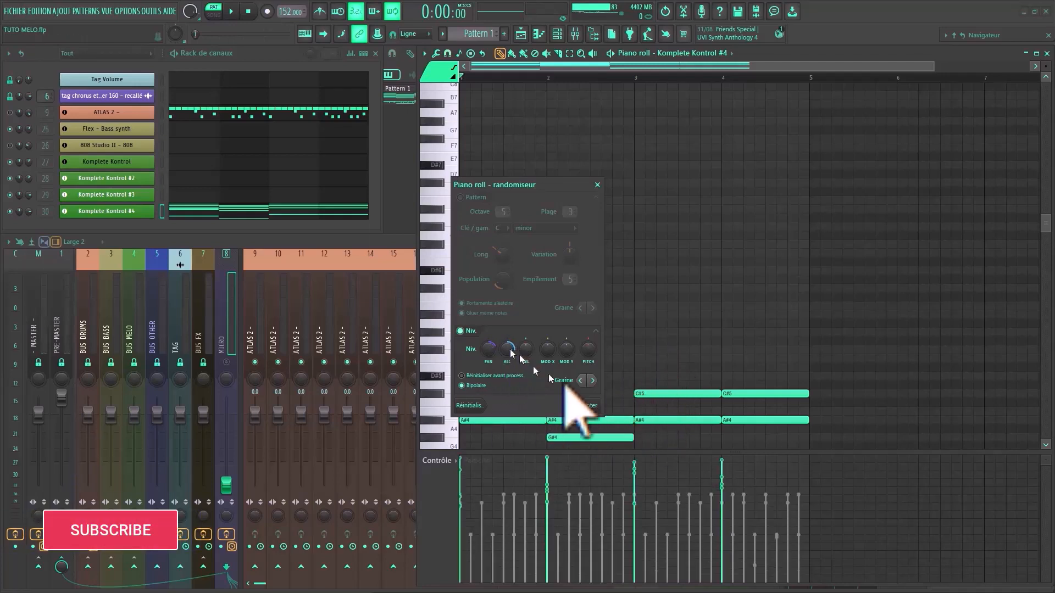
left_click(597, 407)
scroll(678, 338, "down", 10)
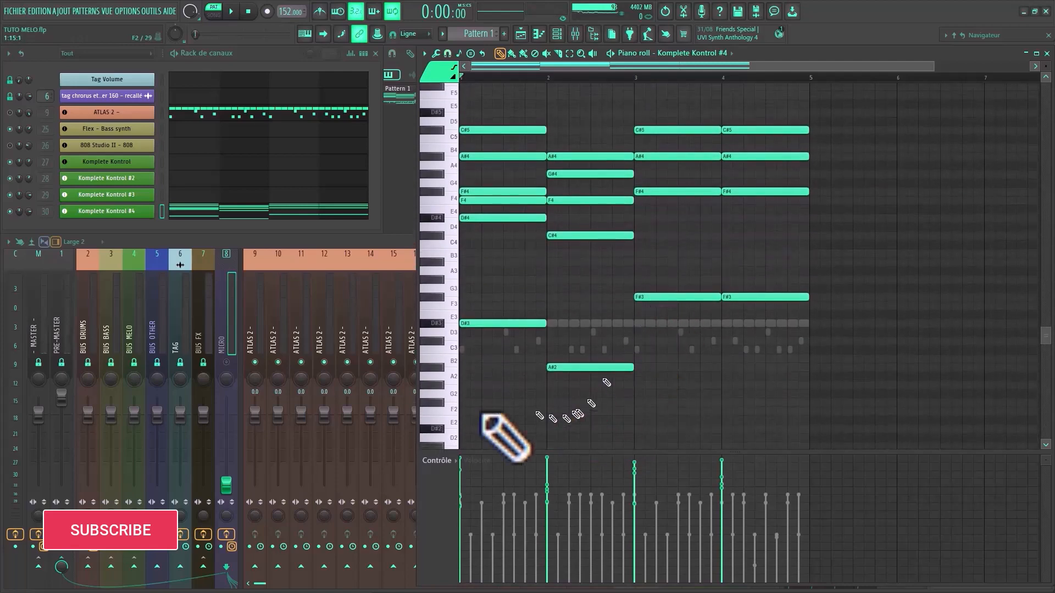
- Select all notes of the four chords, lower their velocity together, and play the progression
left_click_drag(853, 405, 462, 110)
scroll(614, 283, "down", 5)
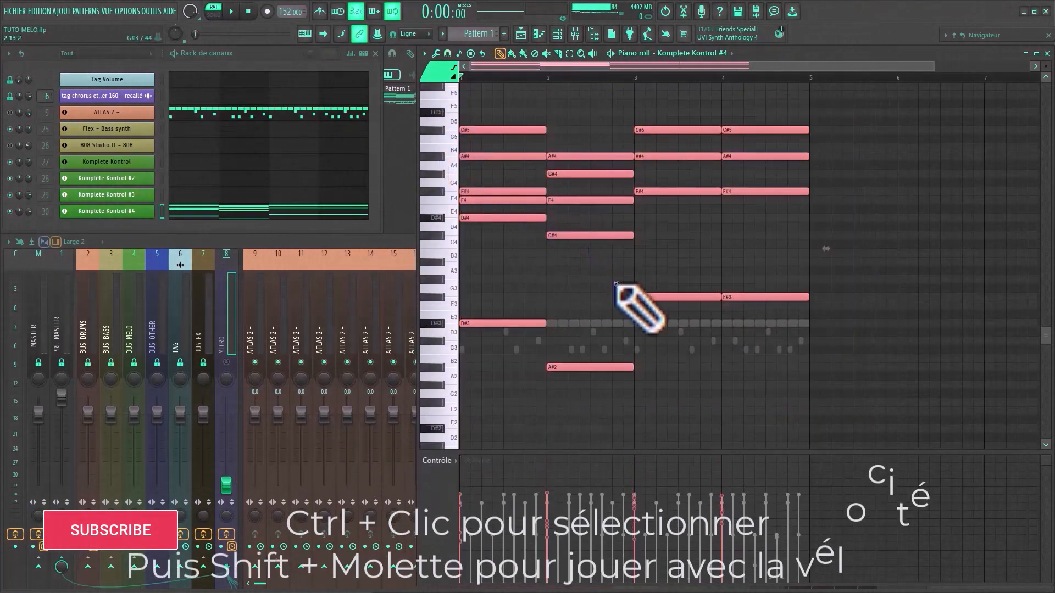
key("space")
right_click(518, 288)
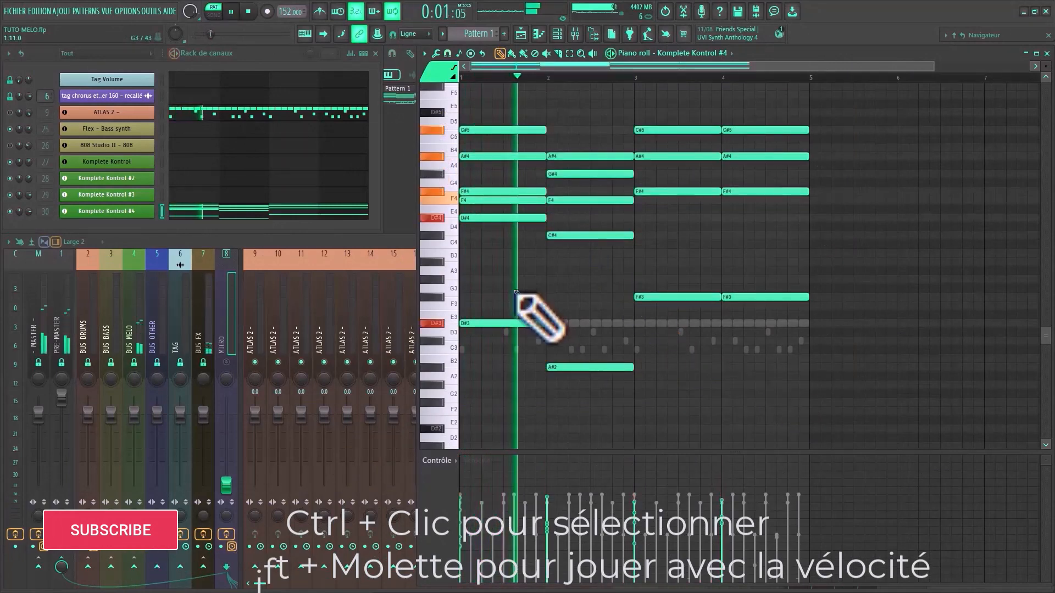
- Reselect all chord notes and single out the bar 1 F4 while the progression plays, clear the selection and stop playback
left_click_drag(865, 400, 460, 123)
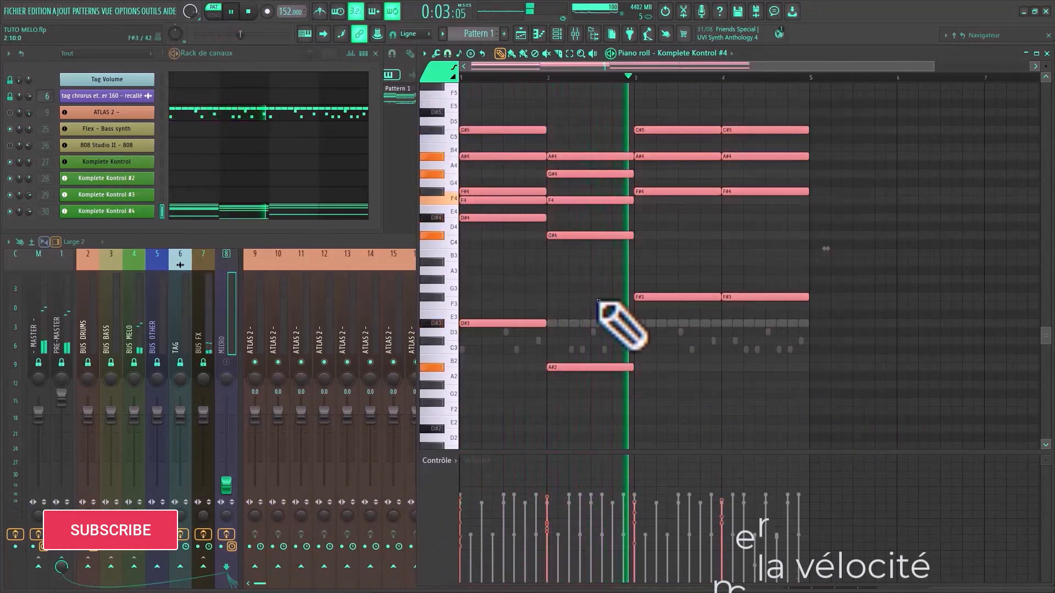
right_click(574, 299)
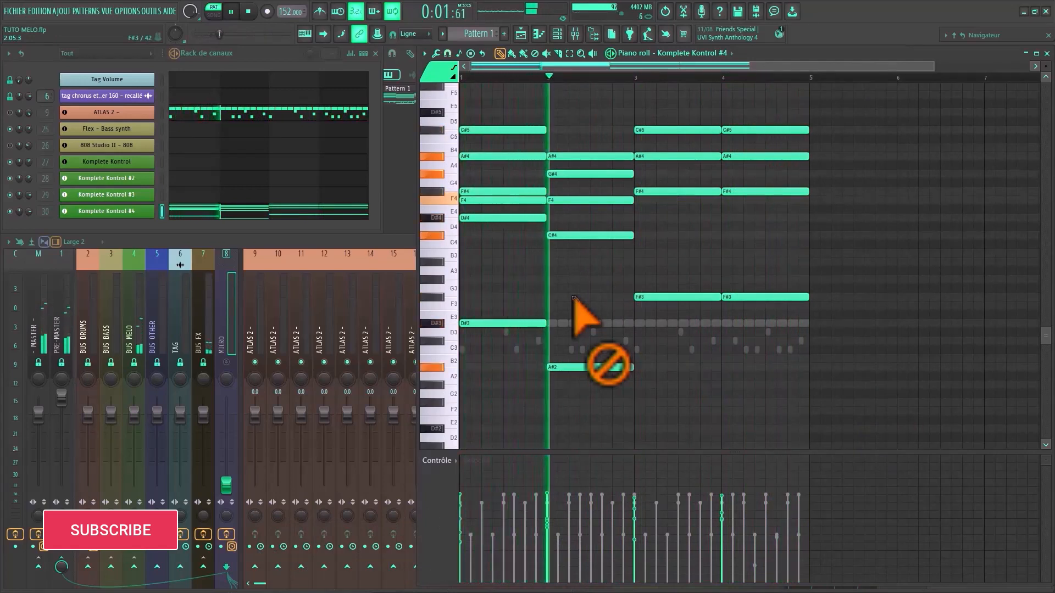
left_click(514, 201)
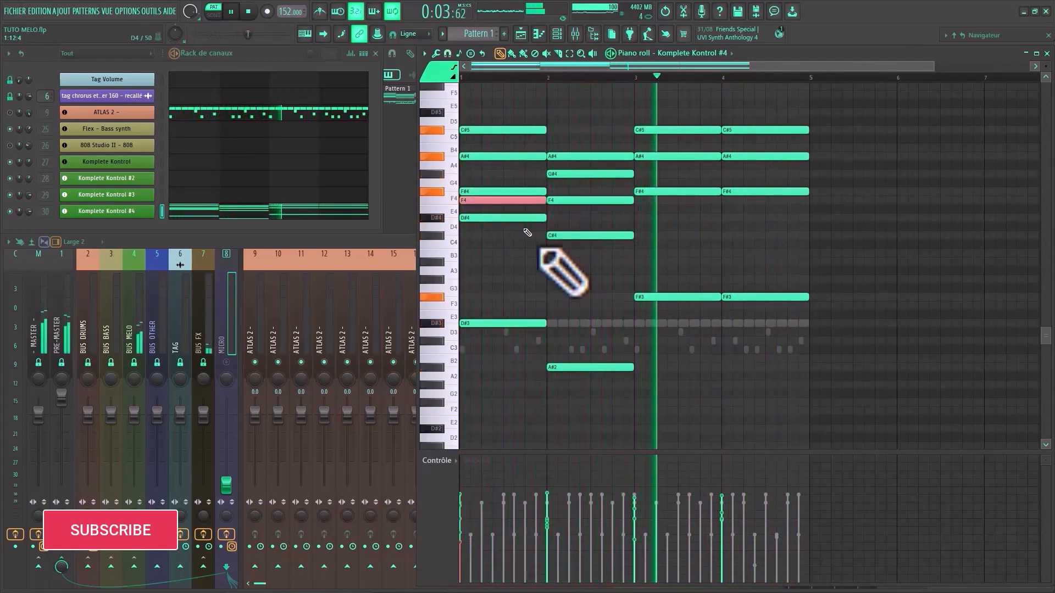
right_click(533, 287)
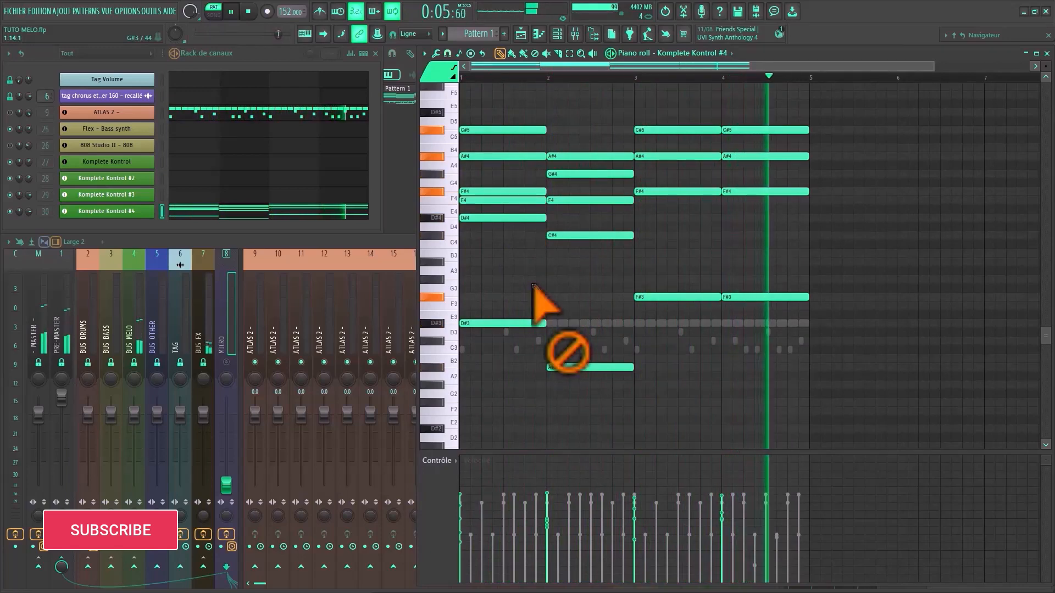
key("space")
key("alt+s")
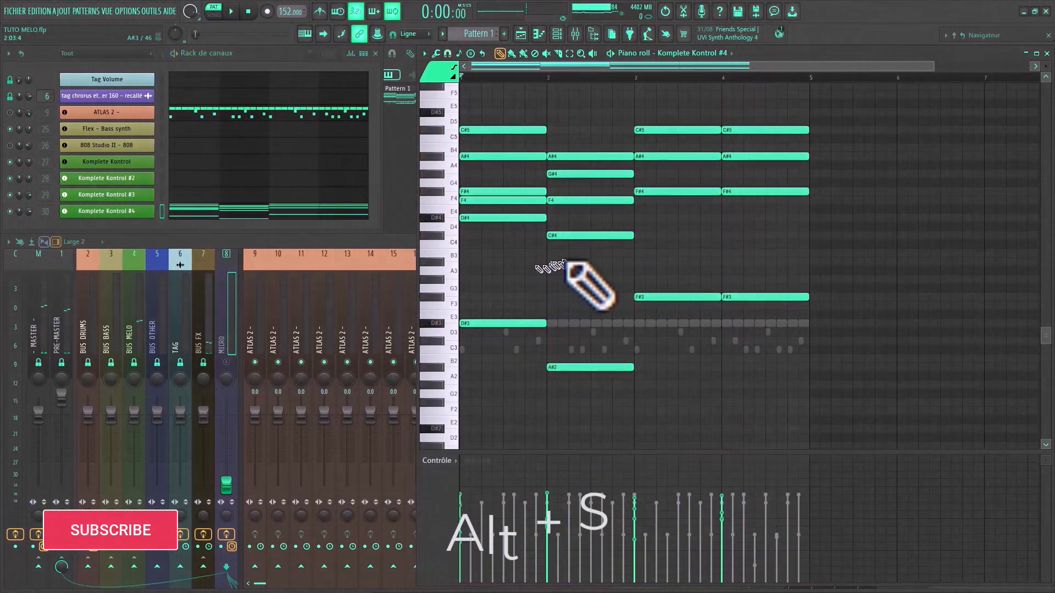
scroll(544, 283, "down", 1)
key("alt+s")
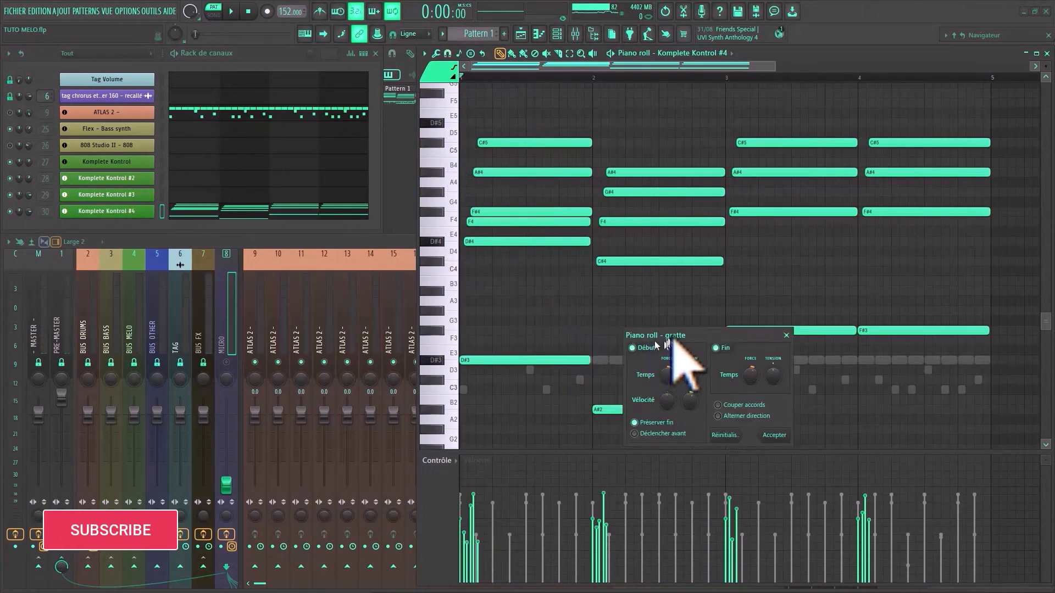
left_click_drag(692, 334, 690, 326)
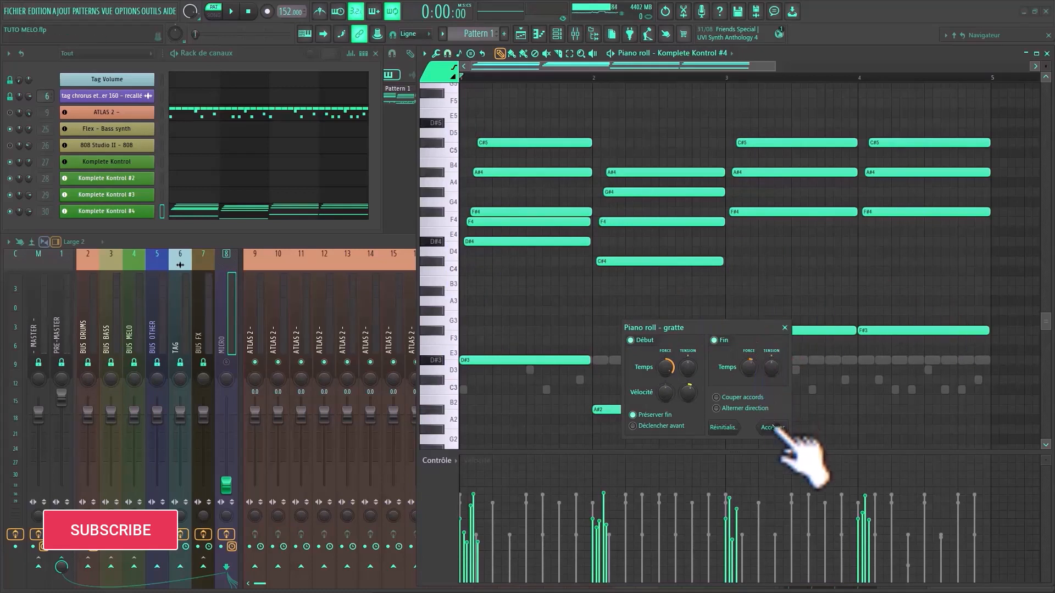
left_click(785, 328)
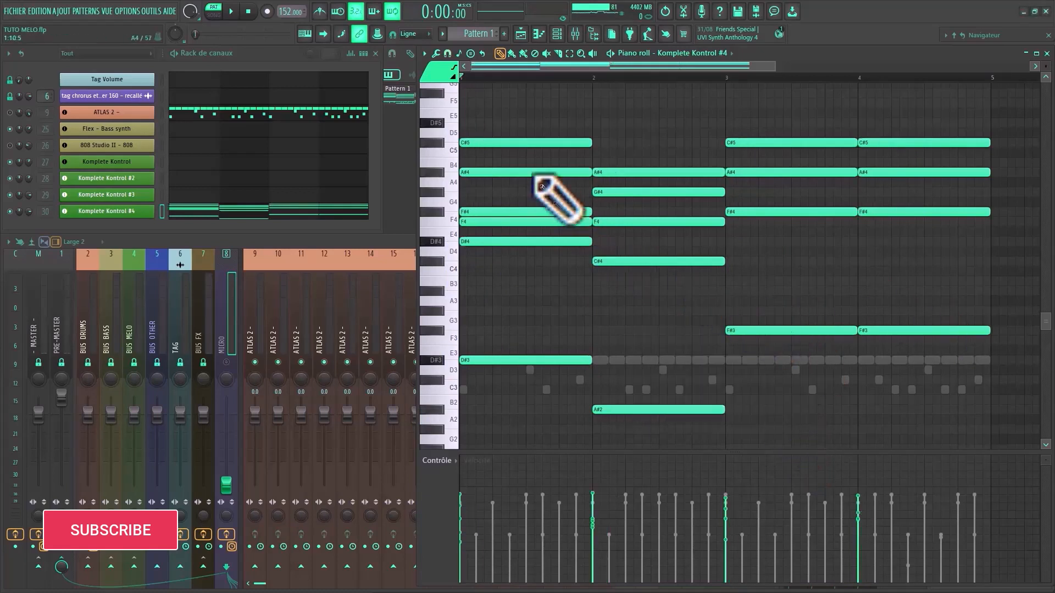
- Select the five upper notes of the bar 1 chord, leaving out the D#3 bass, and apply a light strum
left_click_drag(488, 110, 472, 257)
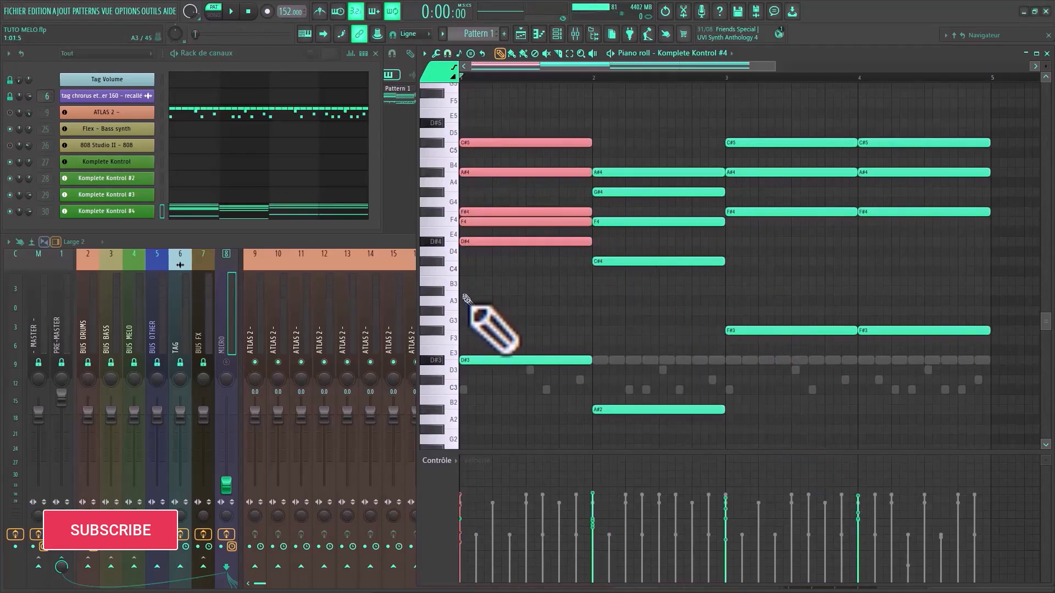
key("alt+s")
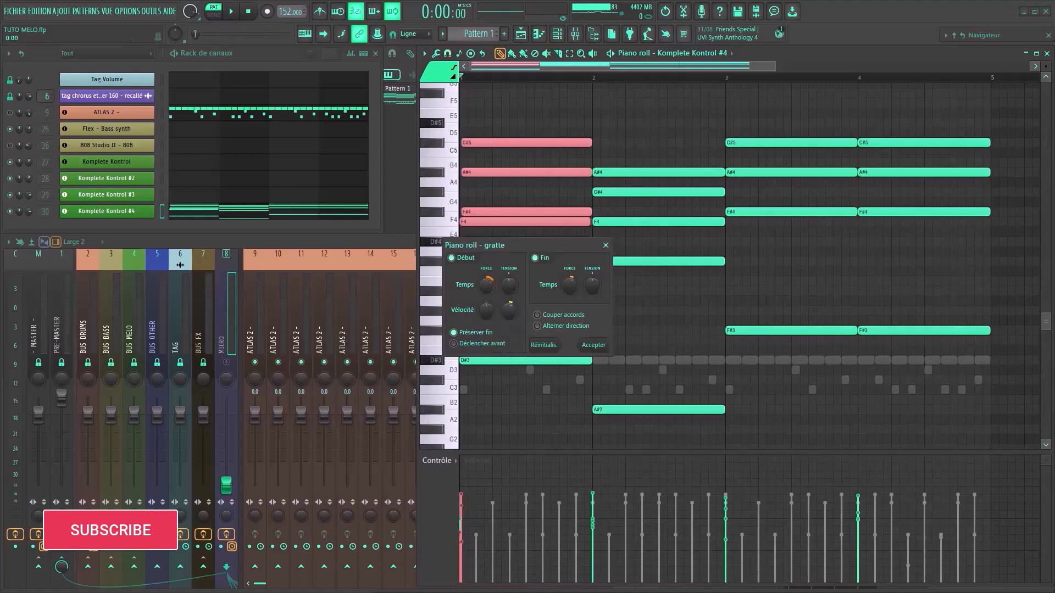
left_click(592, 345)
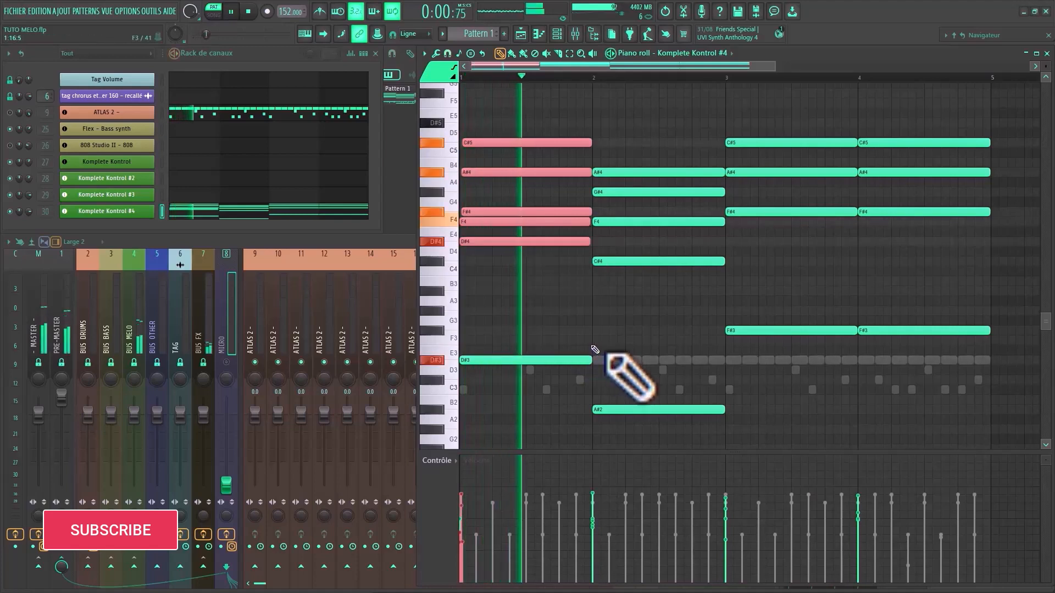
- Strum the four upper notes of the bar 2 chord with an increased start-time strength and play the result
left_click_drag(625, 156, 648, 299)
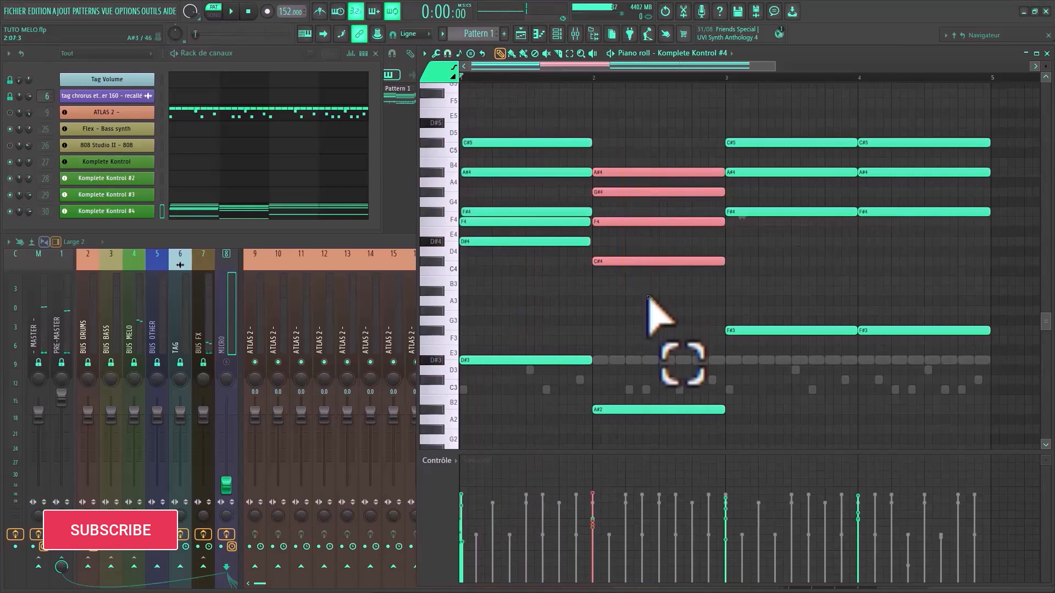
key("alt+s")
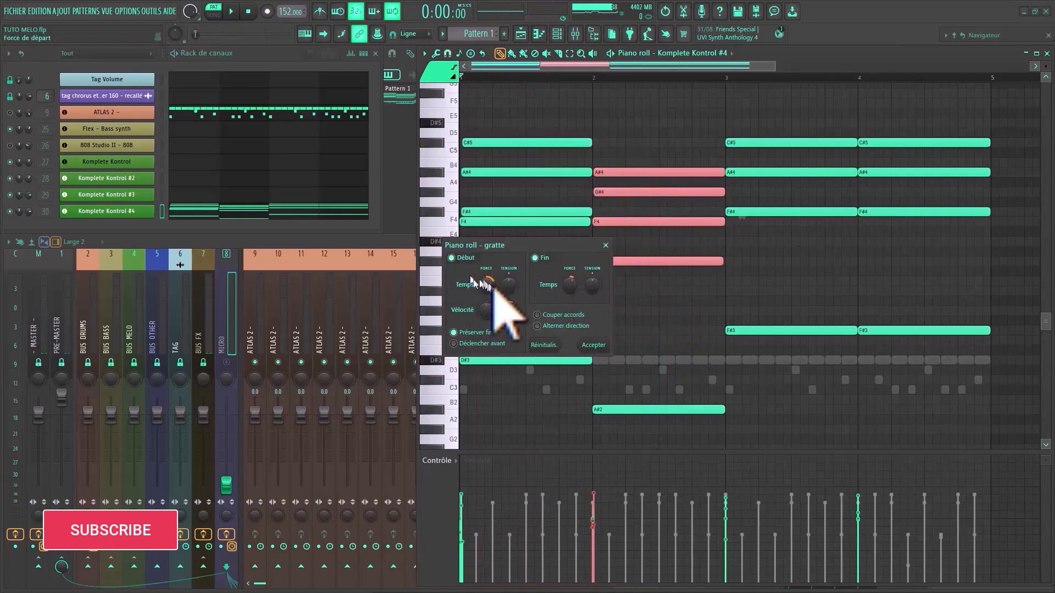
left_click_drag(487, 285, 490, 288)
key("space")
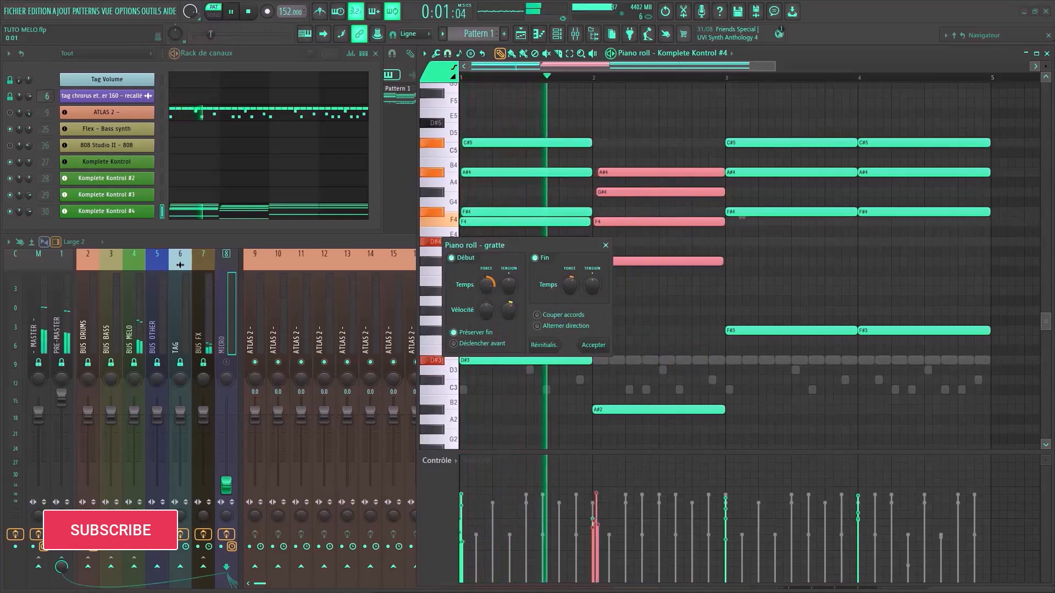
key("Return")
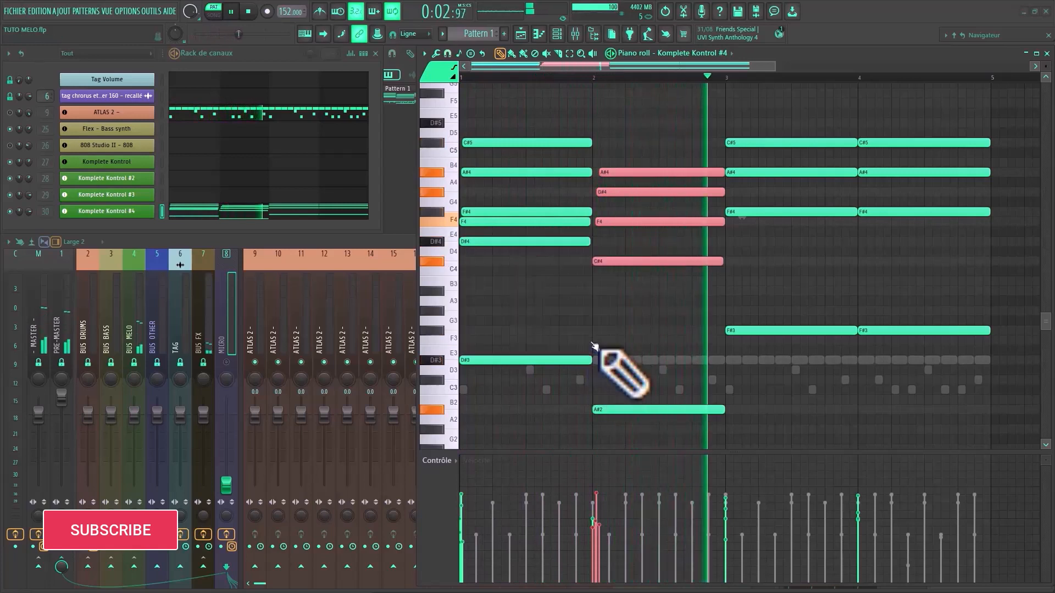
key("space")
- Nudge the strummed upper notes of bar 2 slightly earlier so C#4 starts just before the bar line, and play the progression
left_click_drag(770, 420, 509, 118)
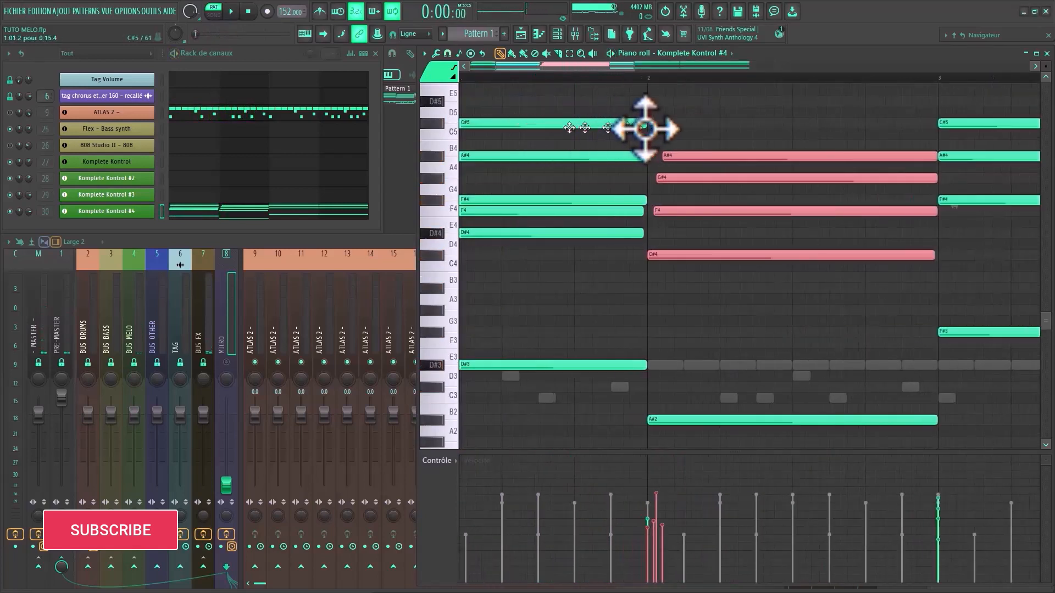
left_click_drag(717, 309, 614, 136)
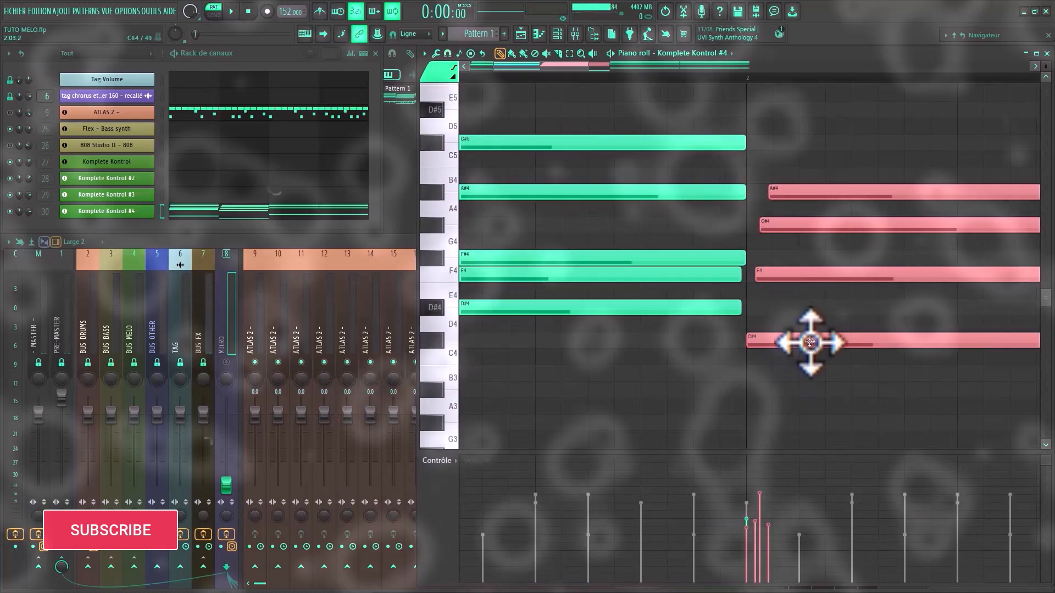
left_click_drag(810, 342, 807, 342)
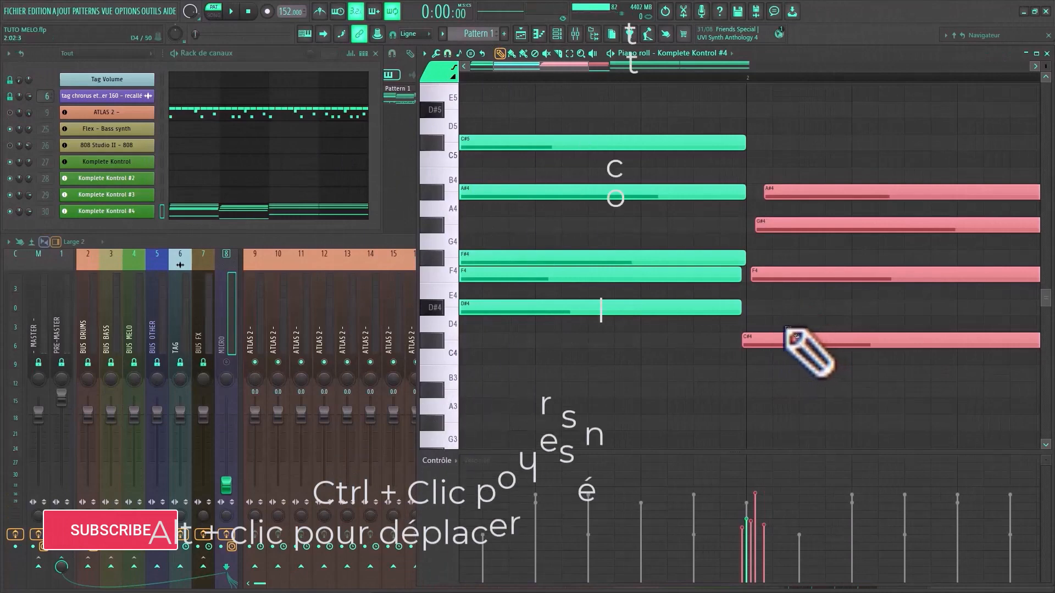
scroll(794, 343, "down", 5)
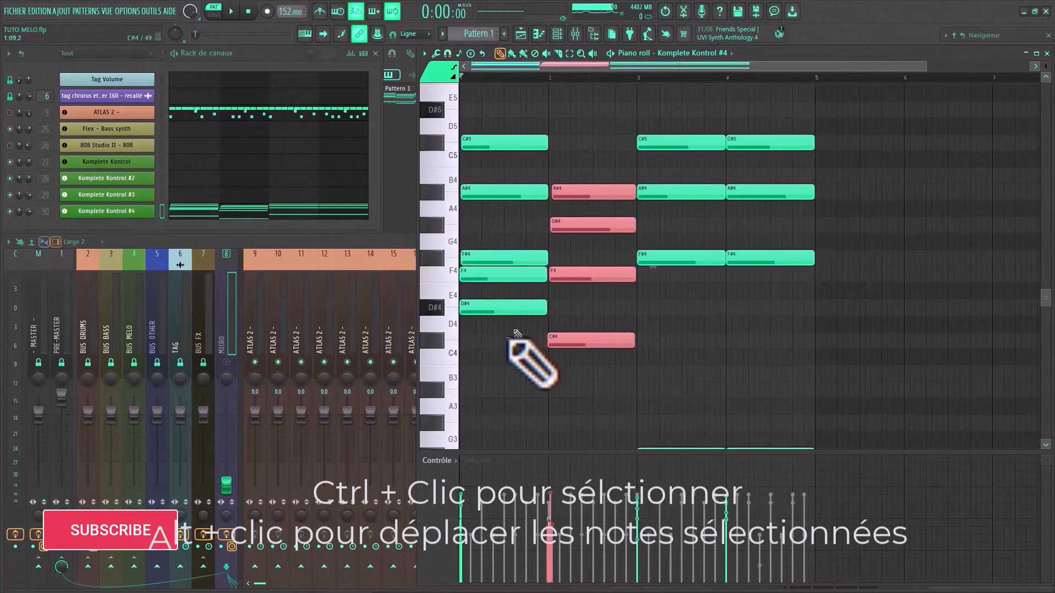
right_click(676, 306, "ctrl")
scroll(676, 306, "down", 3)
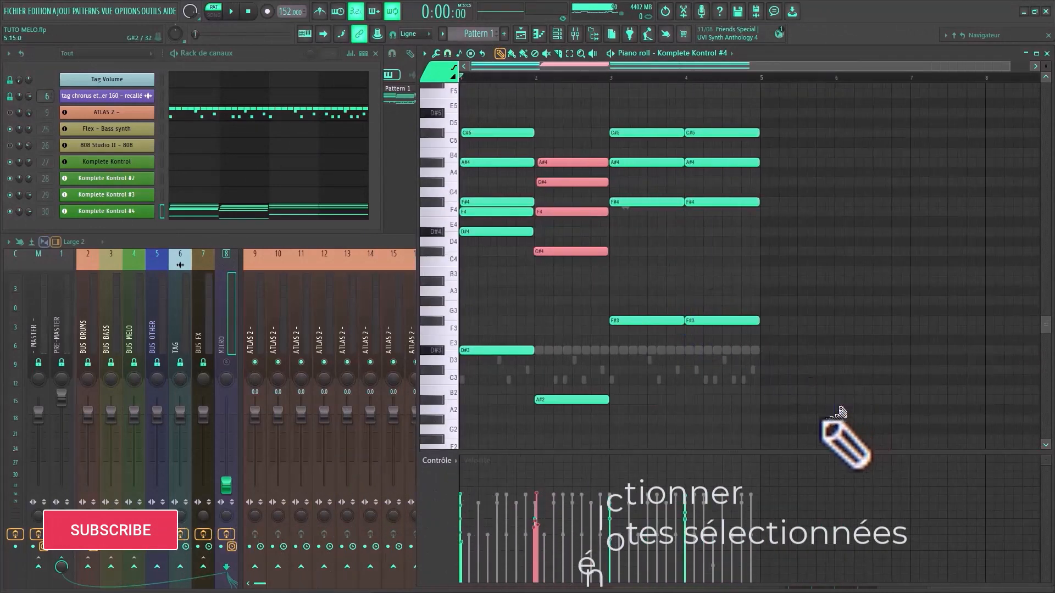
right_click(665, 253, "ctrl")
scroll(665, 255, "down", 3)
key("space")
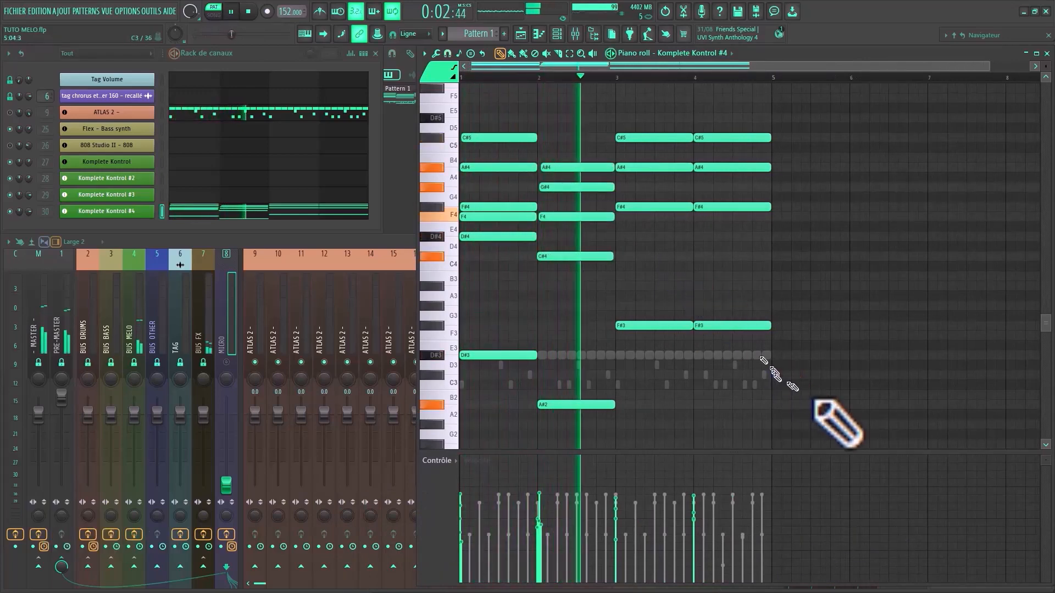
left_click_drag(808, 388, 581, 80)
left_click_drag(606, 129, 594, 278)
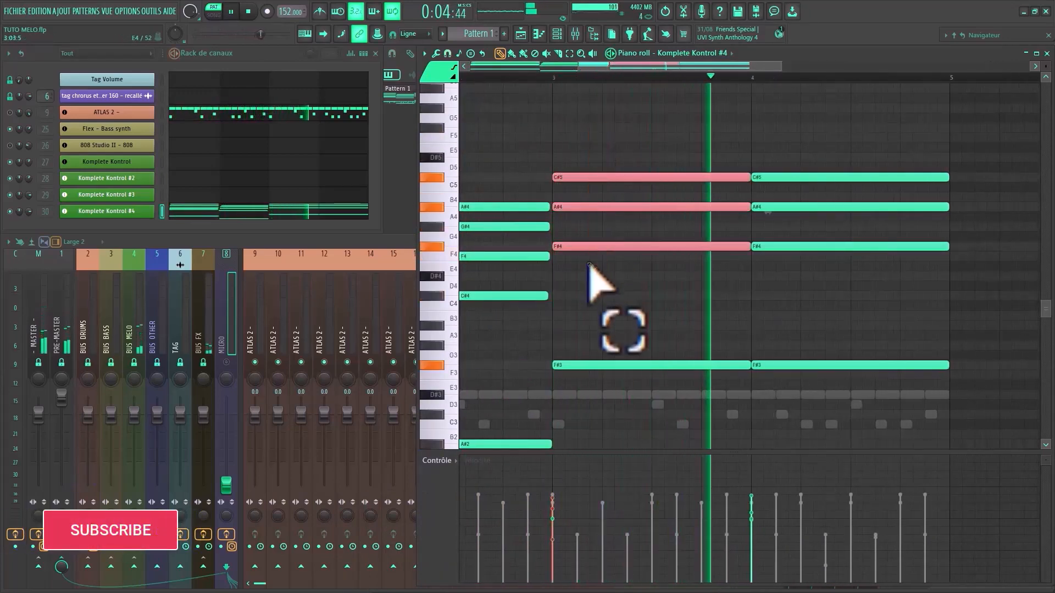
key("alt+s")
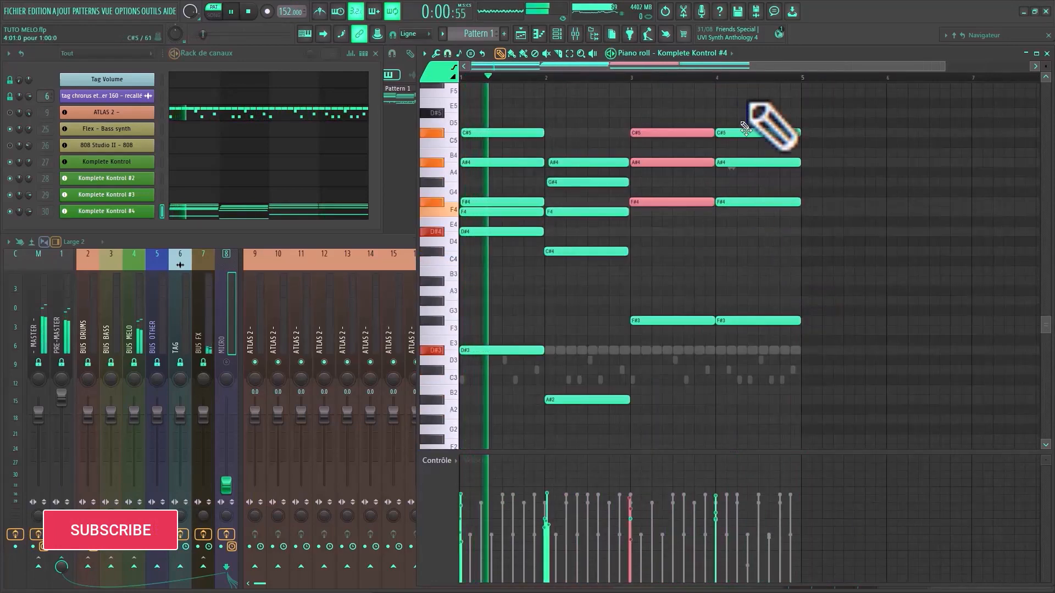
- Strum the three upper notes of the bar 4 chord with a strong start-time strength, leaving out the F#3 bass
left_click_drag(775, 104, 772, 297)
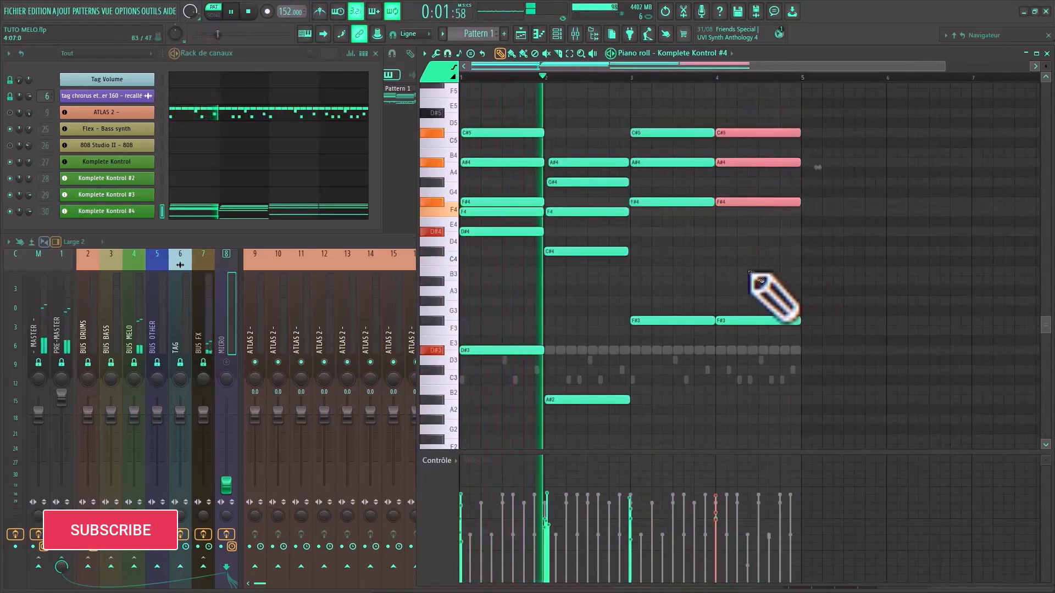
key("alt+s")
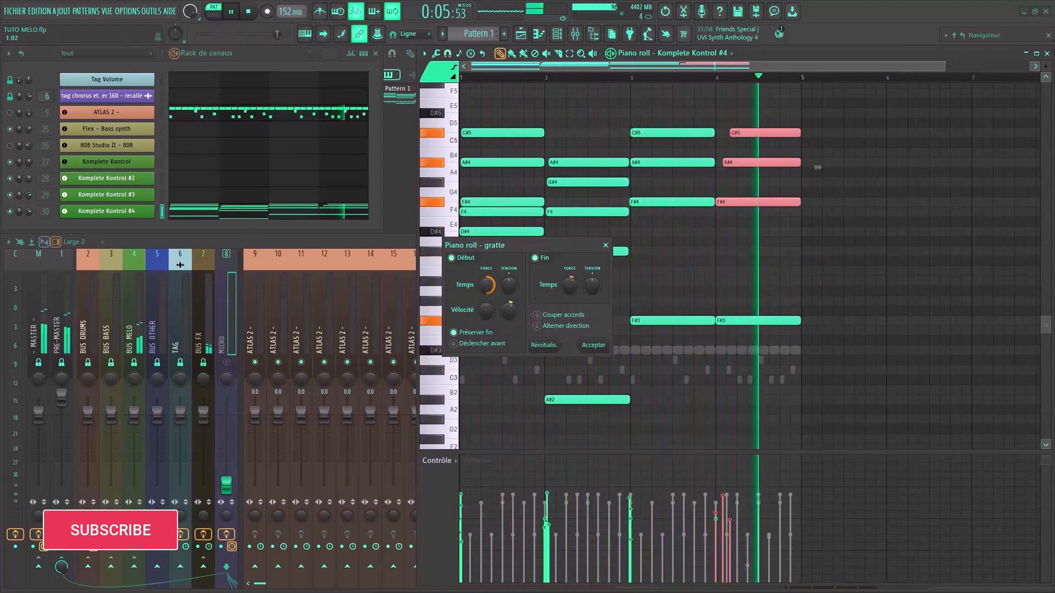
scroll(487, 284, "down", 3)
left_click(594, 345)
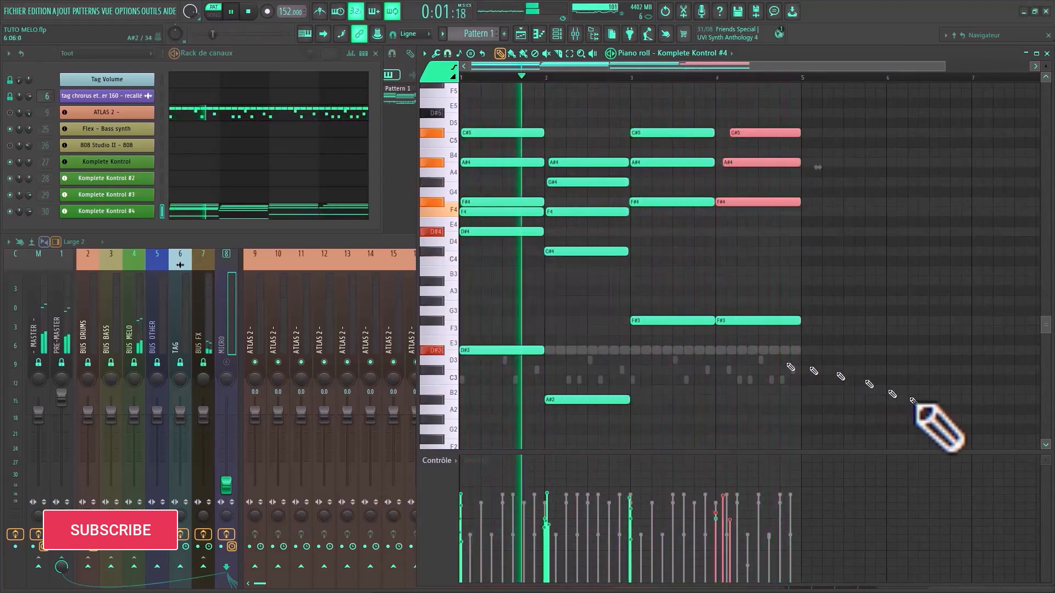
- Add F#5 and F5 melody notes in the second half of bar 4, checking them with playback started from bar 3
left_click_drag(913, 403, 657, 121)
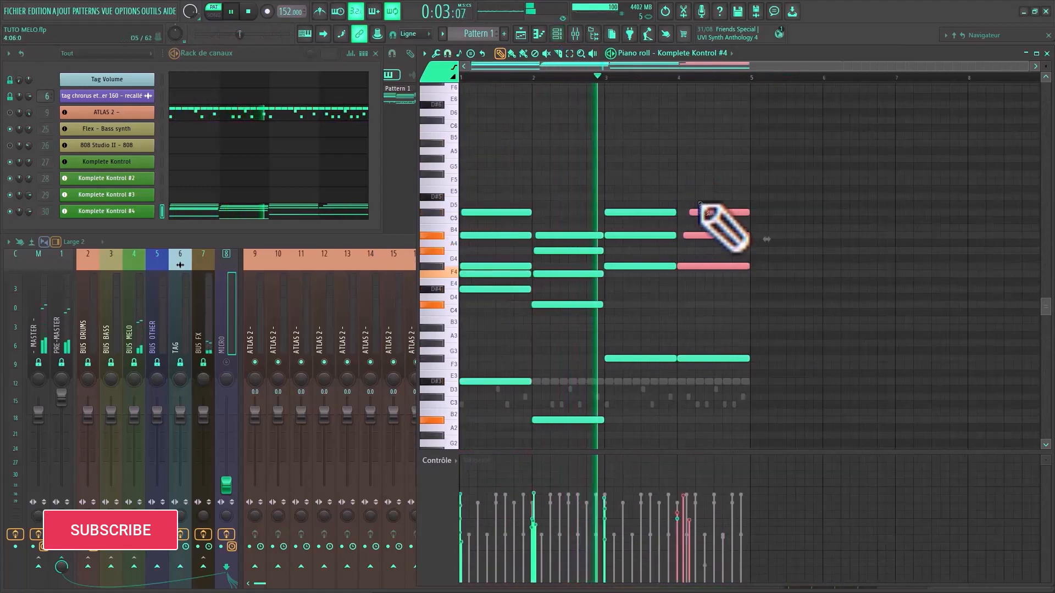
key("space")
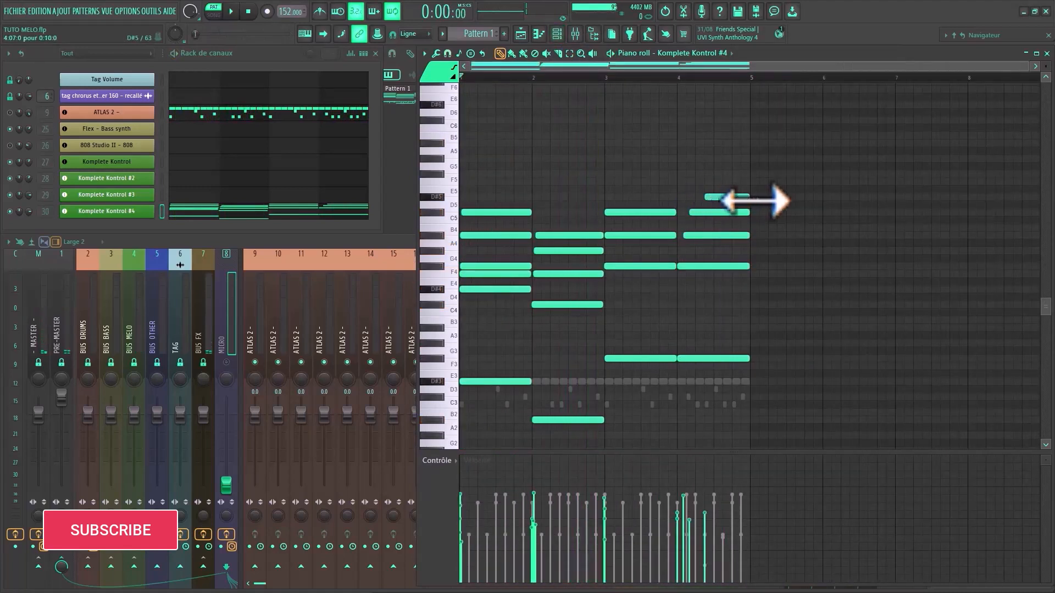
left_click(650, 78)
key("space")
left_click(717, 173)
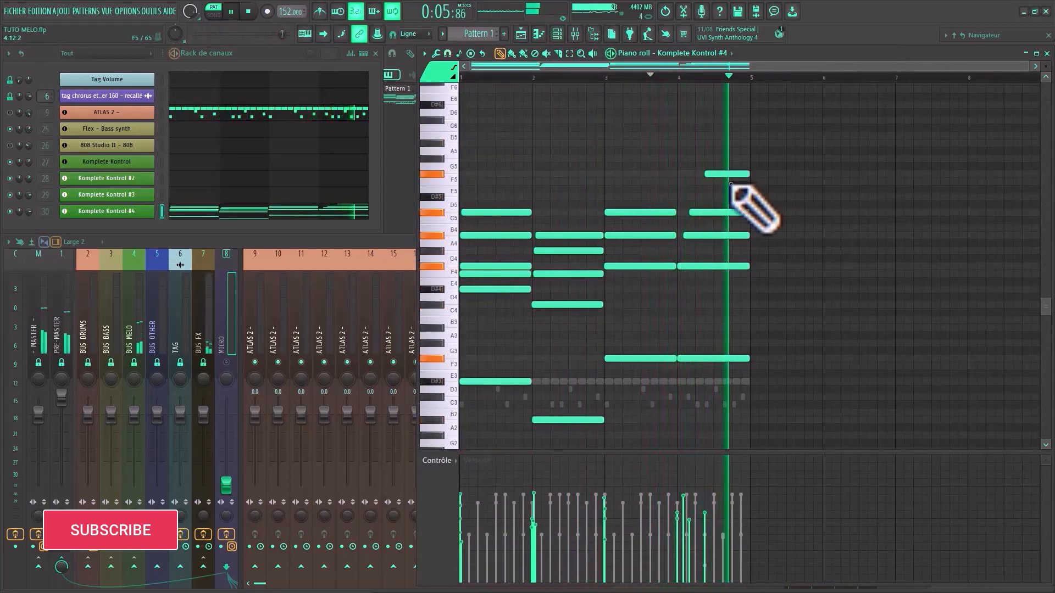
left_click(728, 181)
left_click_drag(769, 181, 749, 182)
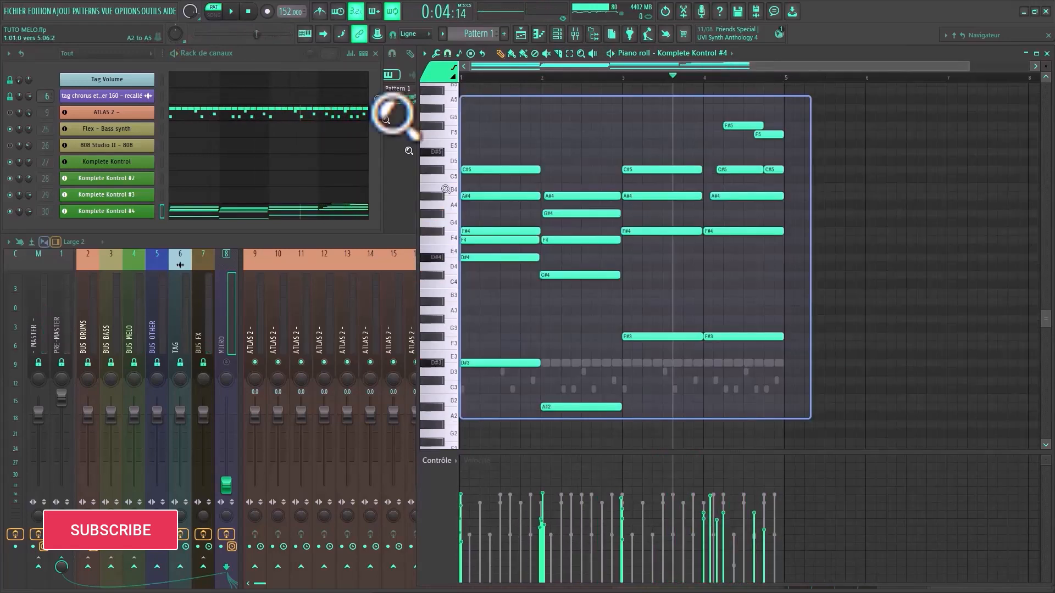
- Run the Humanize script on the whole progression to vary note start times, lengths and velocities, and accept it
left_click_drag(811, 419, 377, 98)
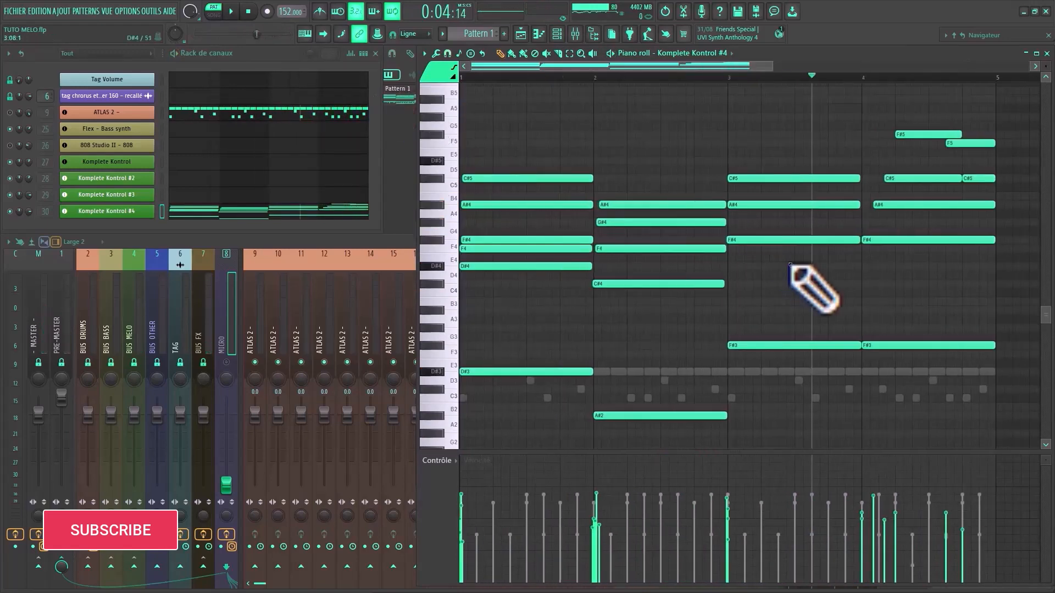
scroll(747, 287, "down", 2)
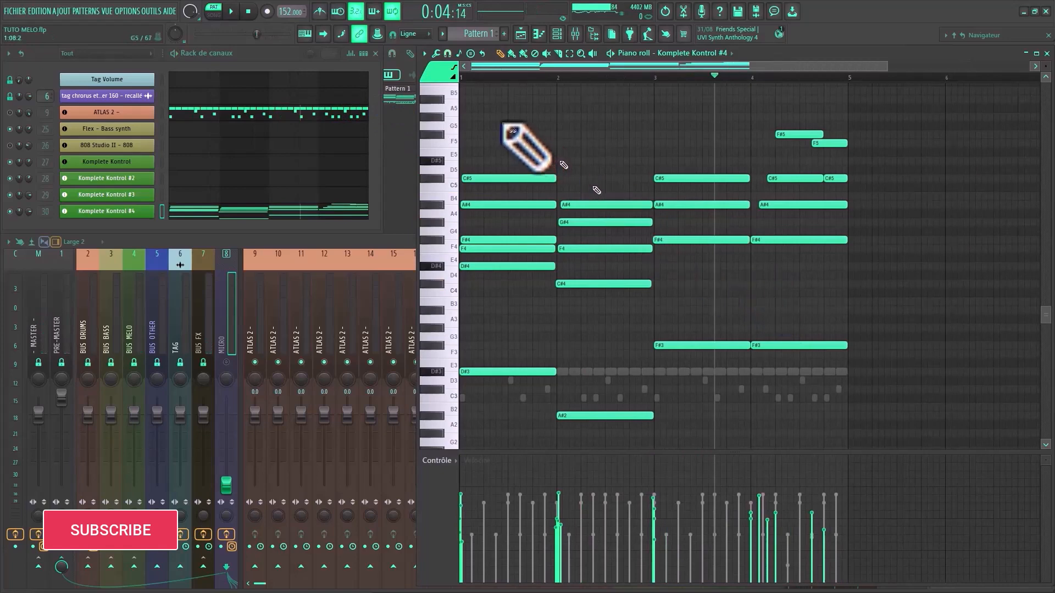
left_click(424, 54)
mouse_move(436, 89)
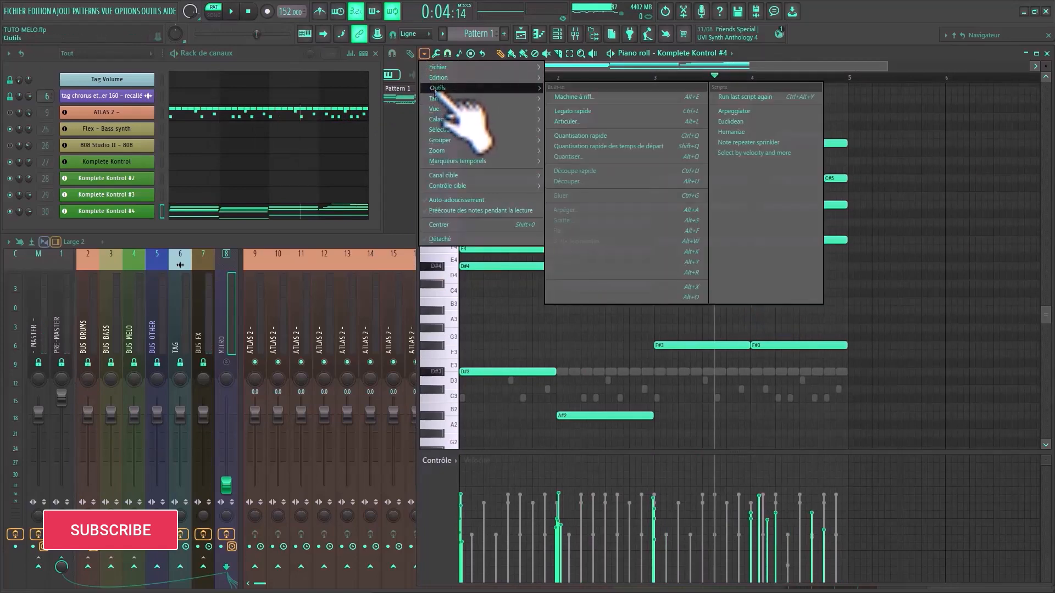
left_click(750, 133)
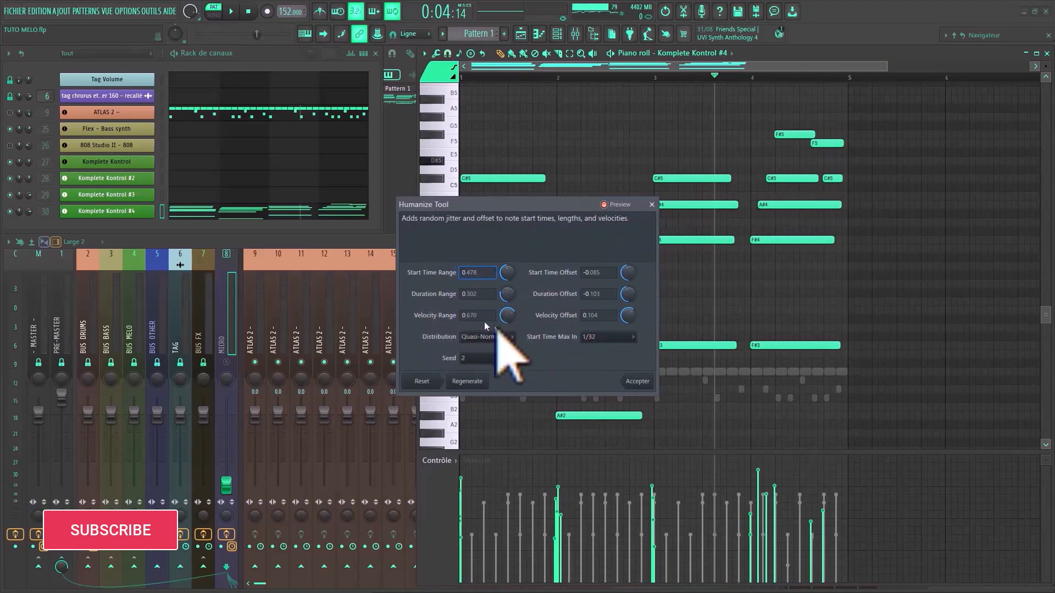
key("Return")
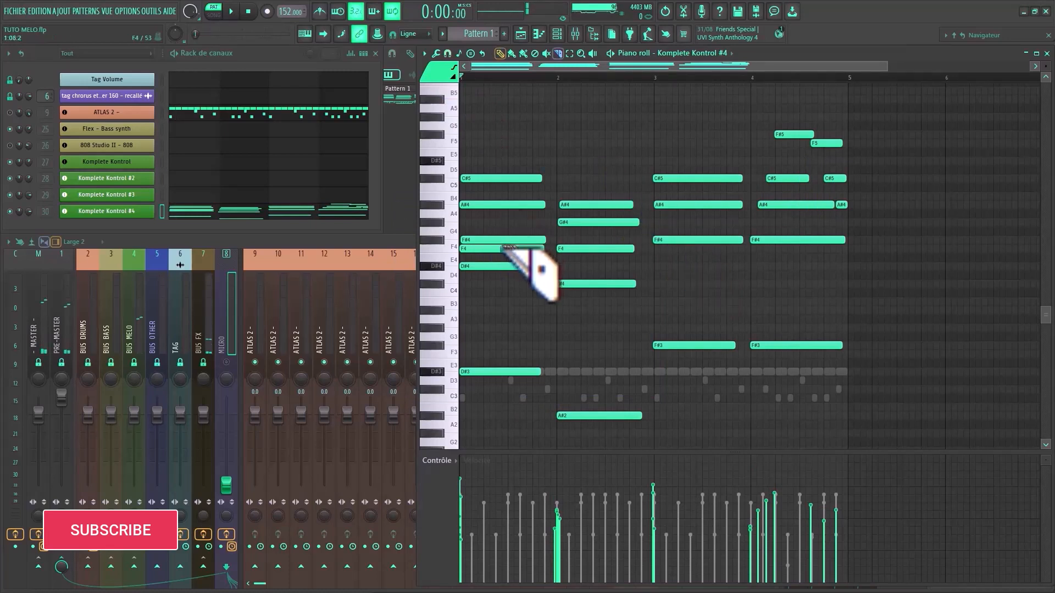
- Slice the D#4 in bar 1 and the C#4 and A#4 in bar 2 into two notes each, checking with playback
key("space")
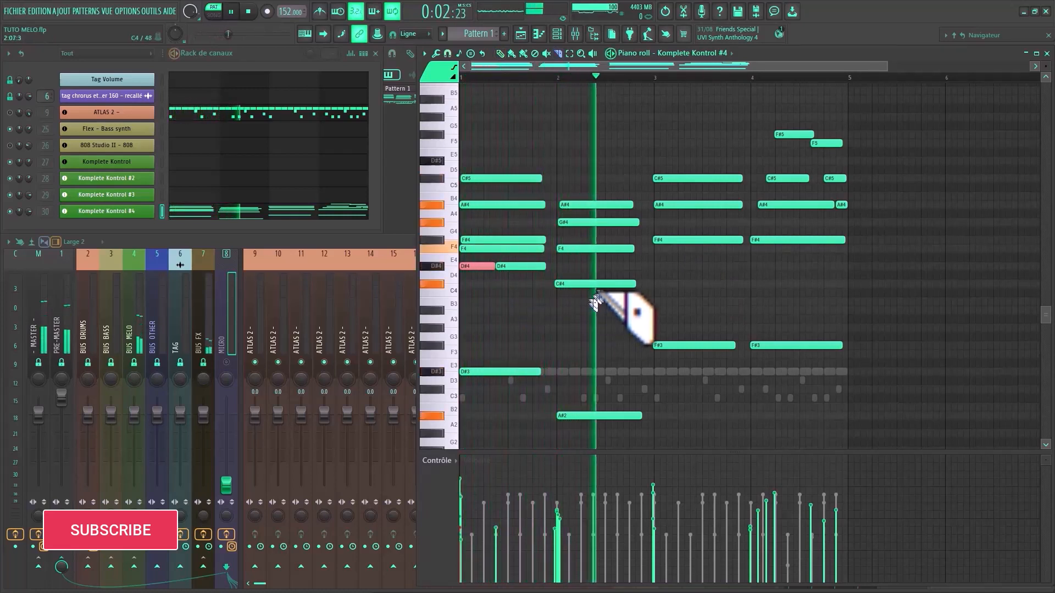
key("space")
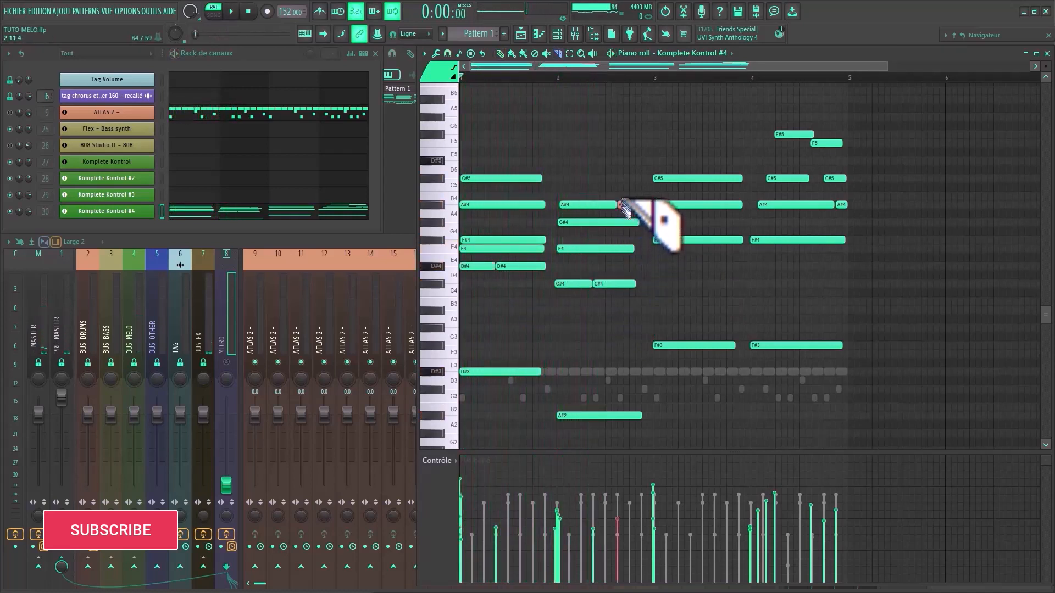
key("space")
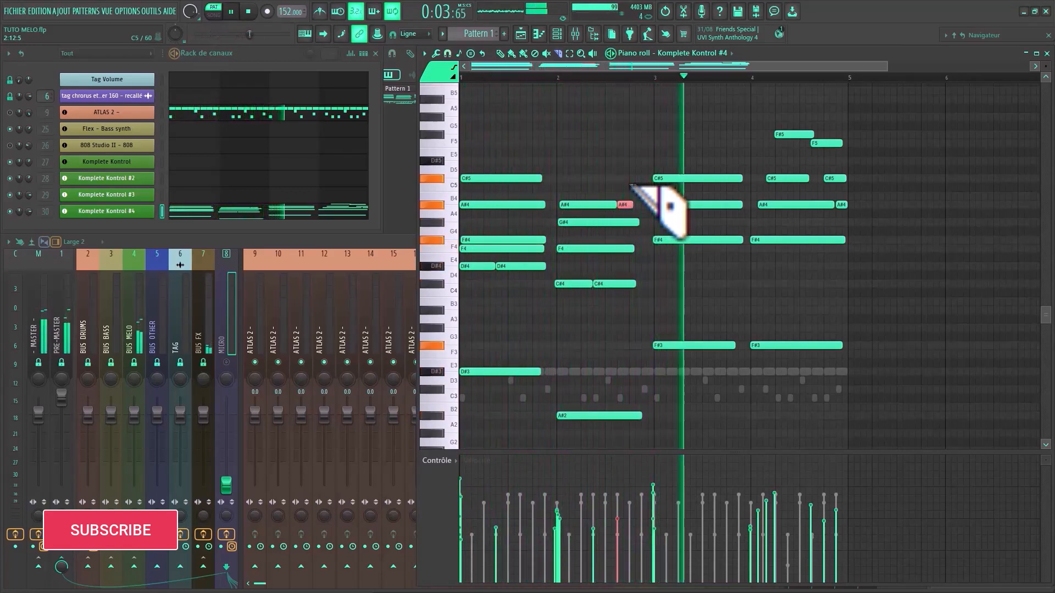
key("p")
key("space")
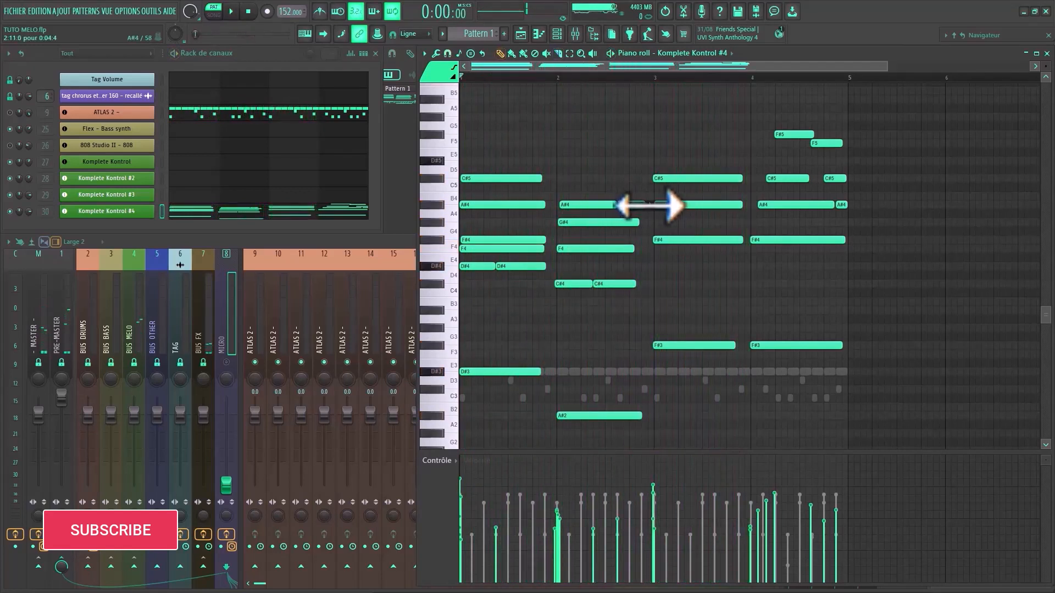
- Extend the second A#4 to the end of bar 2, slice the F#4 in bar 3 and add a short C#4 at bar 3's end
key("space")
left_click(642, 204)
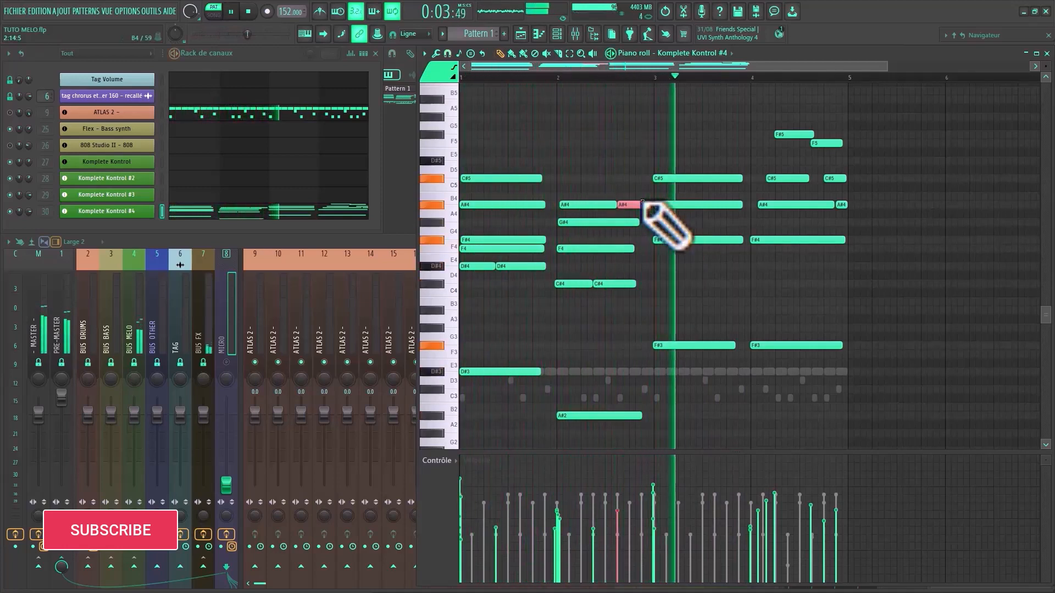
scroll(643, 205, "down", 2)
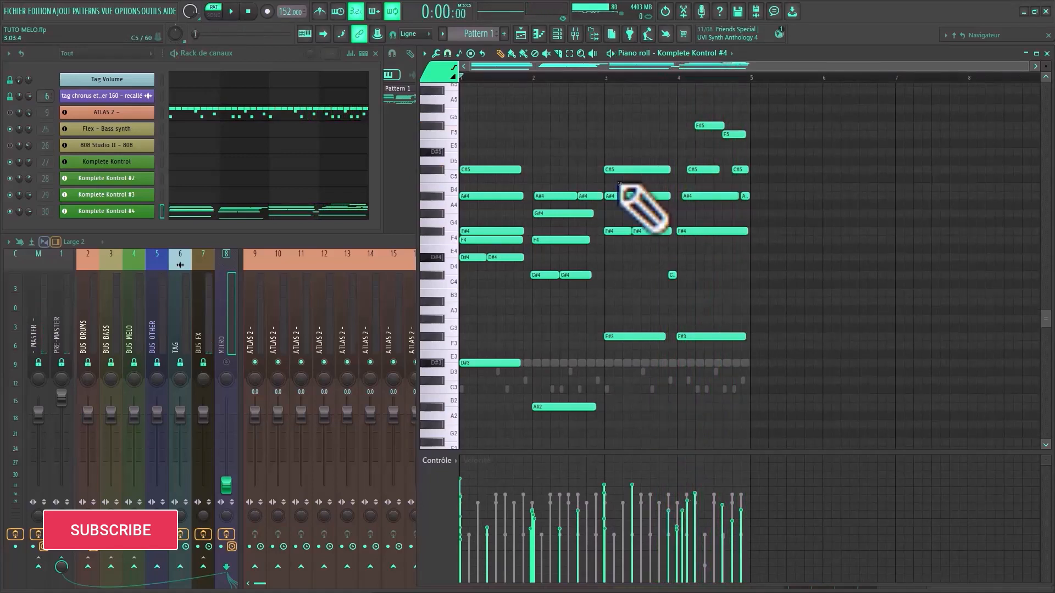
- Play the progression and examine the Komplete Kontrol #4 mixer track and its Long Reverb send
left_click(386, 248)
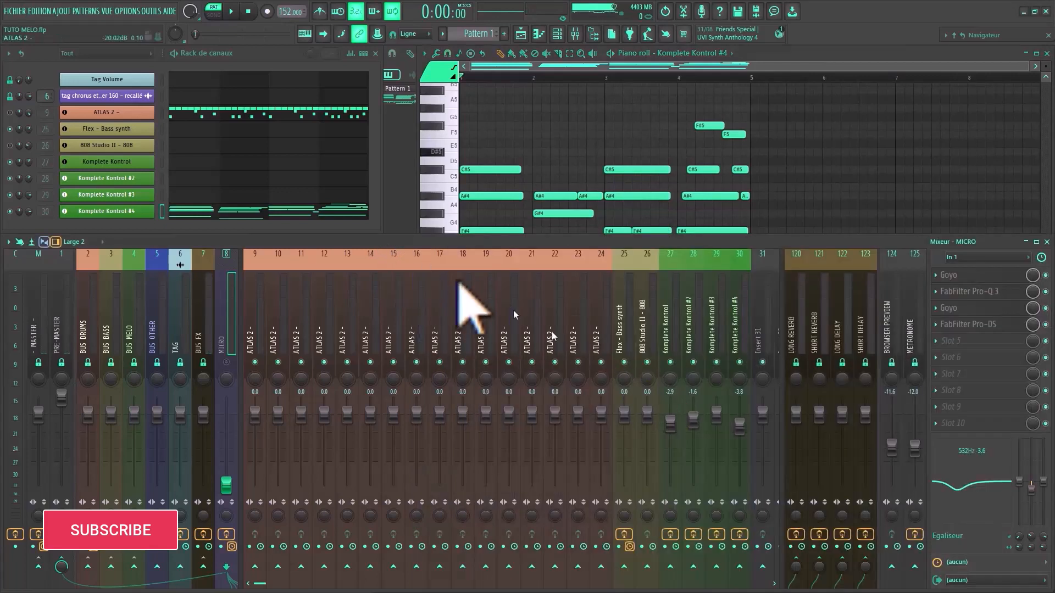
left_click(230, 11)
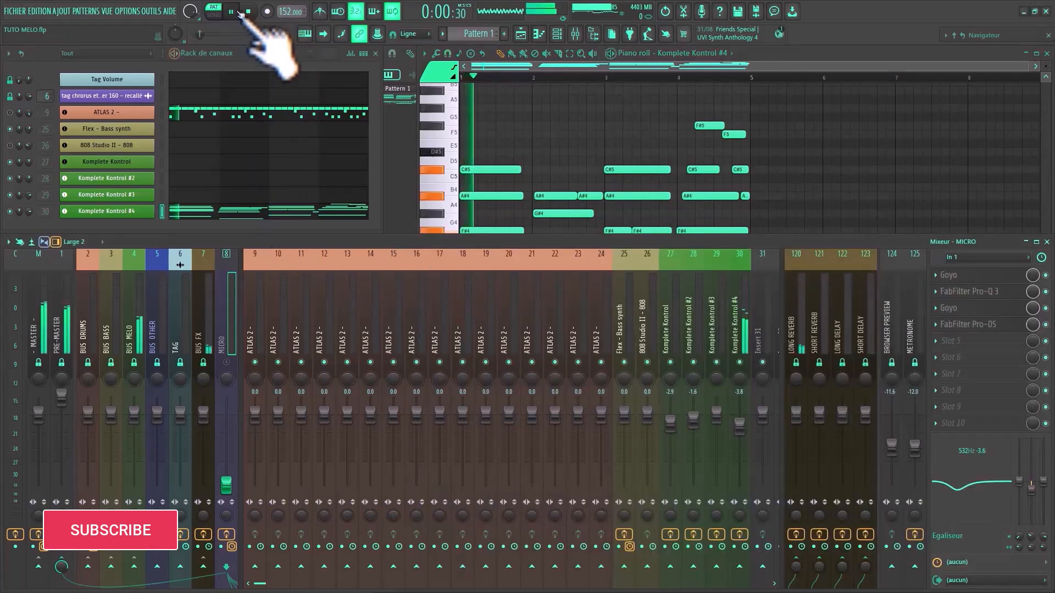
left_click(755, 343)
left_click(745, 324)
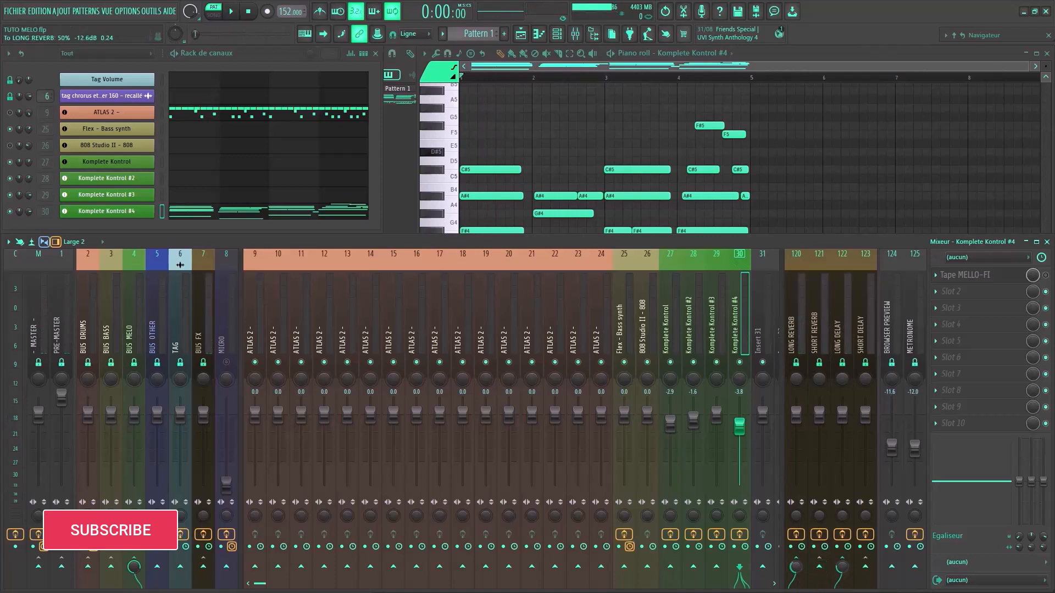
key("space")
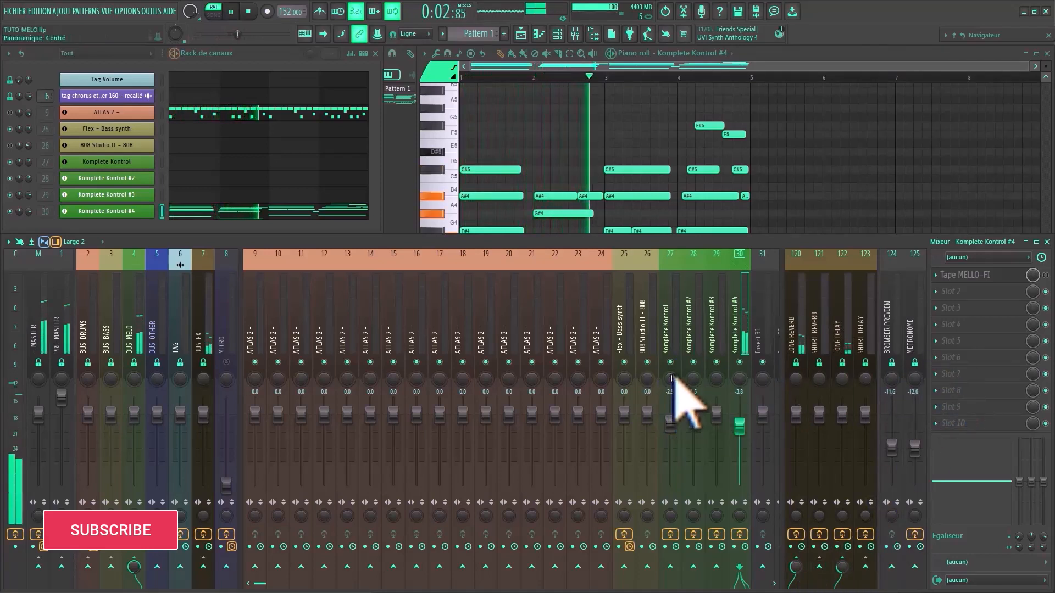
key("space")
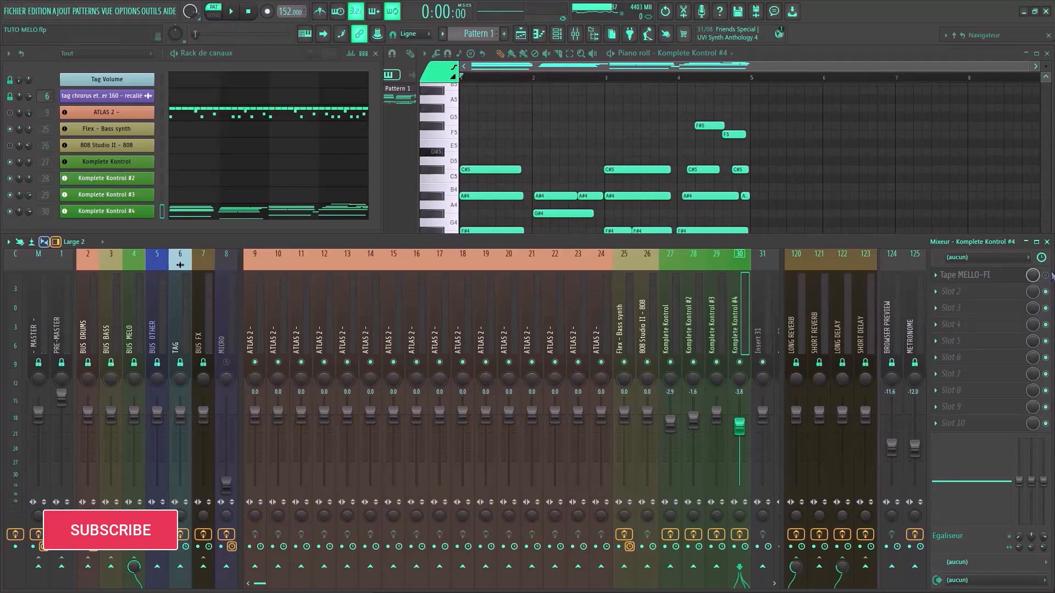
- Adjust Tape MELLO-FI on the Komplete Kontrol #4 track during playback, with Drive around 51% and trials of Noise and Wow, and close it
left_click(999, 275)
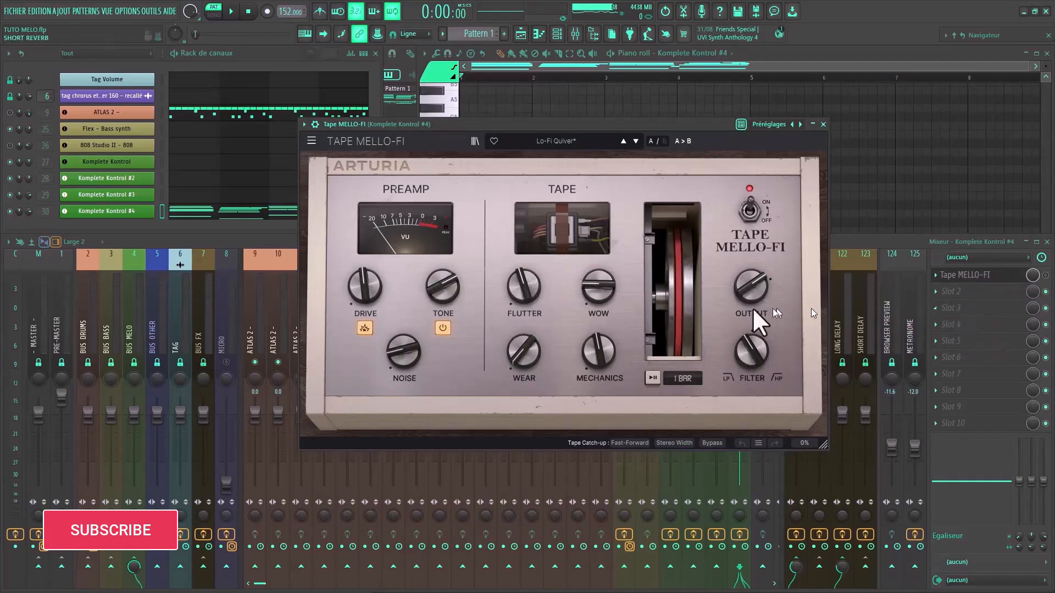
key("space")
left_click_drag(371, 298, 368, 287)
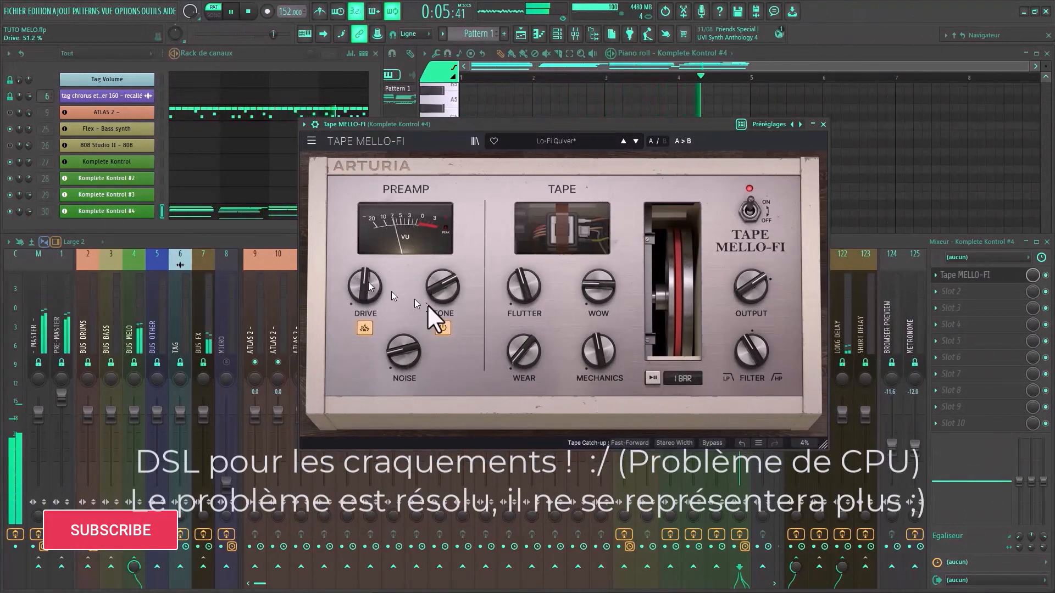
left_click_drag(407, 354, 407, 346)
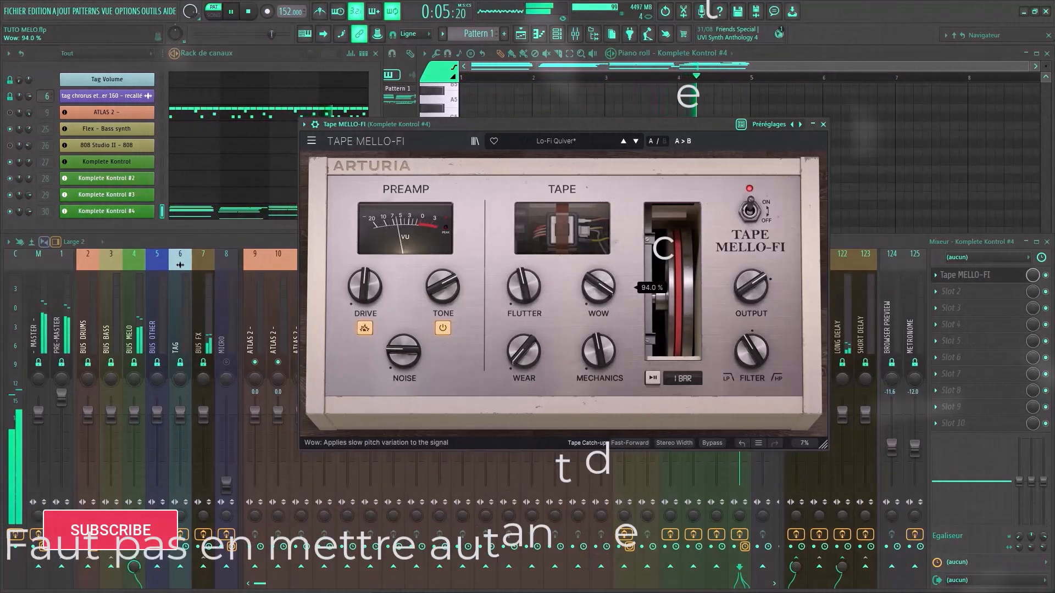
left_click_drag(598, 286, 599, 347)
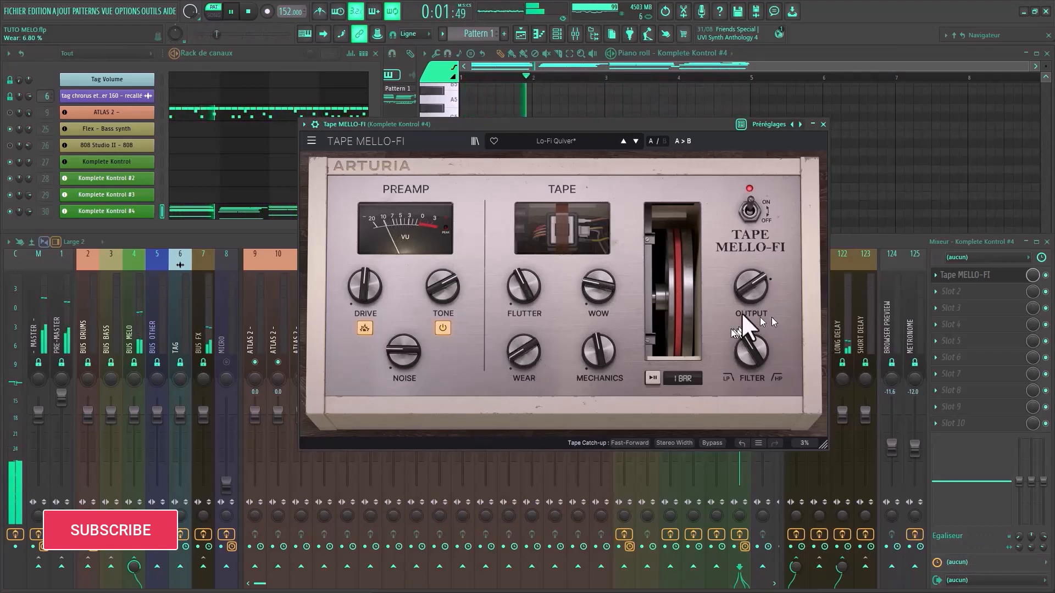
left_click(823, 125)
key("space")
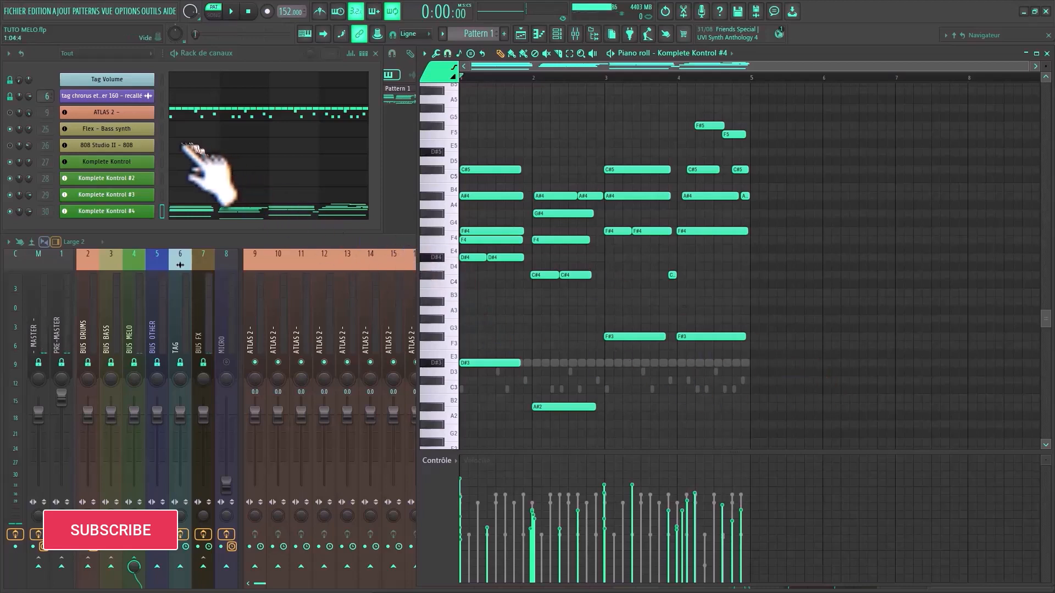
- Compare the Komplete Kontrol and Komplete Kontrol #4 piano rolls and check the ghost channels view option
left_click(150, 164)
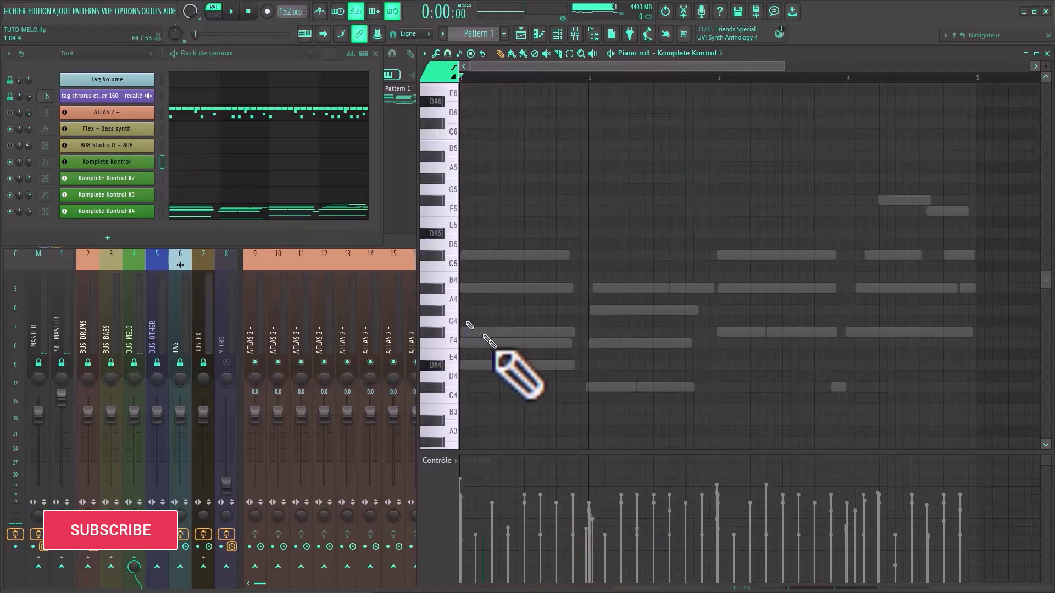
scroll(560, 367, "down", 4)
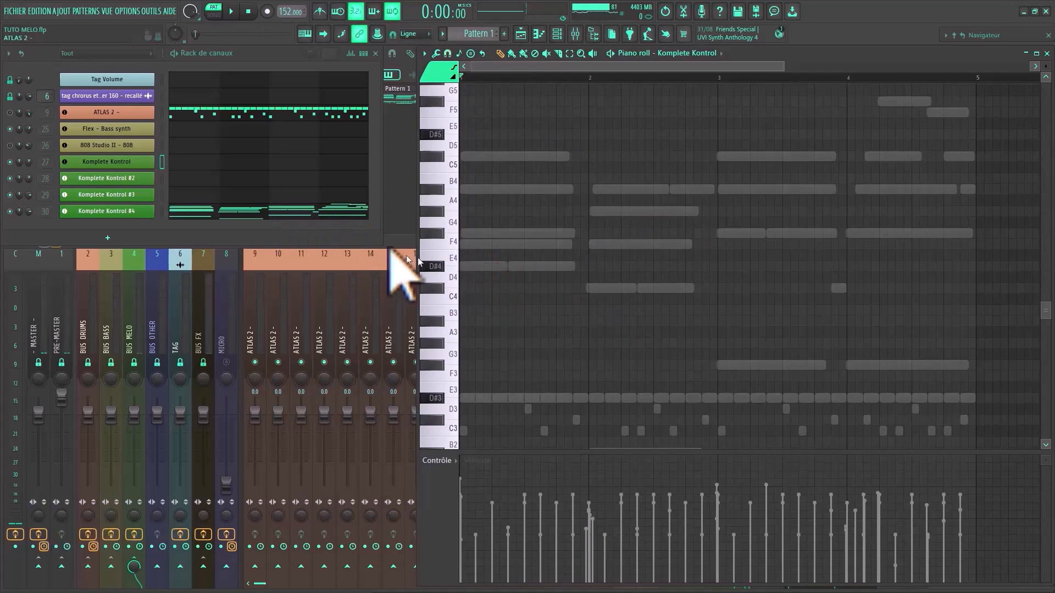
left_click(336, 214)
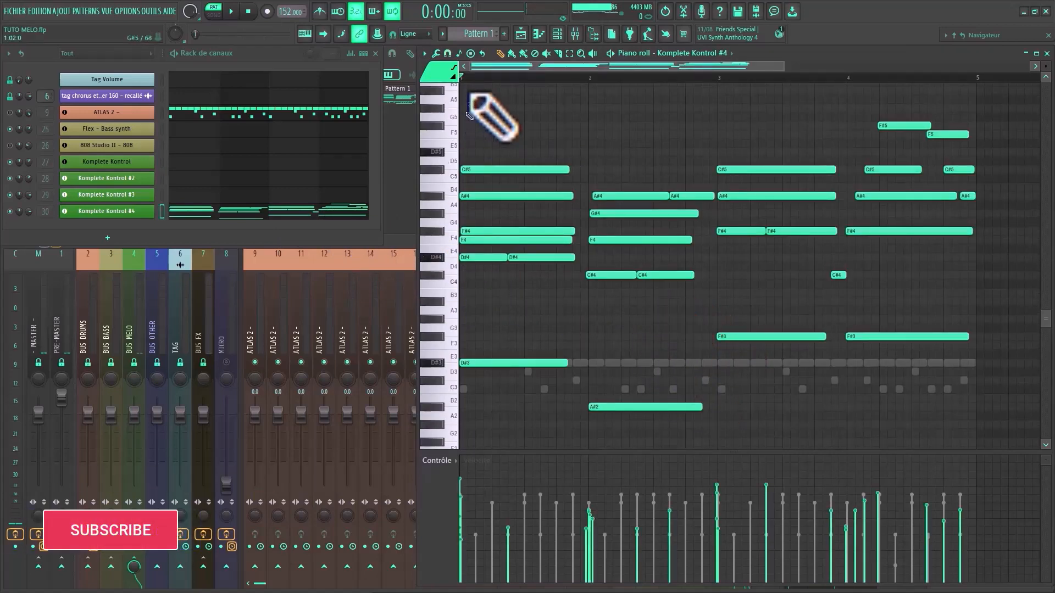
left_click(425, 54)
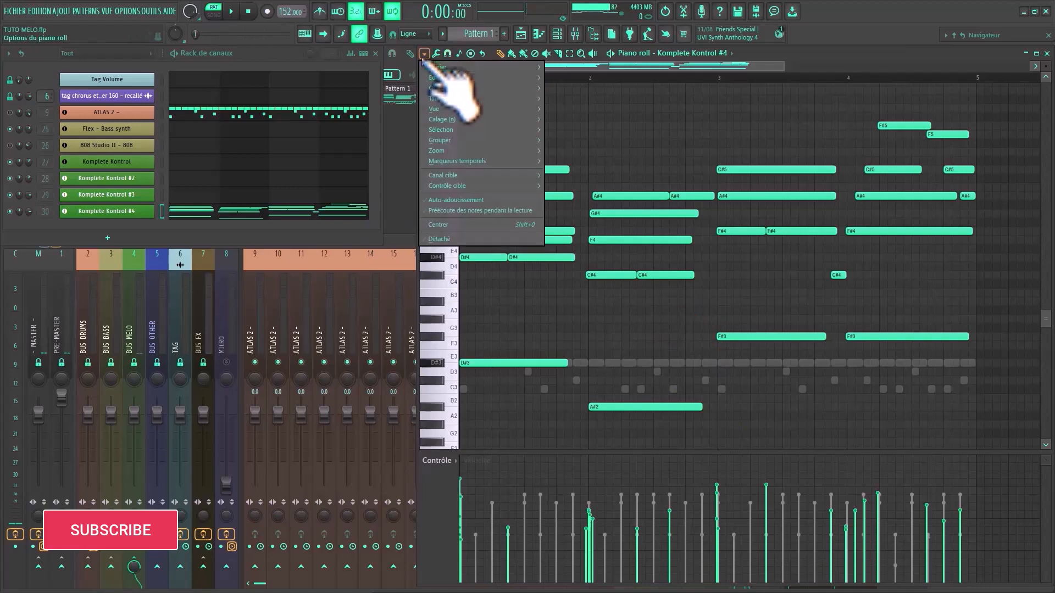
mouse_move(439, 109)
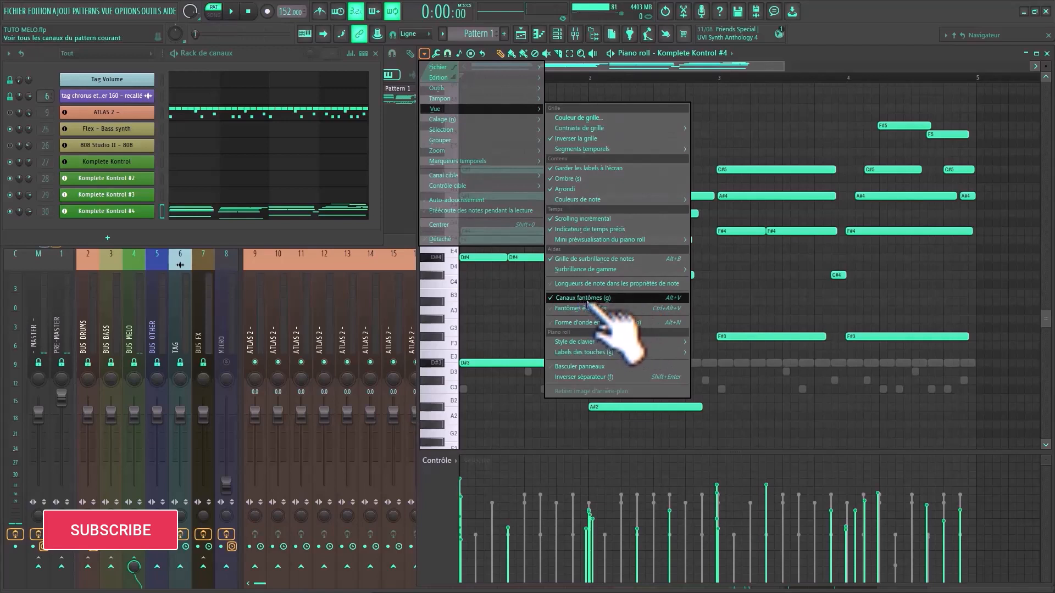
left_click(587, 299)
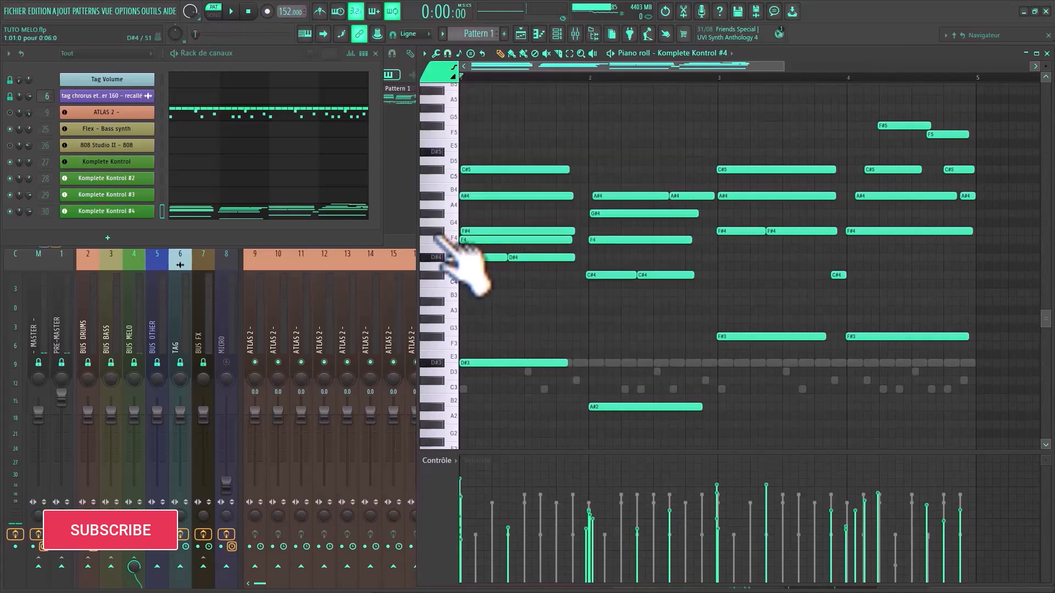
- Enter an eight-note melody of C#5, D#4, F#4, A#4 and F4 notes in bar 1 of Komplete Kontrol, duplicate it to bar 2 and play it
left_click(193, 162)
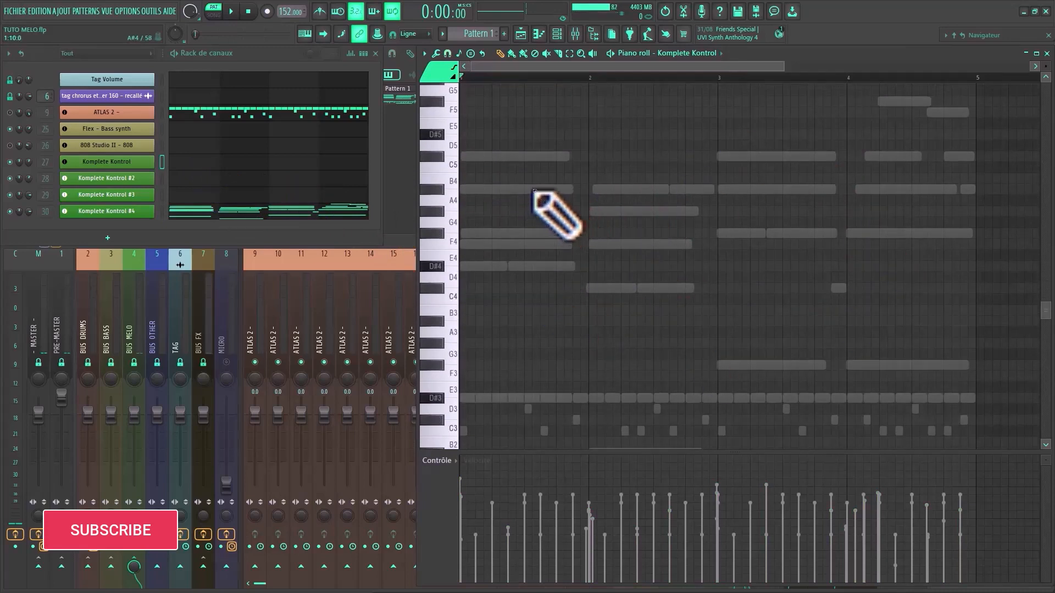
scroll(721, 334, "up", 2)
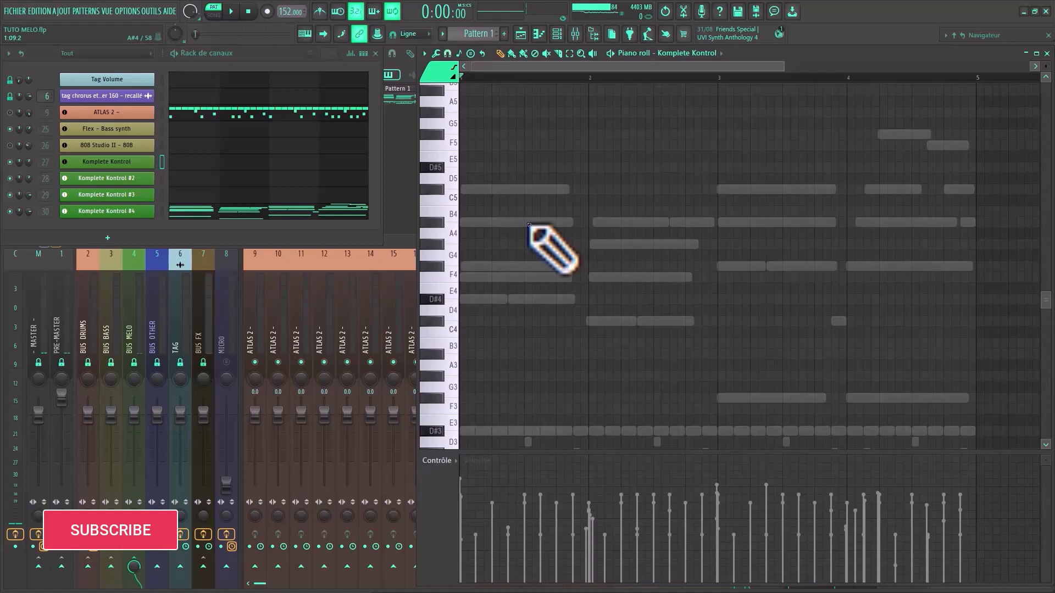
key("ctrl+v")
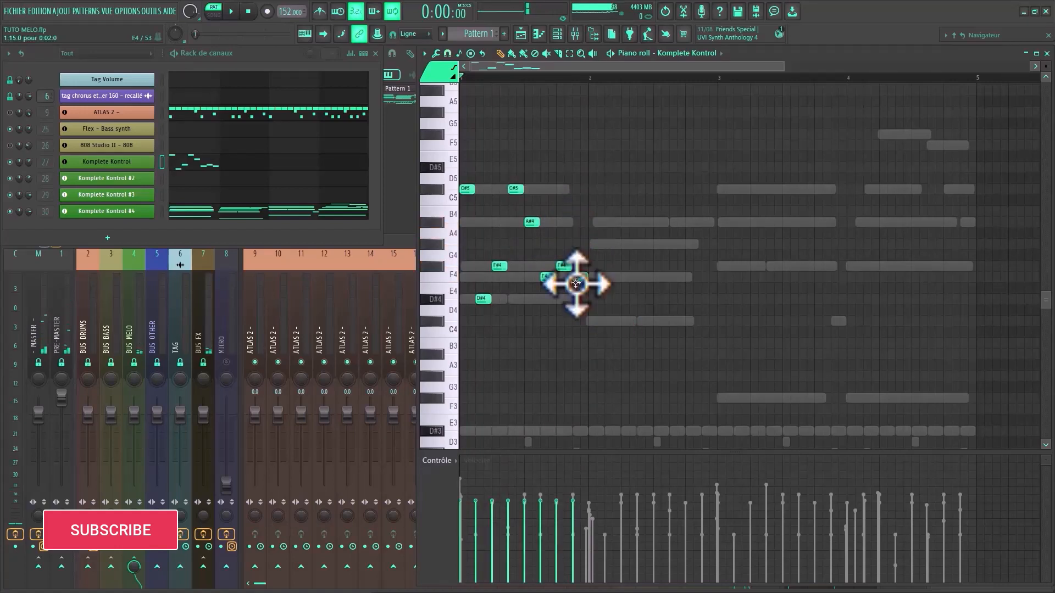
key("space")
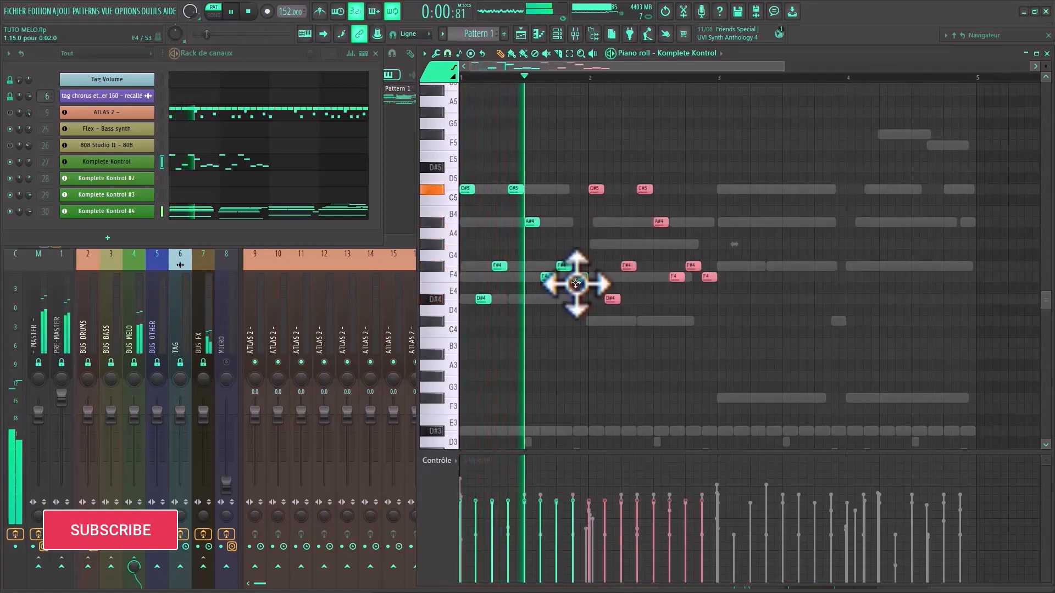
scroll(574, 294, "down", 2)
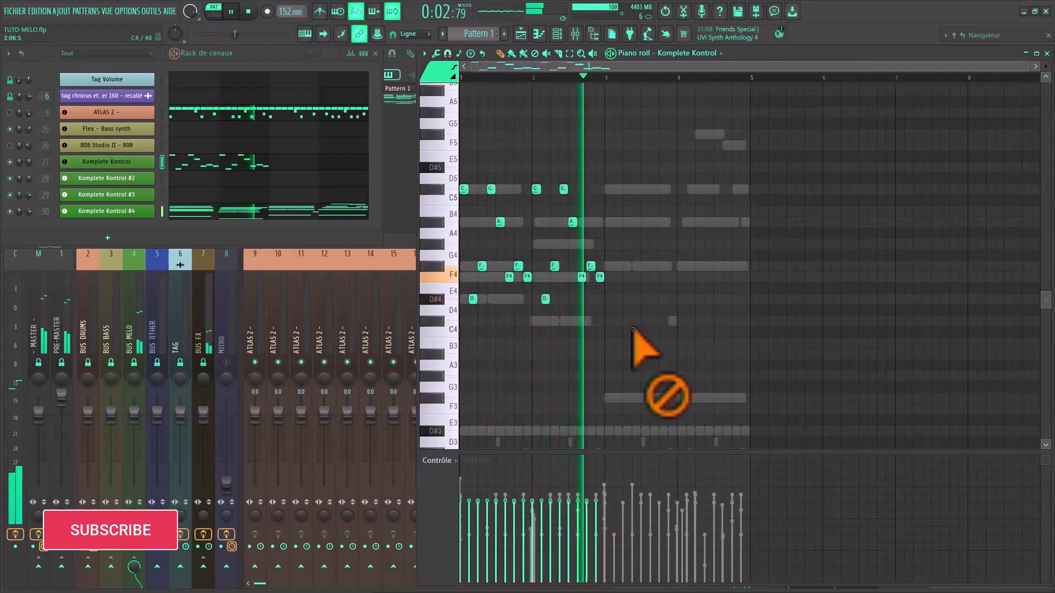
key("space")
- Select the copied melody notes in bar 2 and lower them two semitones, so the D#4 lands on C#4
left_click_drag(648, 336, 534, 167)
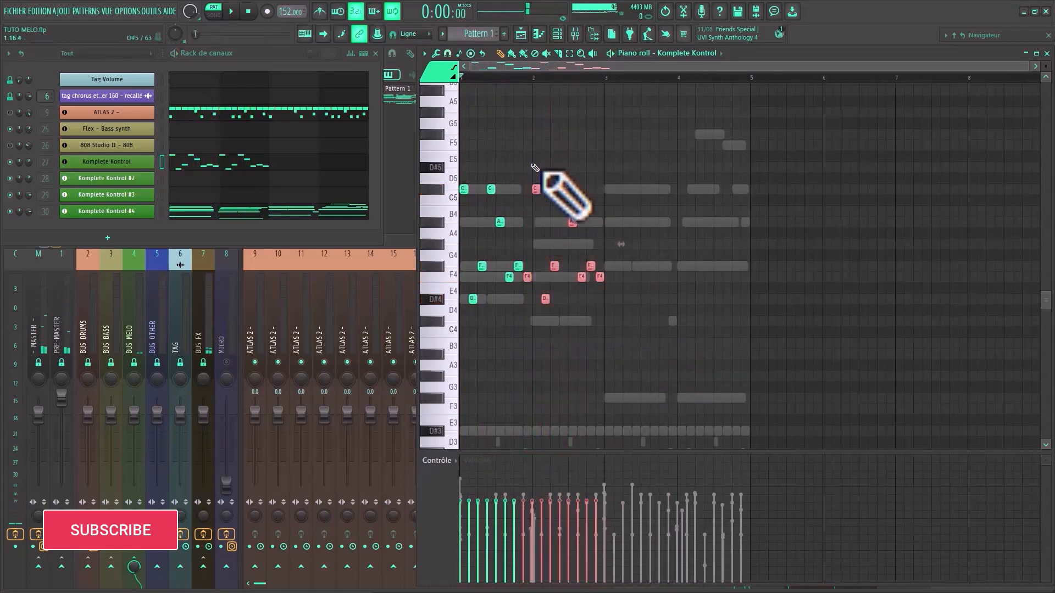
left_click(616, 300, "ctrl")
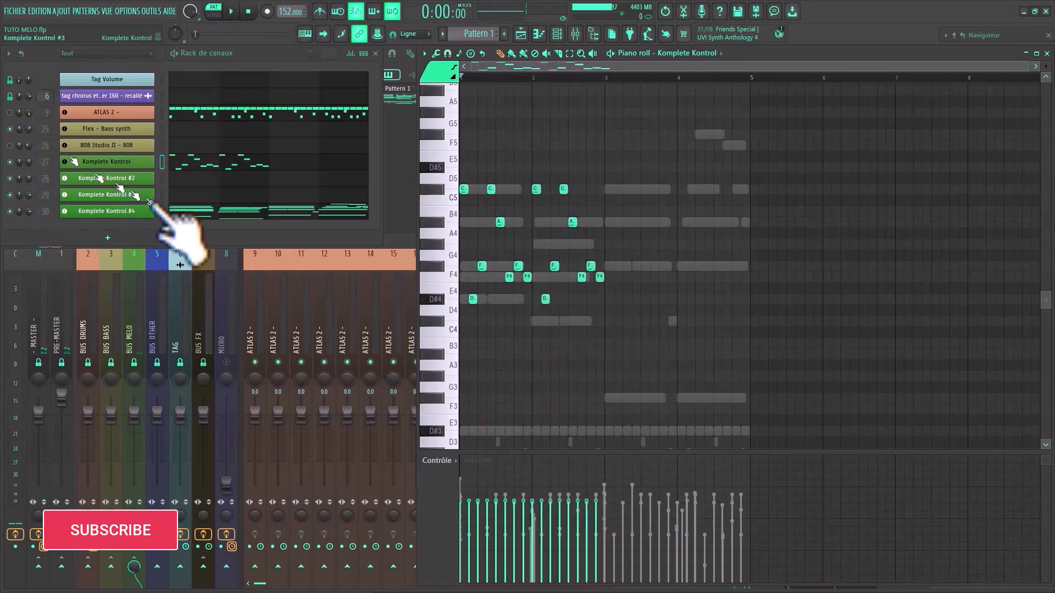
left_click_drag(636, 305, 535, 166)
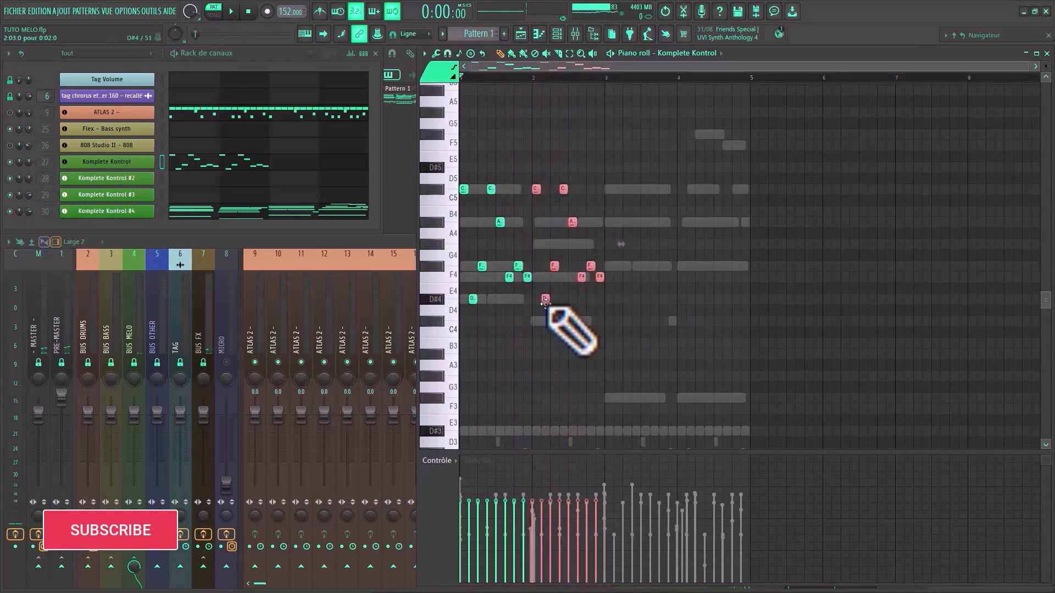
left_click_drag(542, 314, 546, 325)
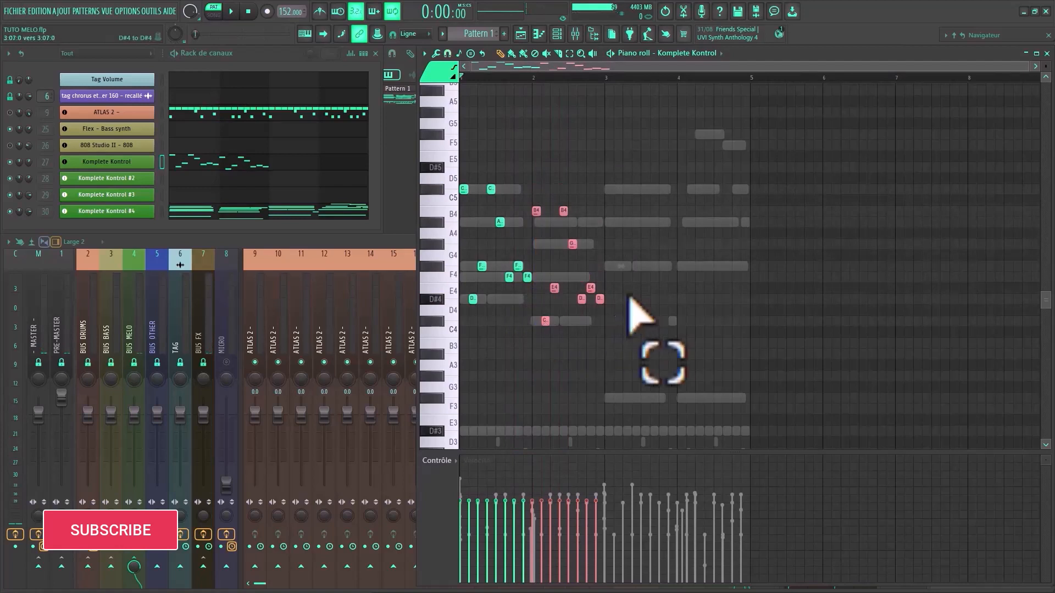
- Raise the E4 and D#4 melody notes in bar 2 by one semitone and lower its two B4 notes to A#4
left_click_drag(632, 304, 540, 278)
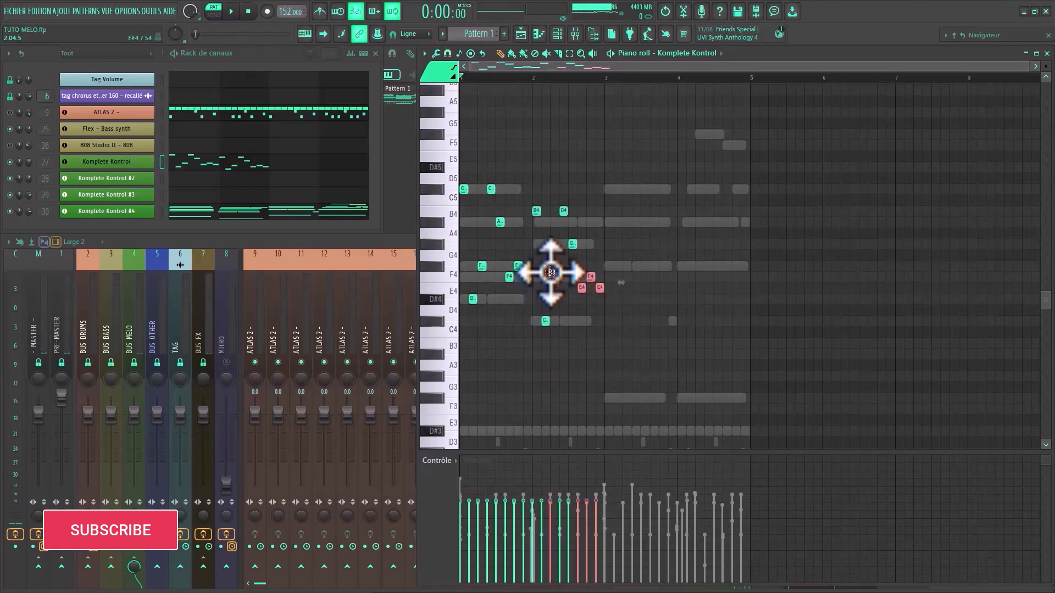
left_click_drag(578, 217, 532, 201)
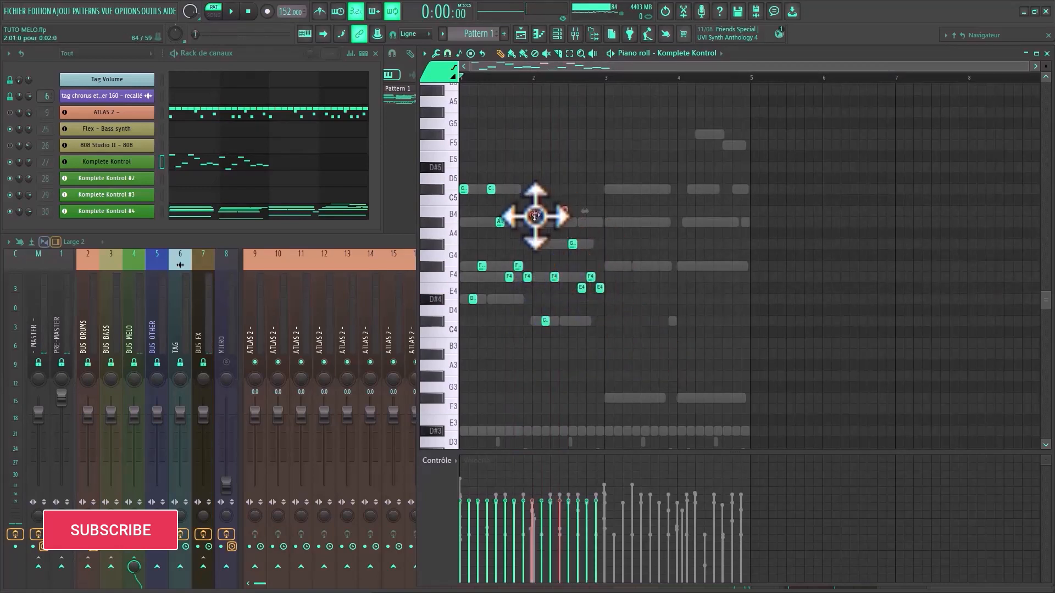
key("space")
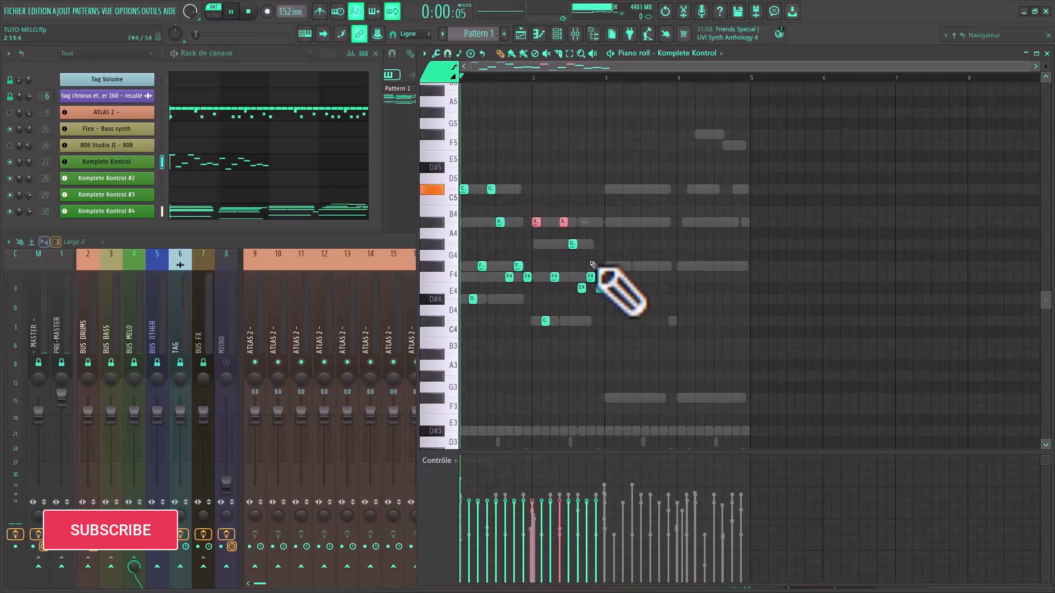
- Change the two E4 notes in bar 2's melody to F#4 and C#4, checking the result with playback
left_click(594, 266, "ctrl")
left_click_drag(577, 290, 603, 296)
key("space")
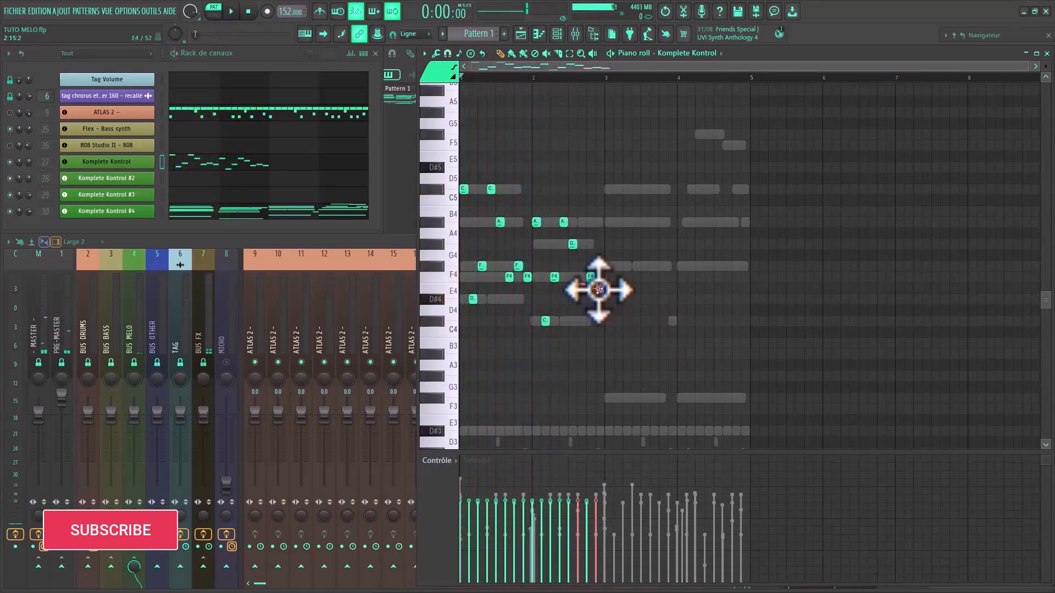
key("space")
left_click(603, 310, "ctrl")
left_click_drag(599, 302, 598, 327)
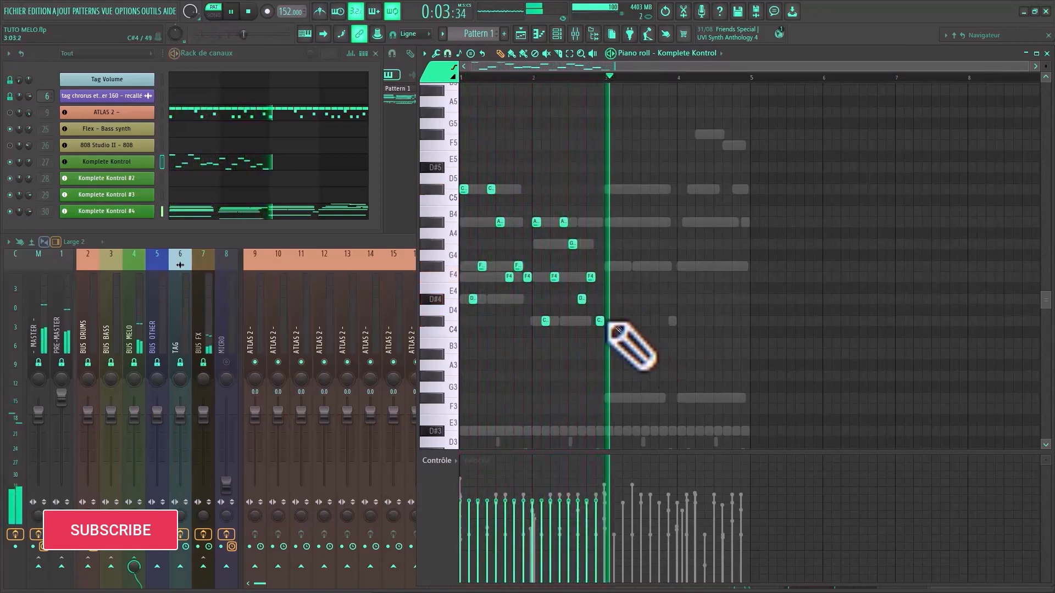
key("space")
left_click_drag(583, 295, 582, 265)
- Copy the two-bar melody into bars 3 and 4, and raise the bar 3 notes by three semitones
left_click_drag(672, 370, 318, 153)
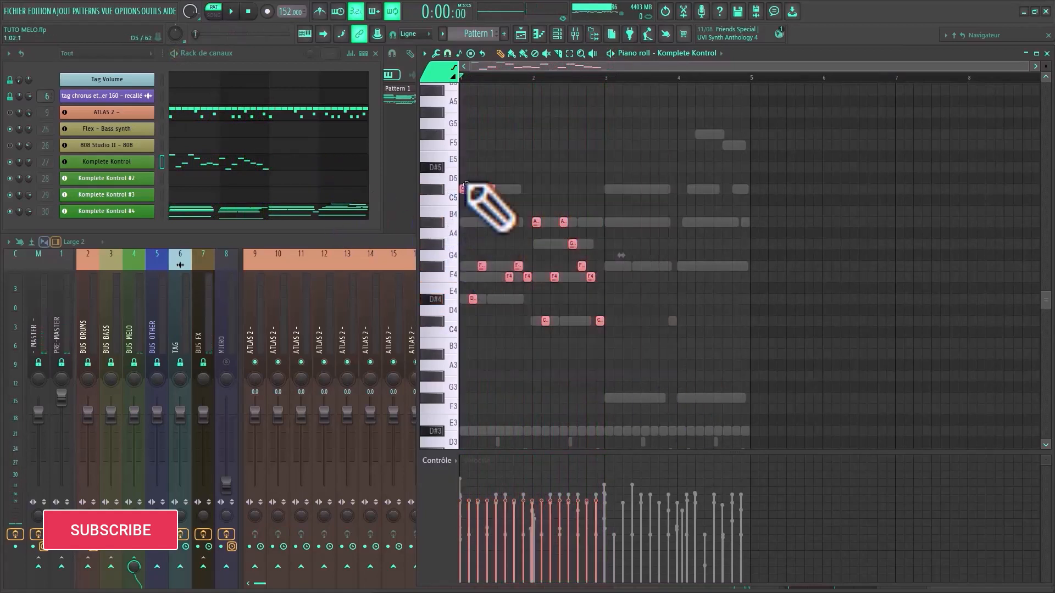
left_click_drag(465, 191, 615, 198)
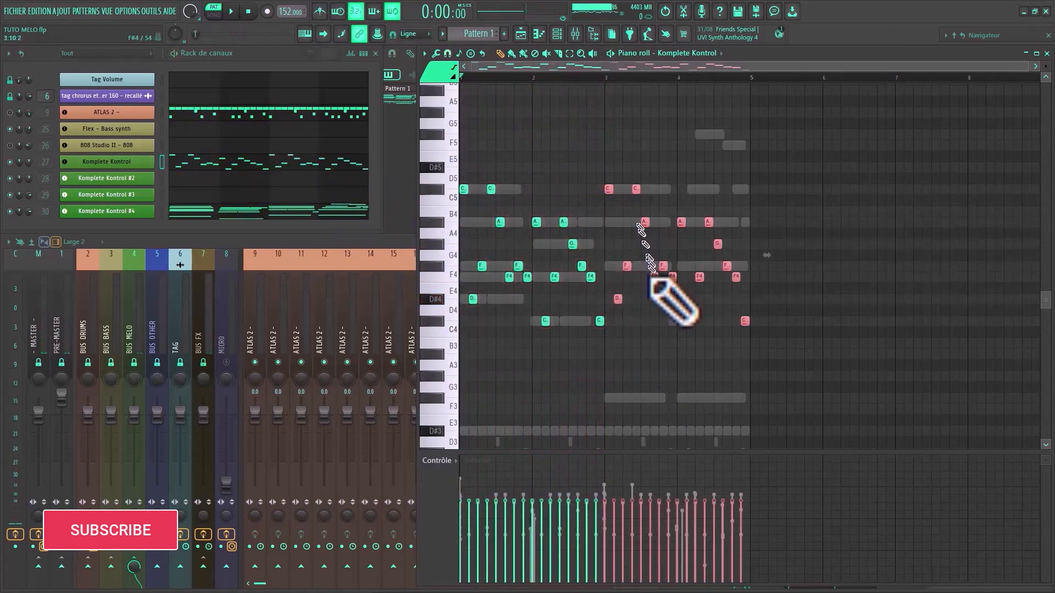
left_click_drag(686, 360, 608, 142)
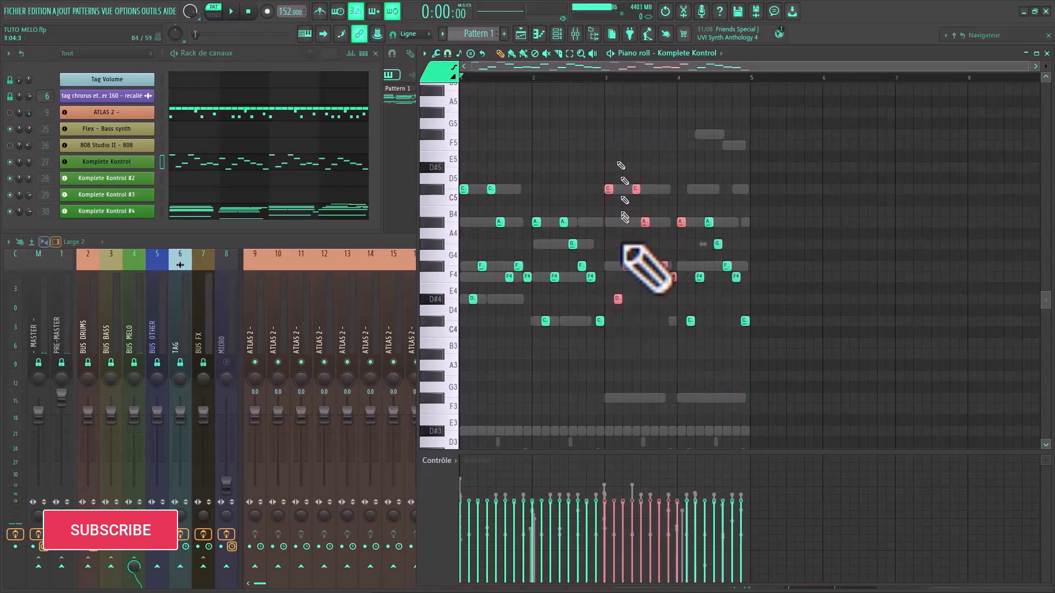
mouse_move(617, 302)
left_mouse_down()
mouse_move(617, 264)
mouse_move(675, 248)
mouse_move(630, 213)
left_mouse_up()
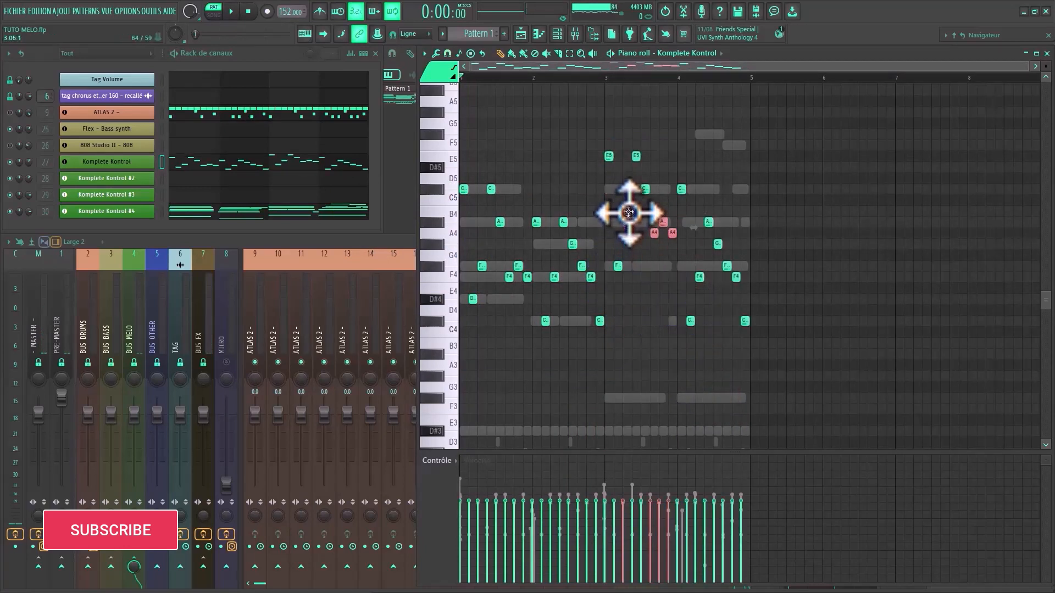
- Retune bar 3's melody to A#4, F#4, A#4, C#5, A#4, G#4, C#5, F#4 and bar 4's to A#4, F#4, A#4, C#5, A#4, G#4, F#4, F4
left_click_drag(600, 147, 654, 161)
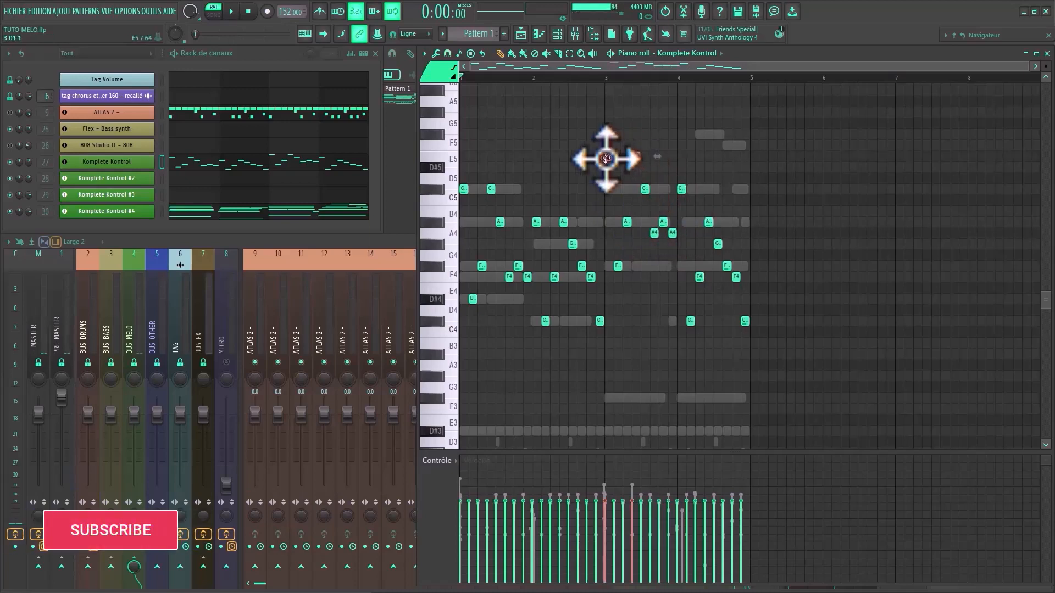
key("ctrl+Down")
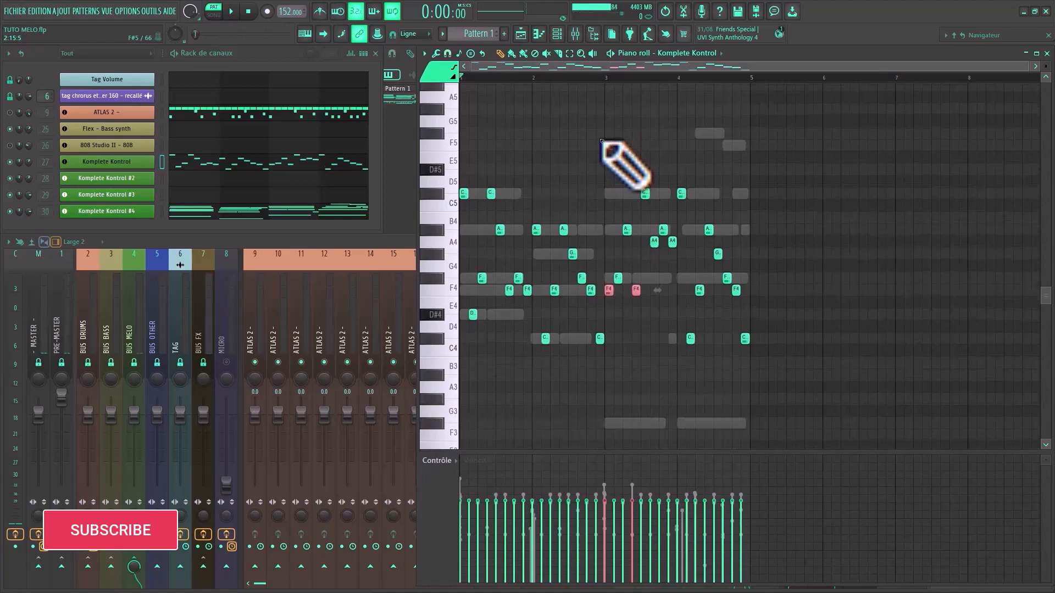
scroll(603, 142, "up", 1)
key("space")
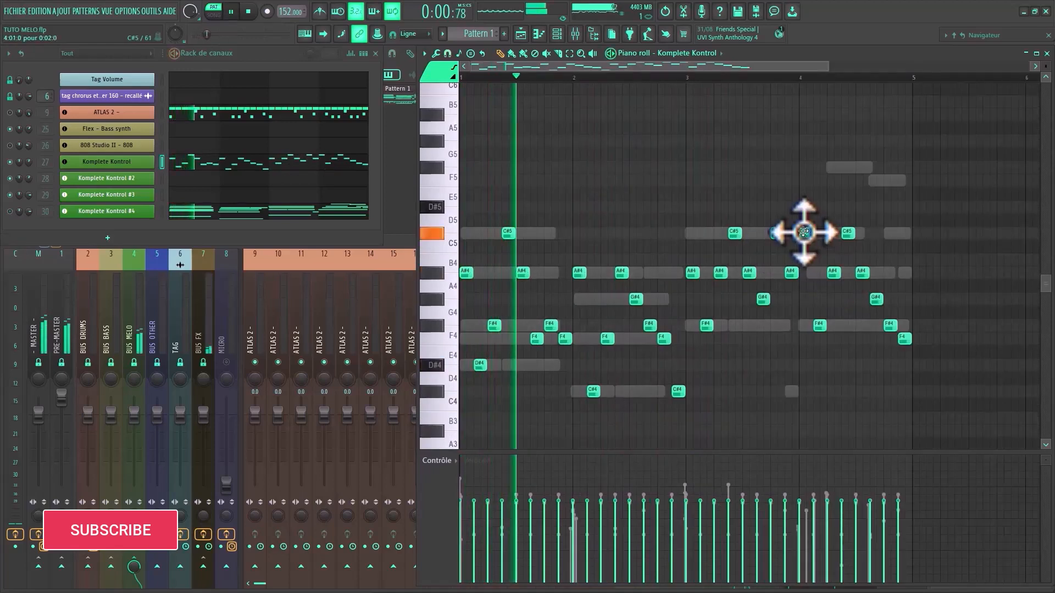
left_click_drag(787, 275, 783, 331)
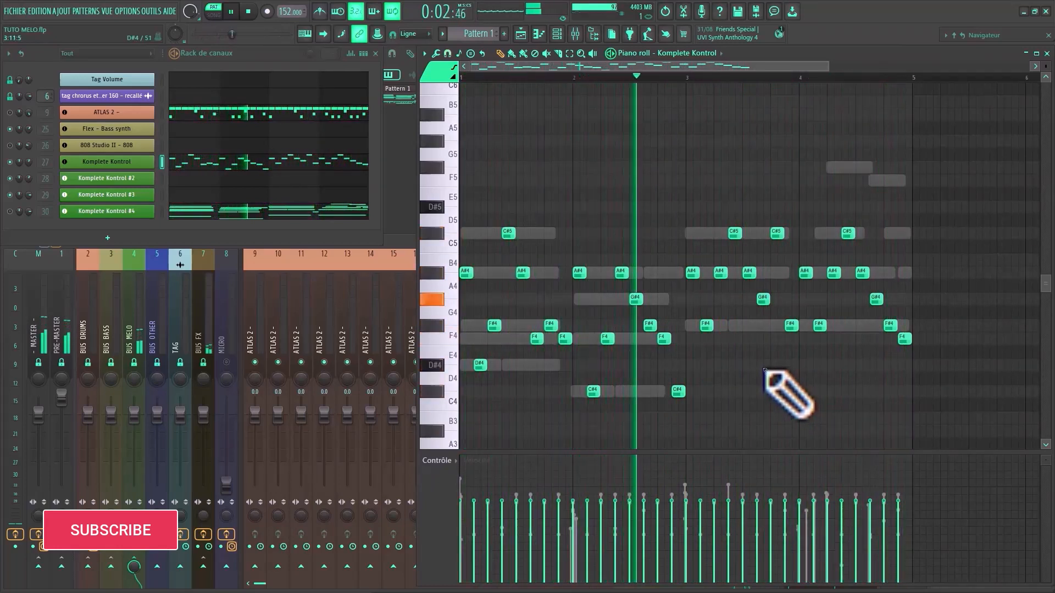
- Raise the whole melody one octave during playback and add sustained one-bar notes D#4, C#4, F#4 and F#4 beneath it
scroll(765, 369, "down", 2)
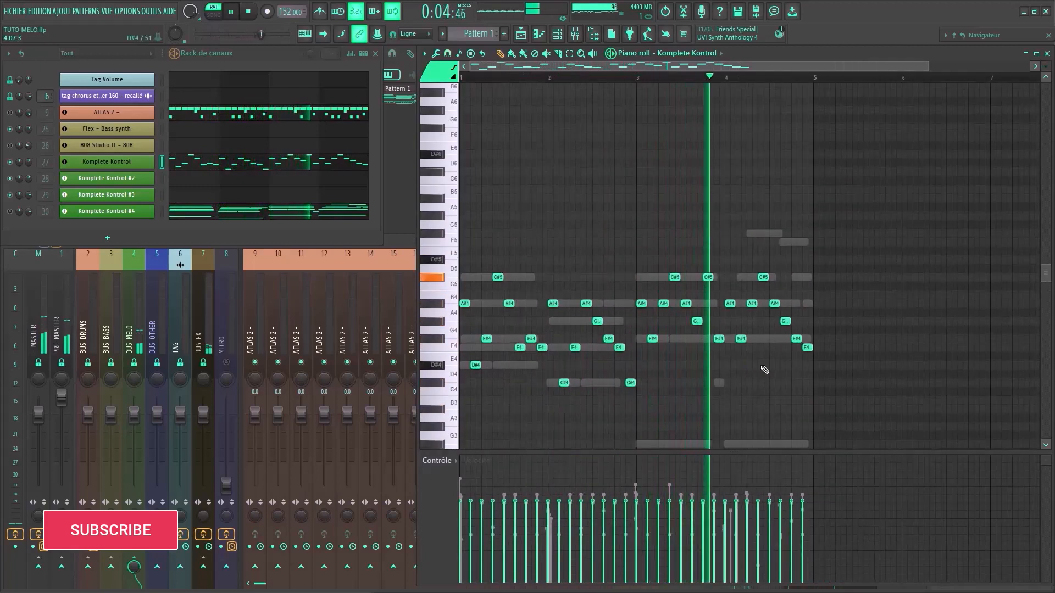
scroll(764, 369, "down", 2)
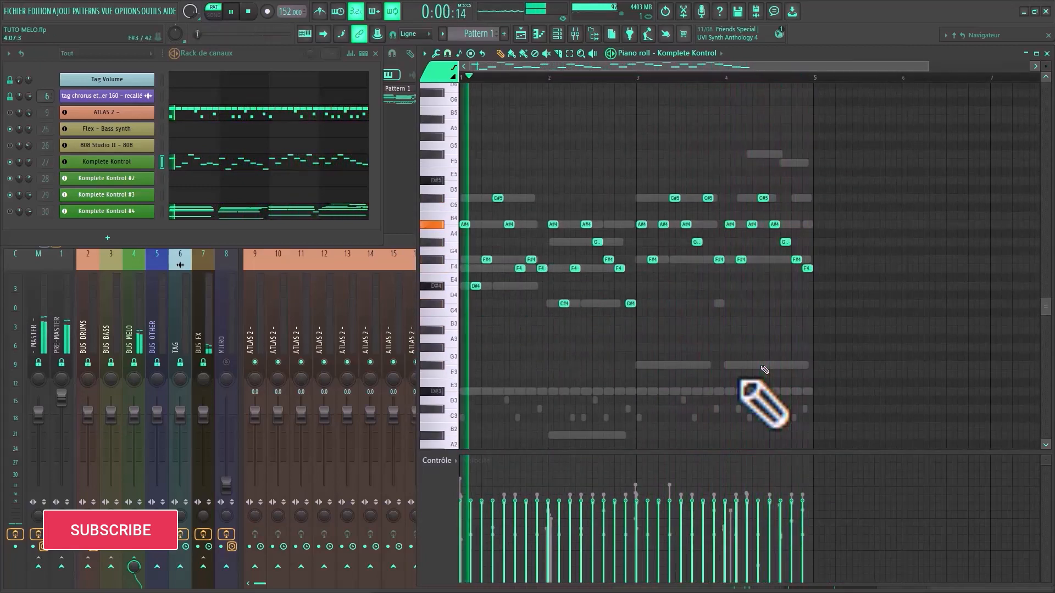
scroll(631, 377, "down", 3)
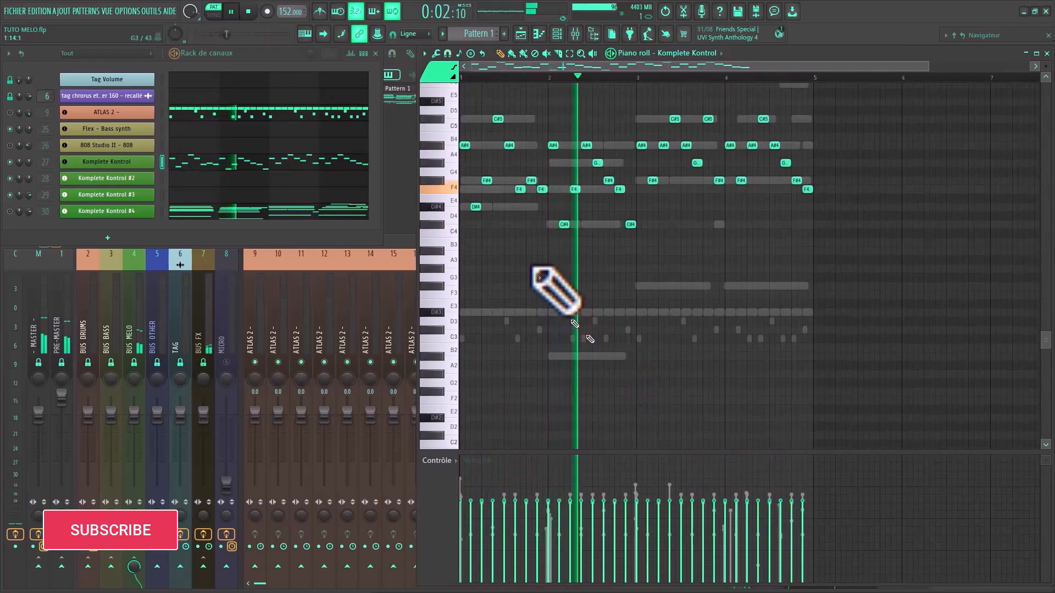
scroll(534, 258, "up", 3)
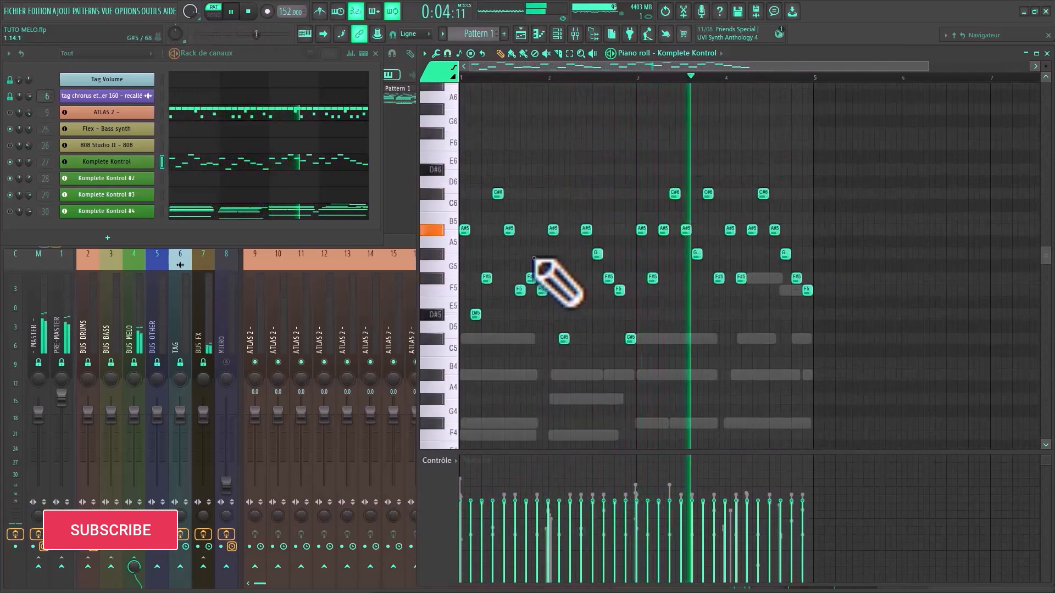
scroll(534, 258, "down", 1)
scroll(536, 260, "down", 5)
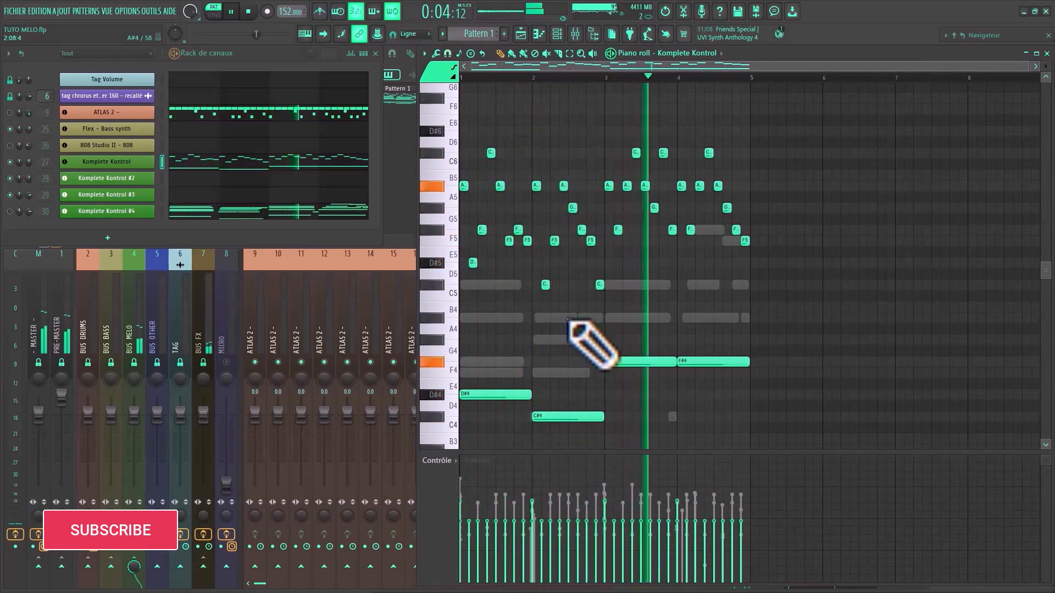
- Add short B6 and A#6 notes in bar 1, followed by a longer B6 trimmed to the end of the bar
scroll(570, 321, "up", 3)
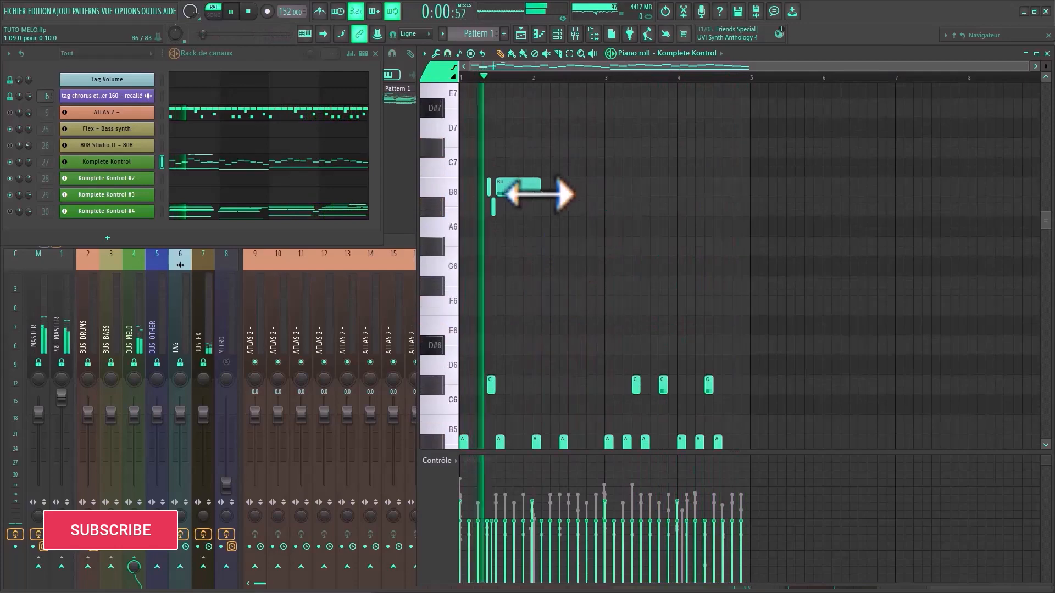
left_click_drag(538, 193, 531, 194)
key("space")
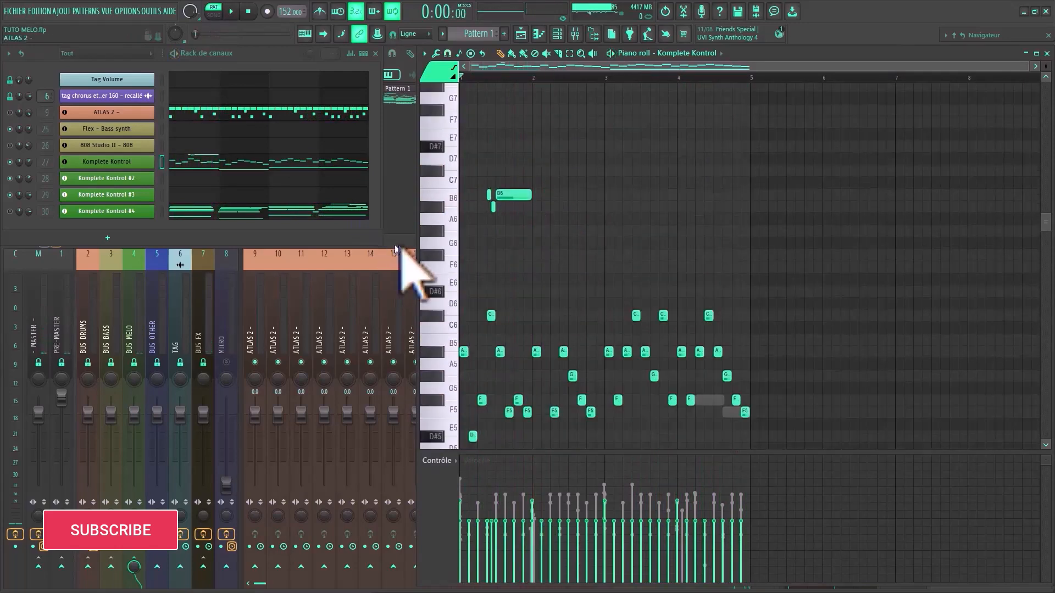
- Enable HalfTime on the Komplete Kontrol mixer track, check its settings and audition it with playback
left_click(395, 250)
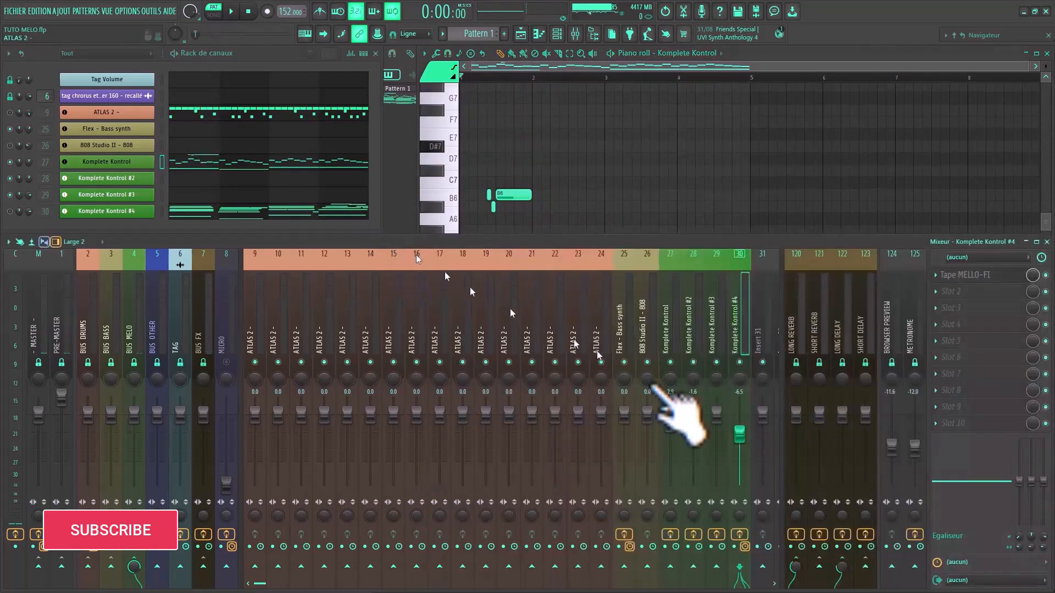
left_click(668, 352)
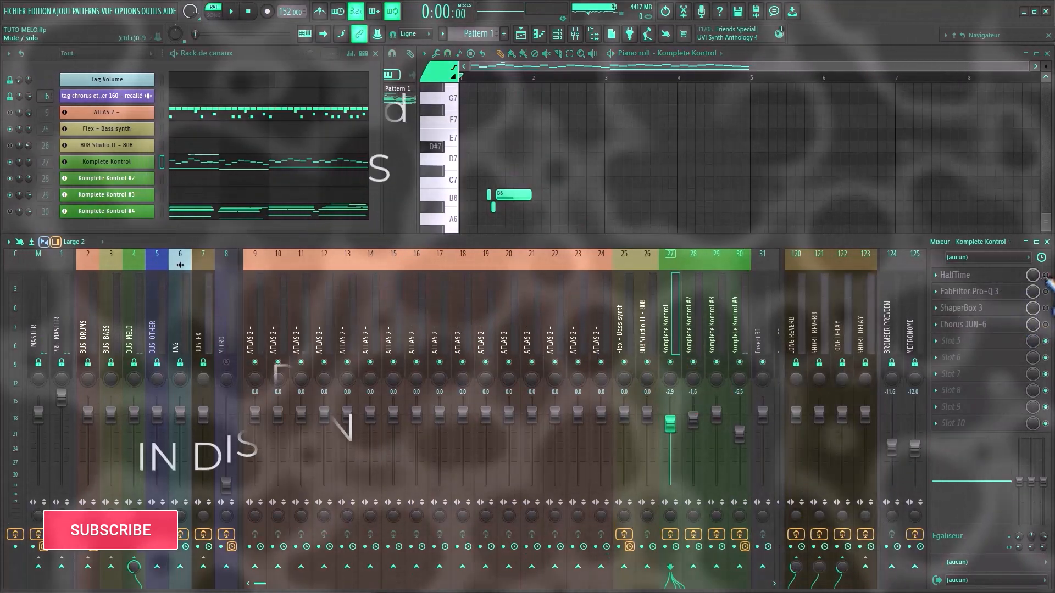
key("space")
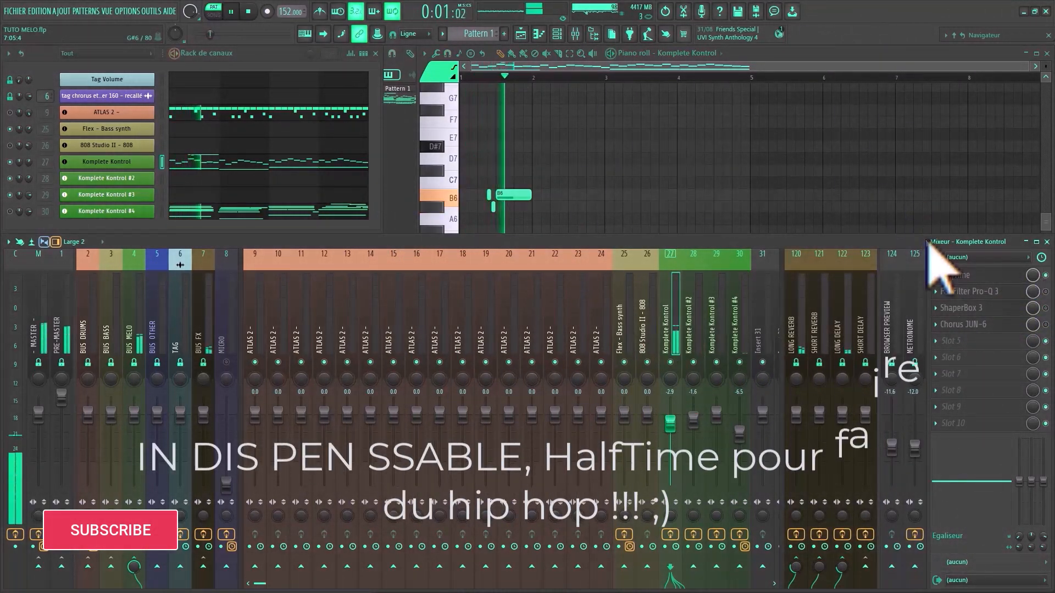
left_click(959, 275)
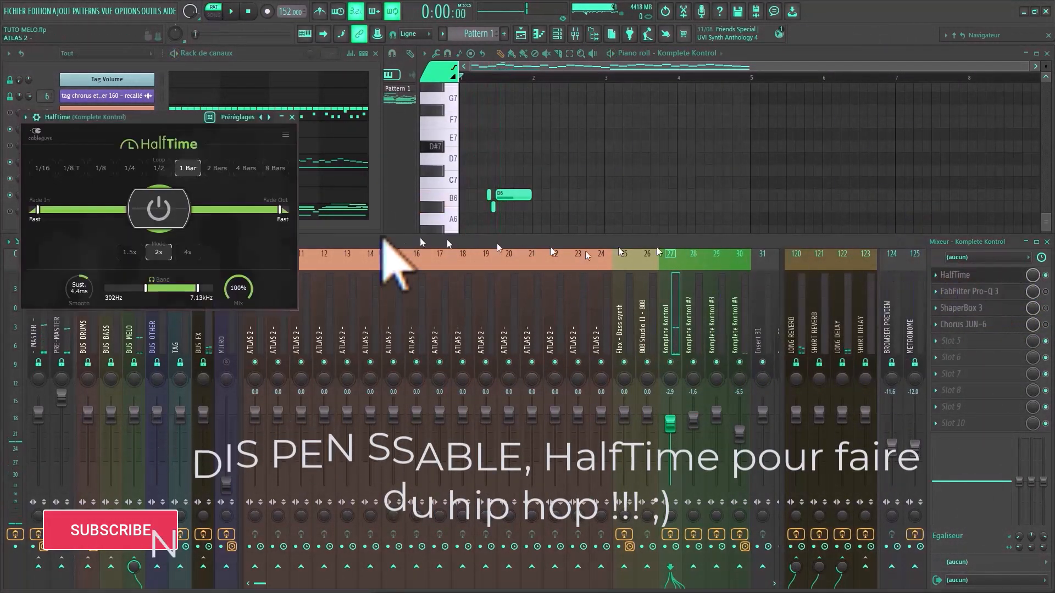
left_click(292, 115)
key("space")
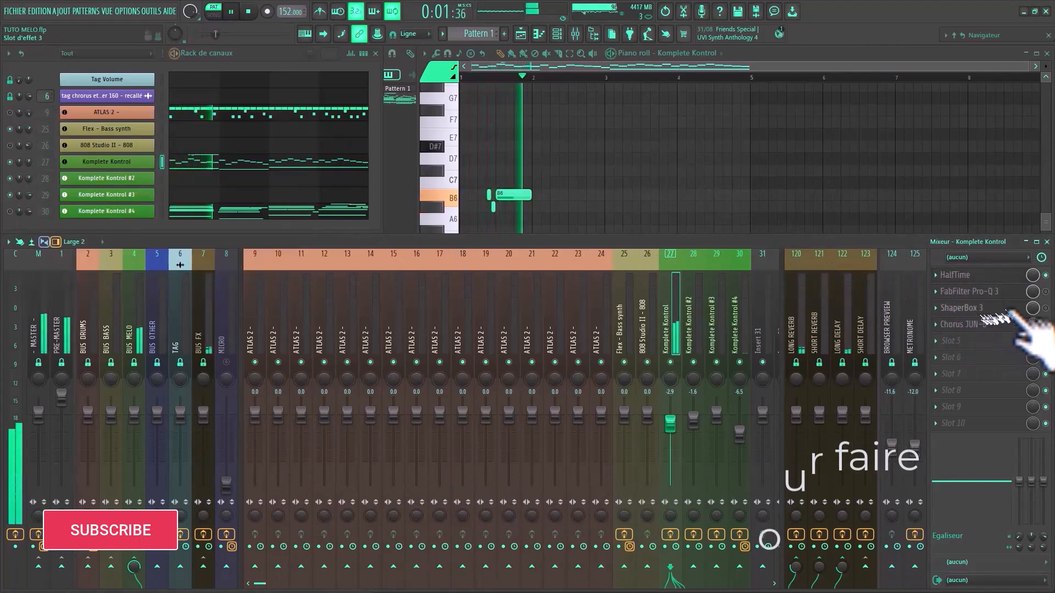
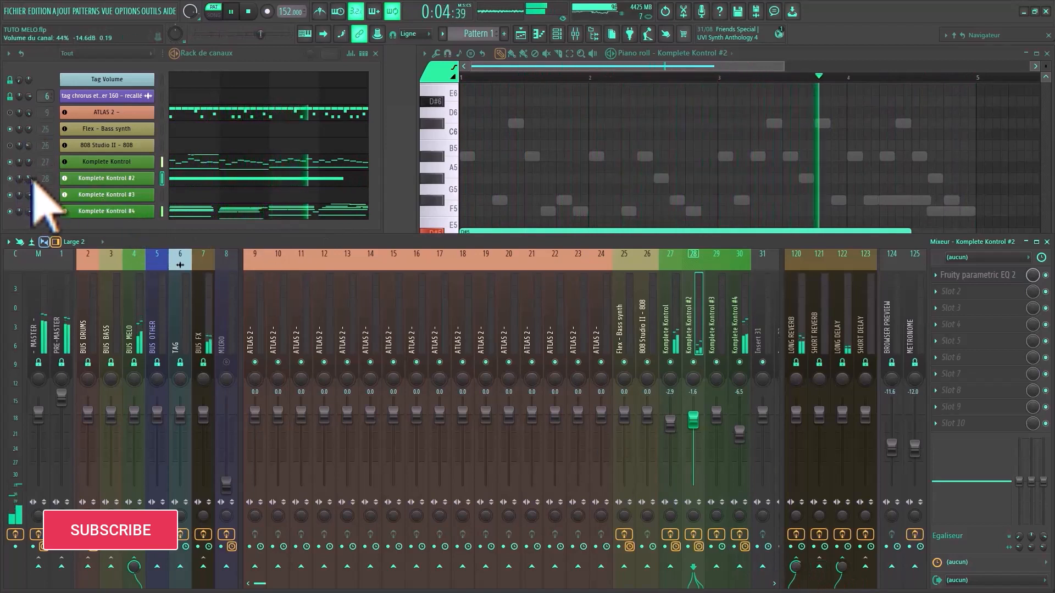
- In Komplete Kontrol #3, enter a D#6 note in bar 1 plus A#7 and F#7 in bar 2, extending the F#7 to the bar's end
left_click(187, 196)
key("space")
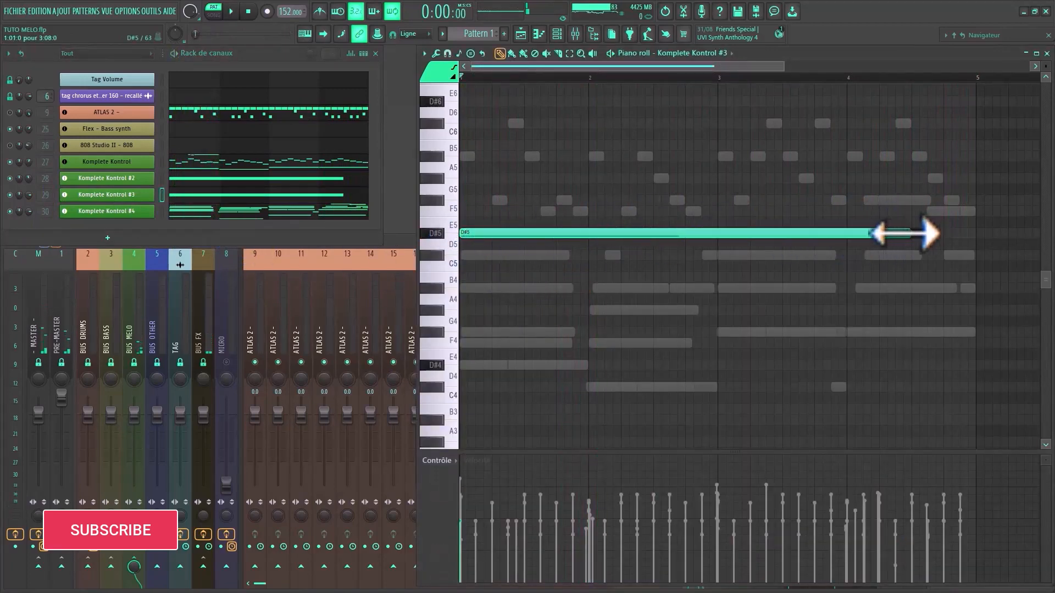
key("space")
scroll(715, 253, "up", 5)
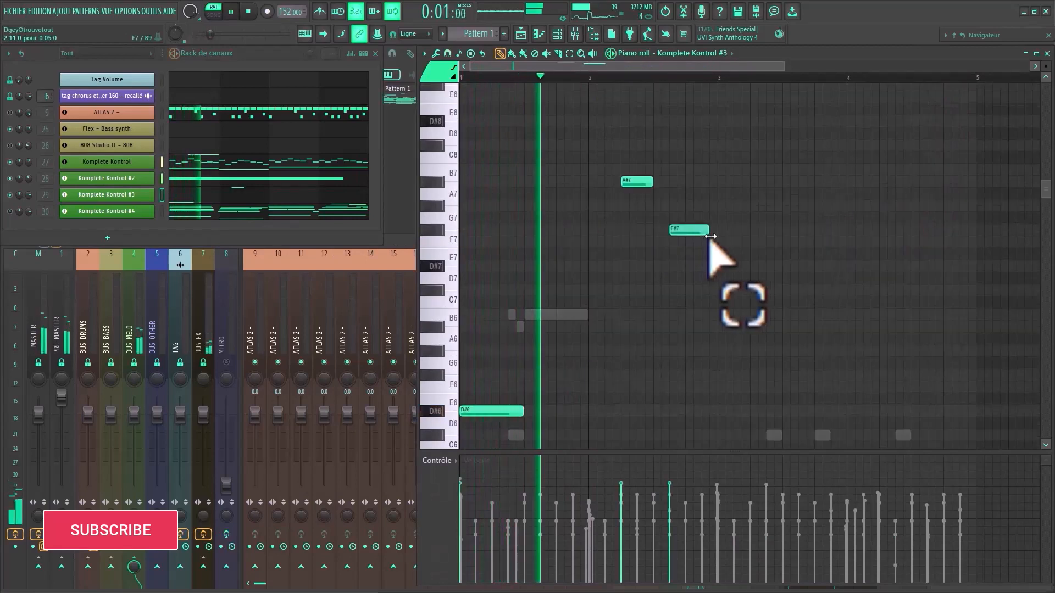
left_click_drag(710, 239, 718, 239)
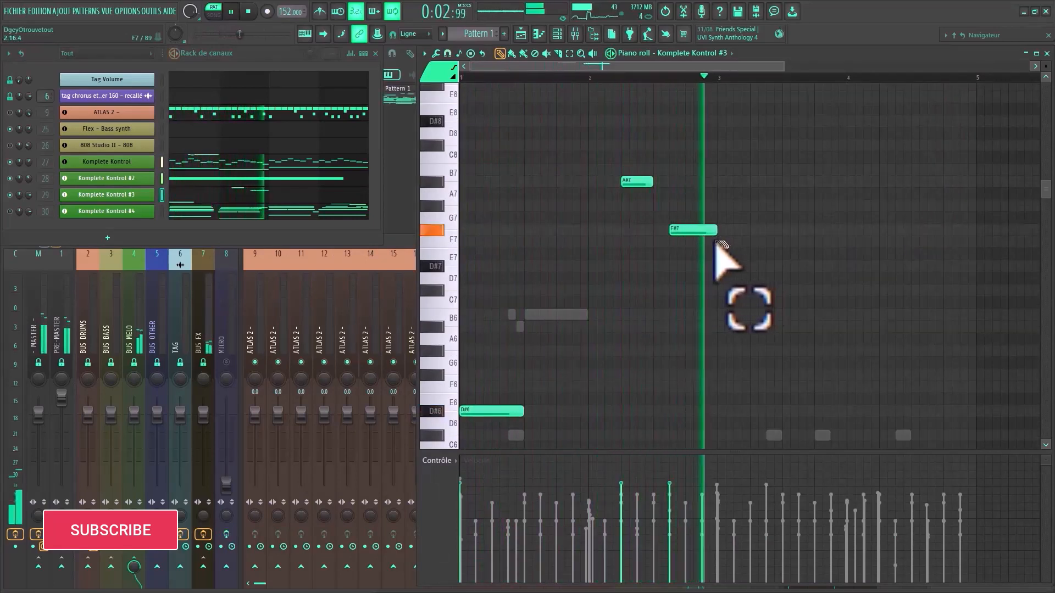
- Try adding a C#6 note in bar 3 of Komplete Kontrol #2 during playback, and delete it
scroll(707, 253, "down", 4)
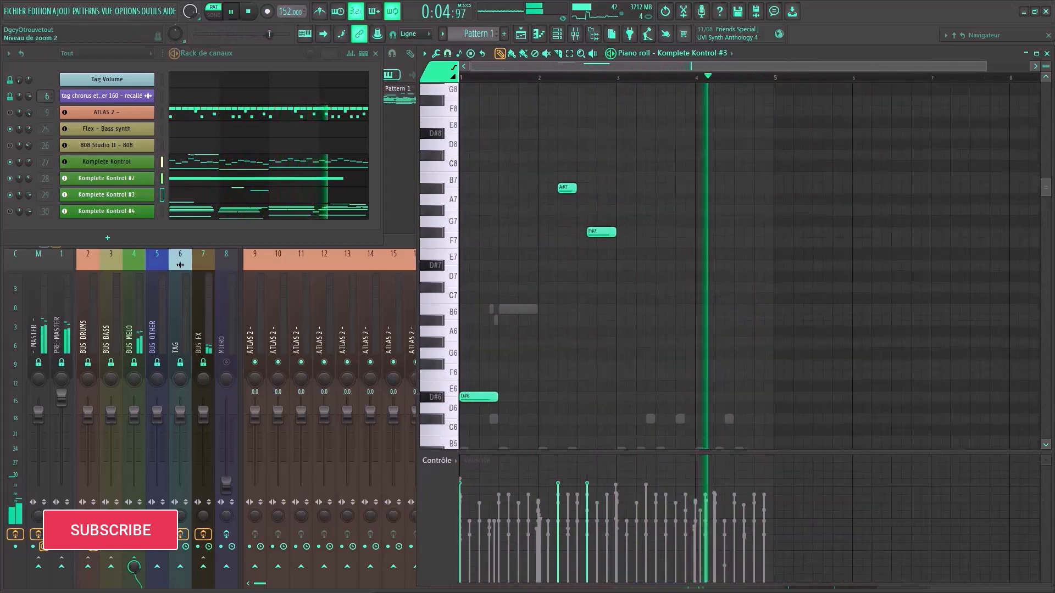
left_click(258, 179)
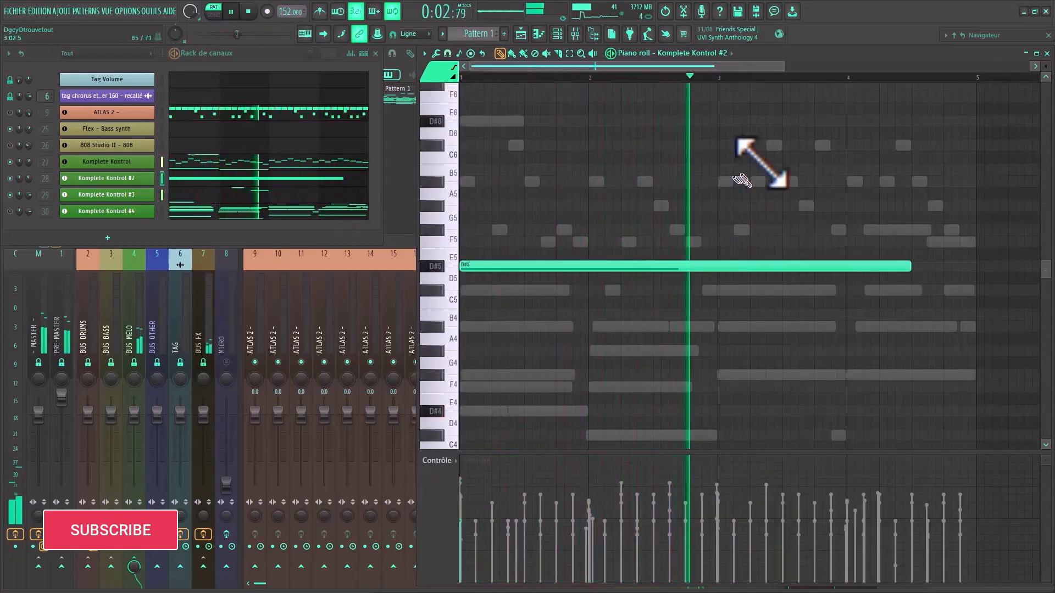
left_click(779, 146)
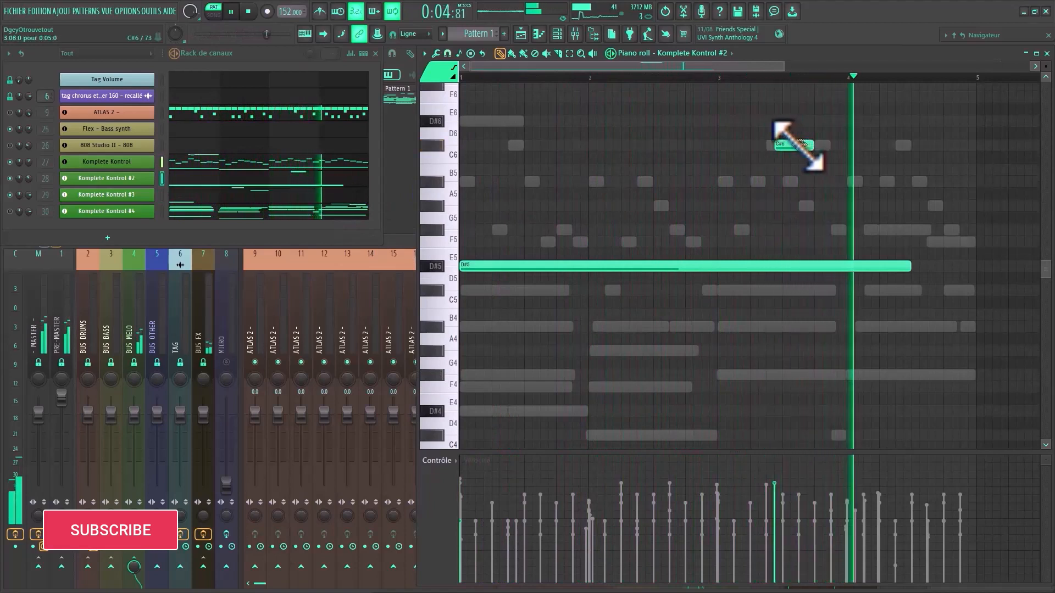
right_click(783, 147)
key("space")
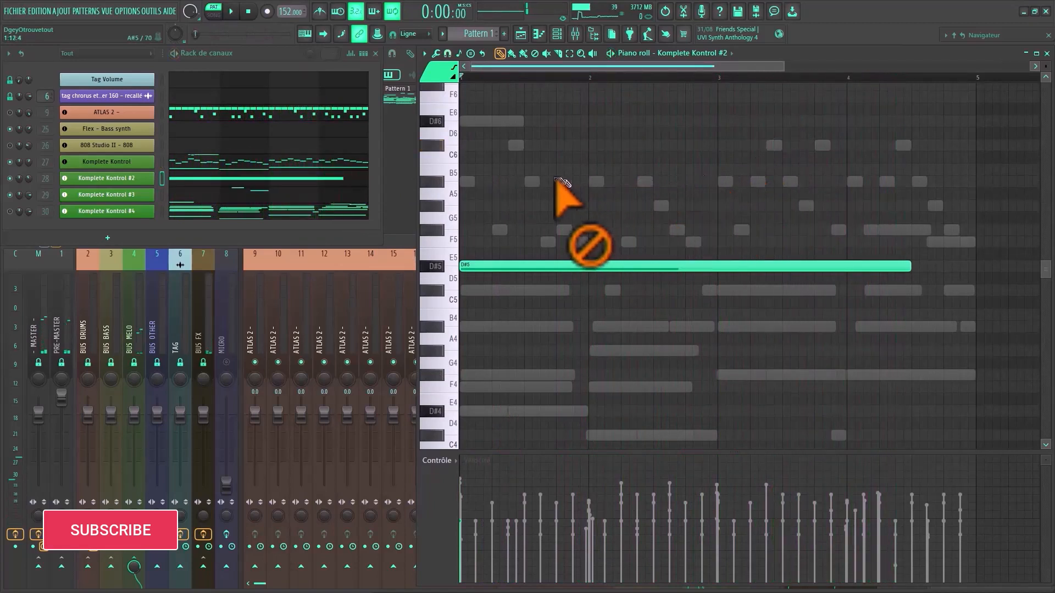
- Mute the Komplete Kontrol and Komplete Kontrol #4 channels and play back the notes of Komplete Kontrol #2 and #3
left_click(259, 197)
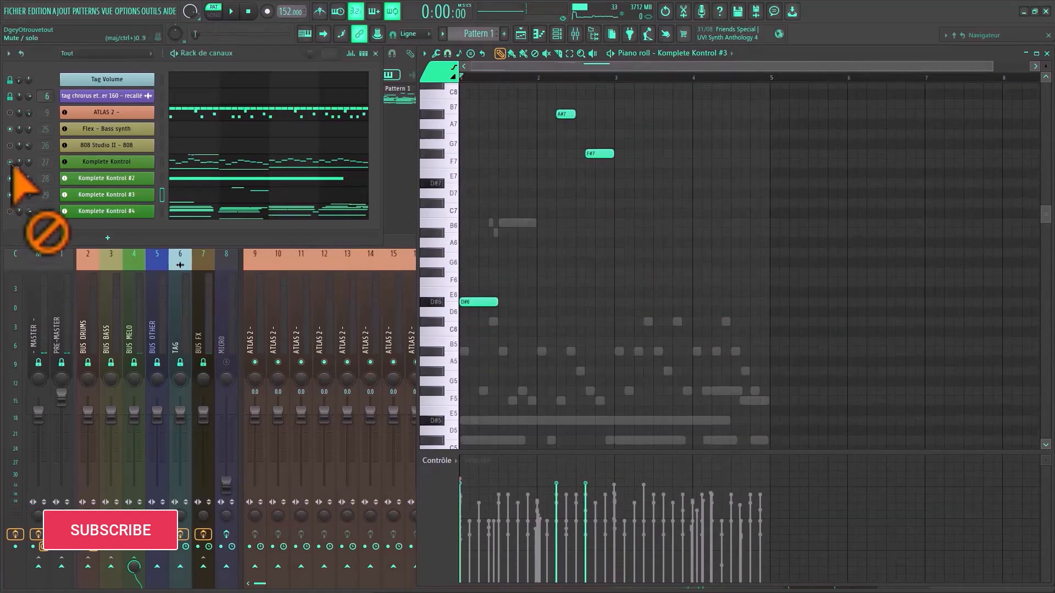
key("space")
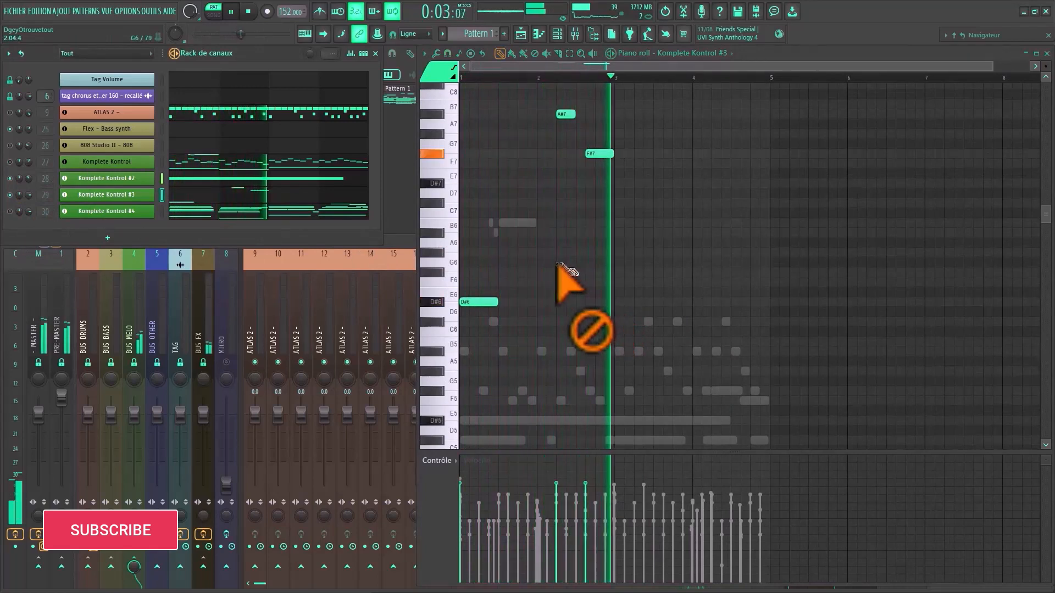
left_click(183, 178)
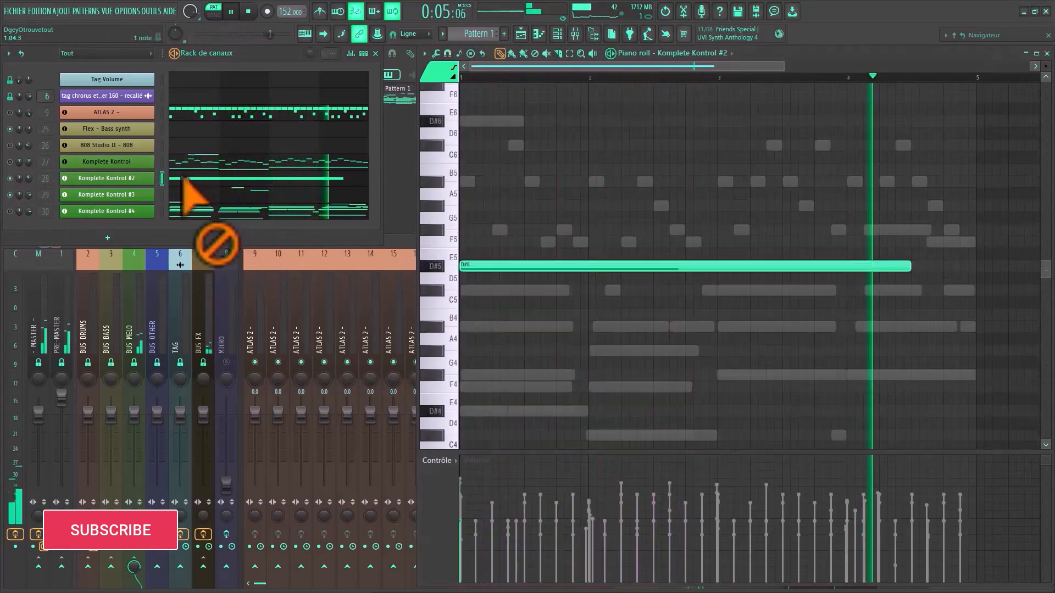
left_click(242, 193)
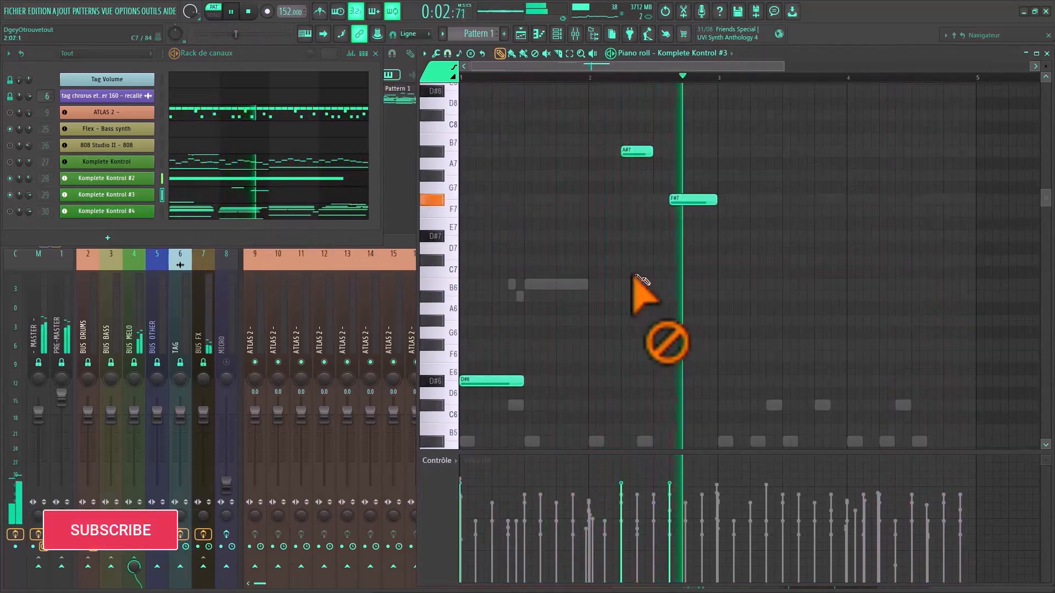
key("space")
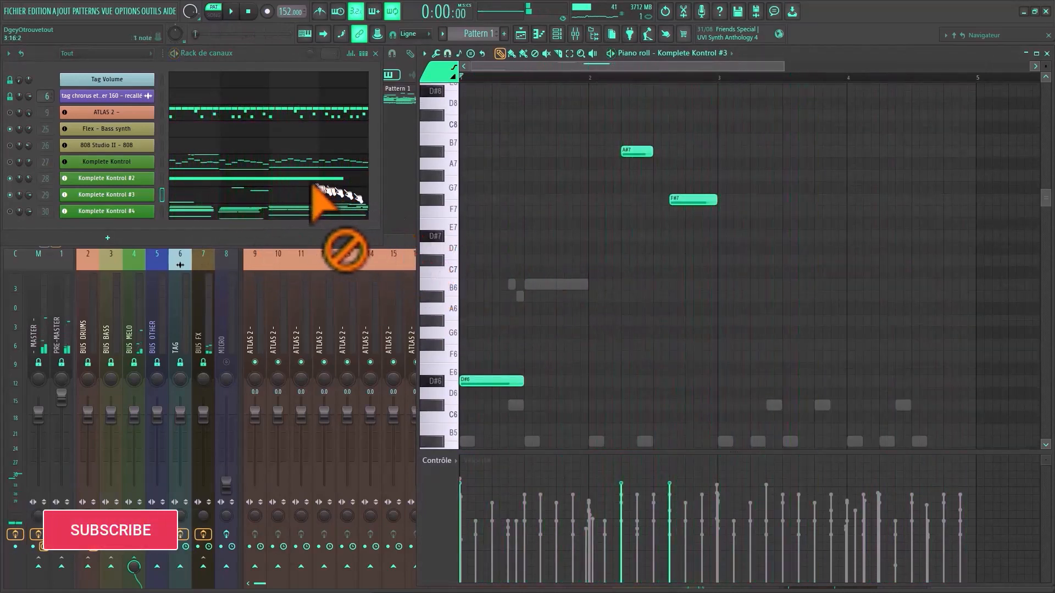
- Try adding a G#7 note near the end of bar 3 in Komplete Kontrol #3, and delete it
left_click(291, 178)
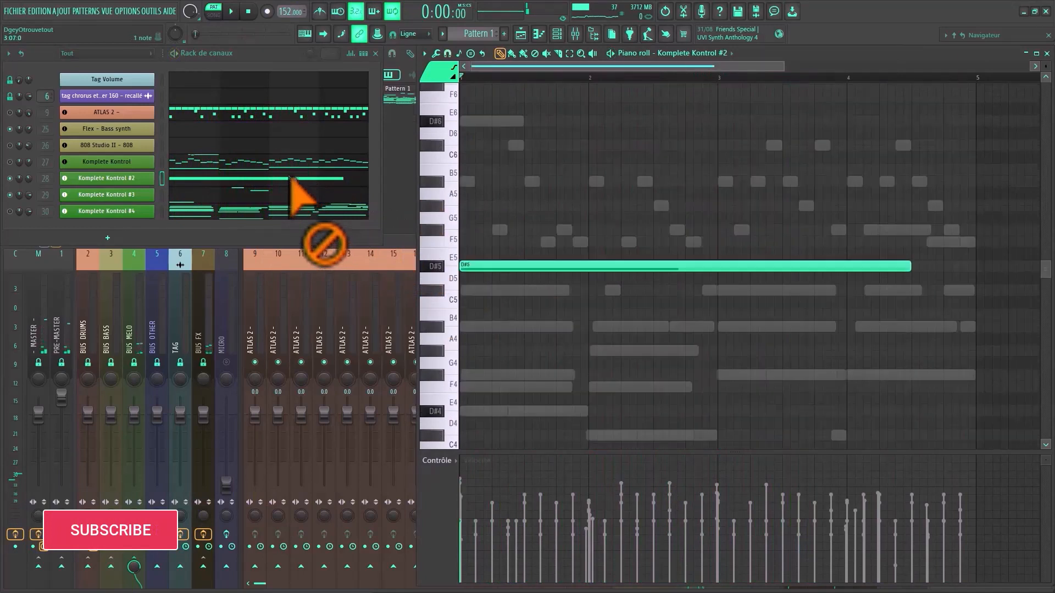
left_click(240, 196)
scroll(611, 190, "down", 2)
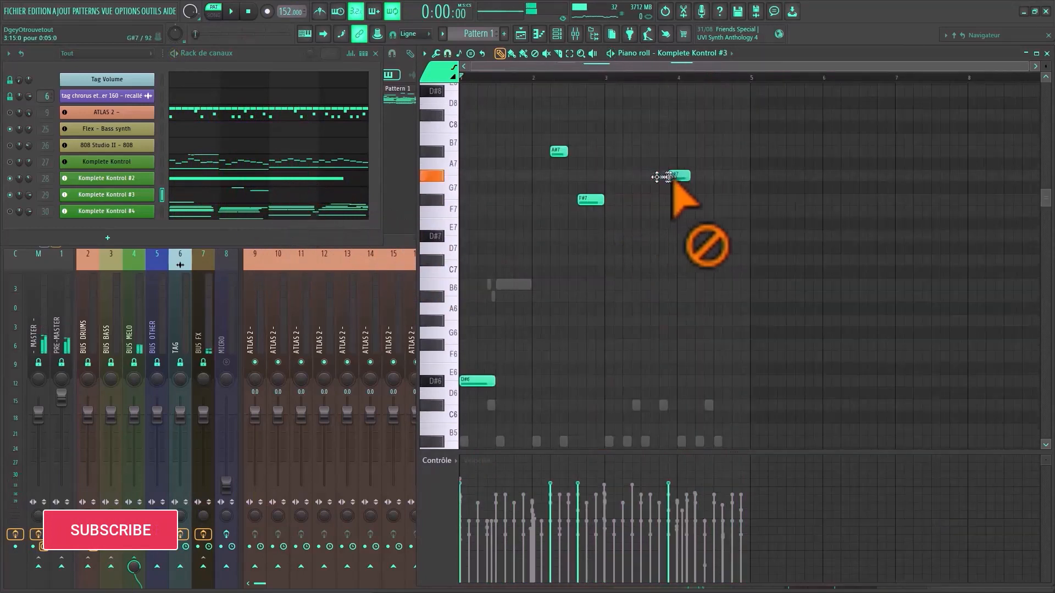
right_click(683, 179)
right_click(723, 147)
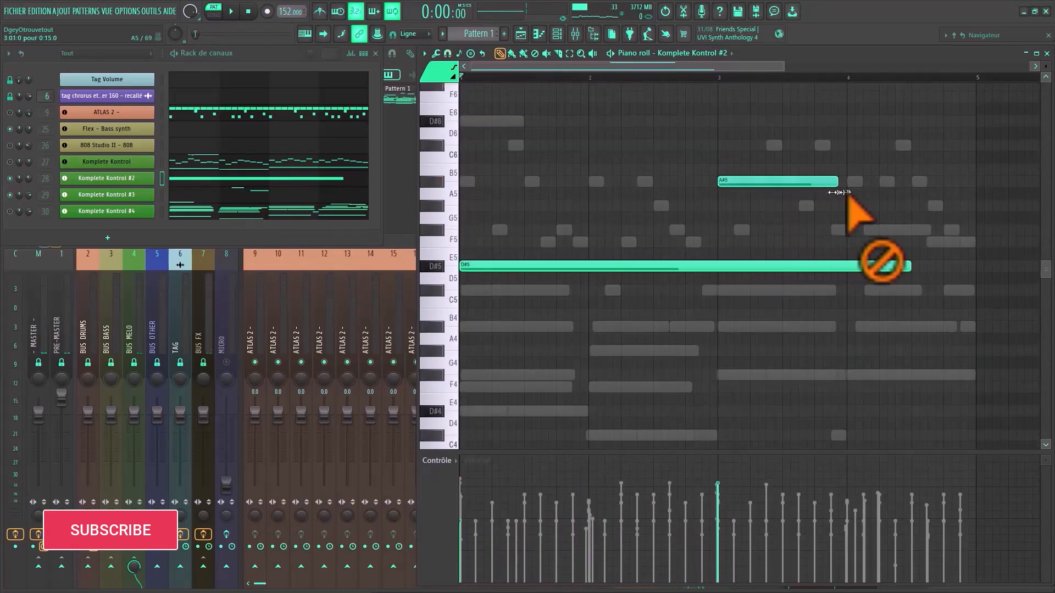
- In Komplete Kontrol #2, stretch the A#5 note starting at bar 3 slightly into bar 4 and play it back
key("space")
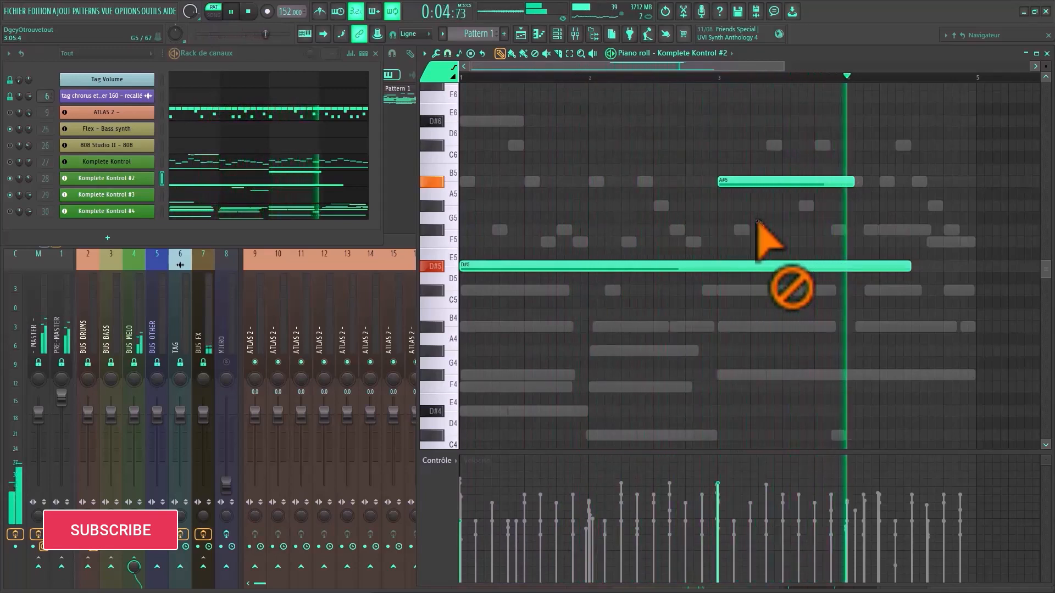
scroll(765, 235, "down", 2)
key("space")
scroll(789, 202, "up", 3)
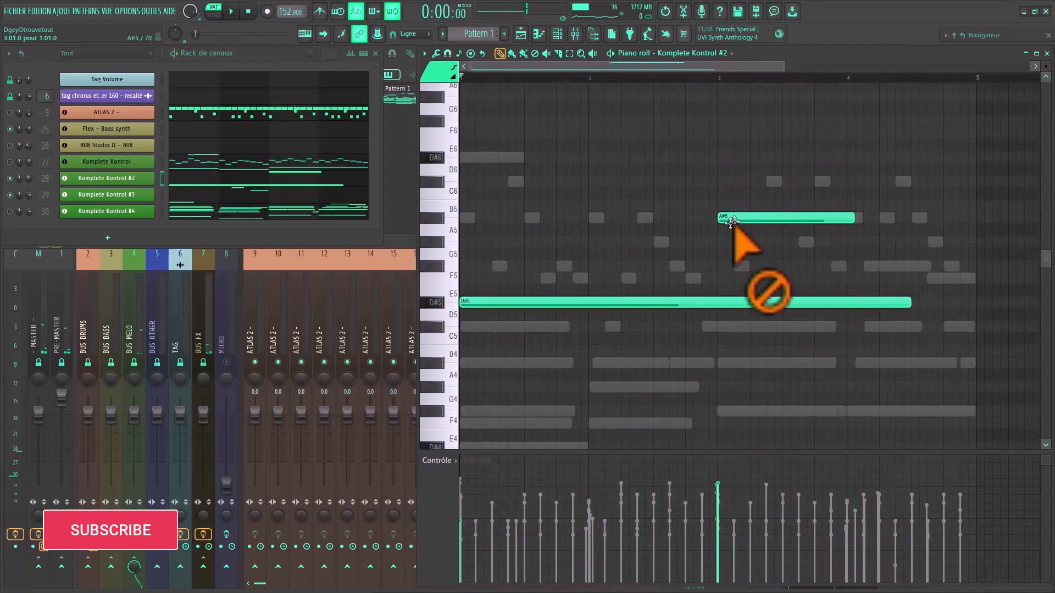
- Compare the accent notes of Komplete Kontrol #3 with the long notes of Komplete Kontrol #2 in the piano roll
left_click(261, 197)
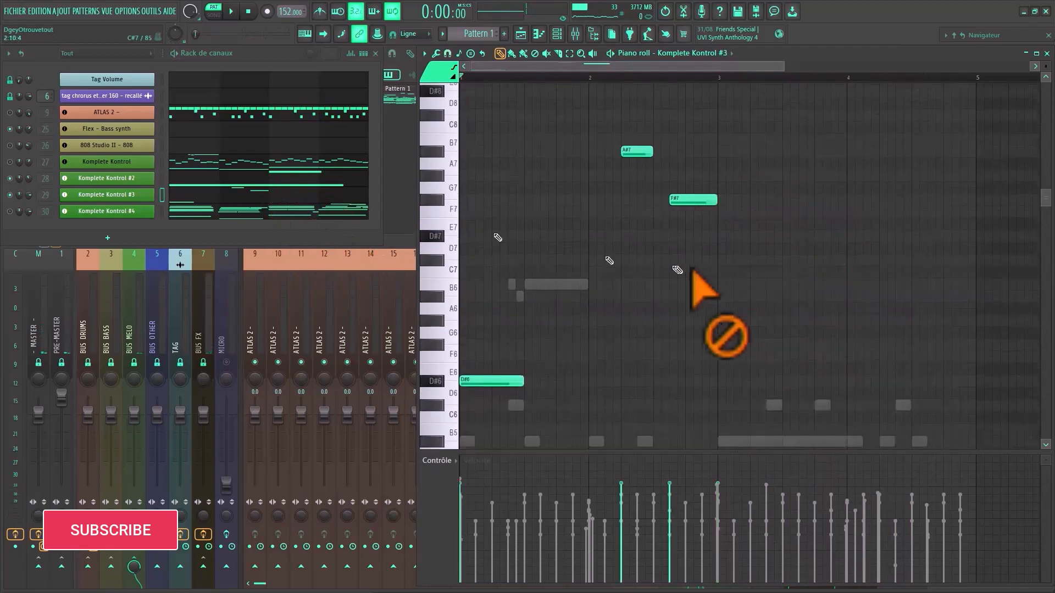
left_click(297, 173)
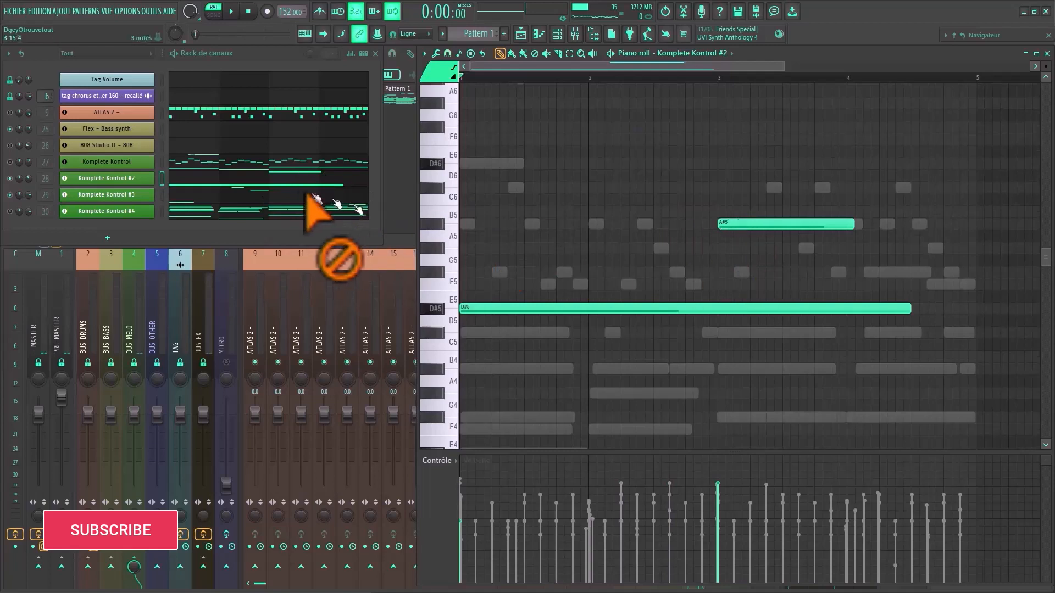
left_click(299, 196)
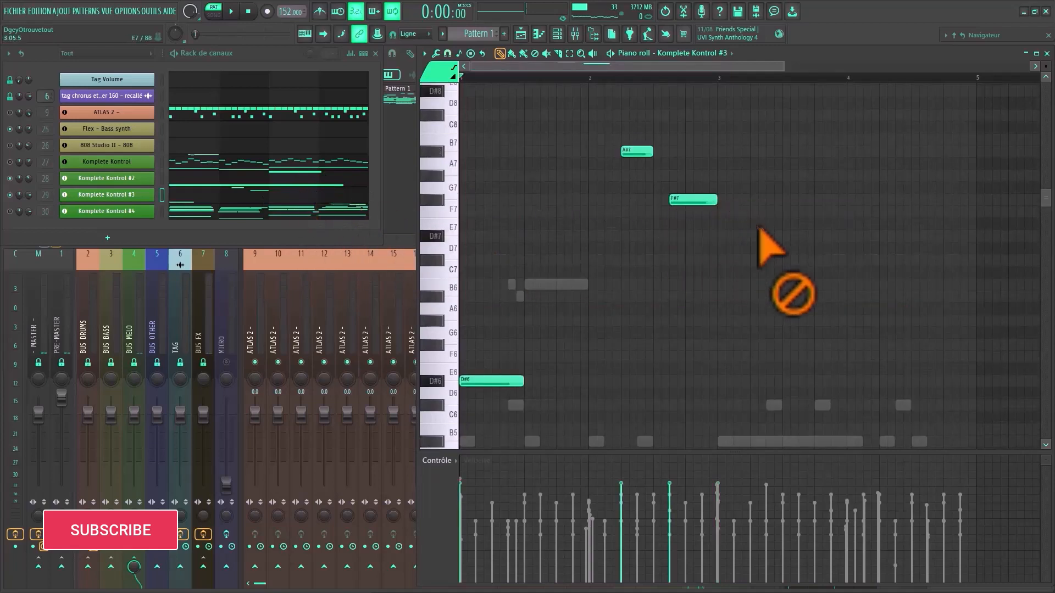
scroll(753, 242, "down", 2)
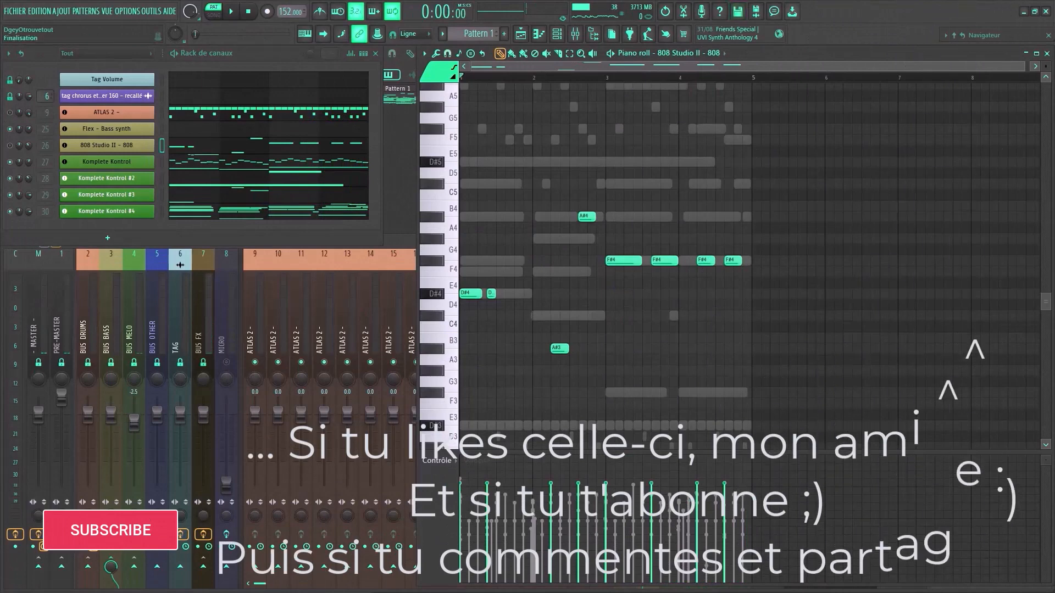
- Examine the low and high cuts in Fruity parametric EQ 2 on the Komplete Kontrol #2 mixer track, and audition the track soloed
key("F9")
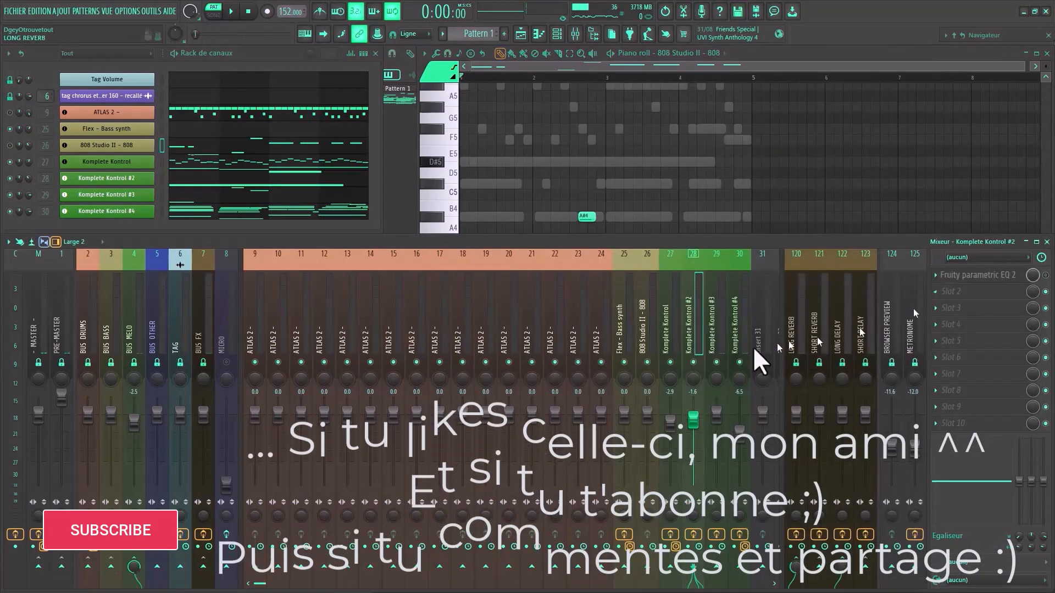
left_click(697, 349)
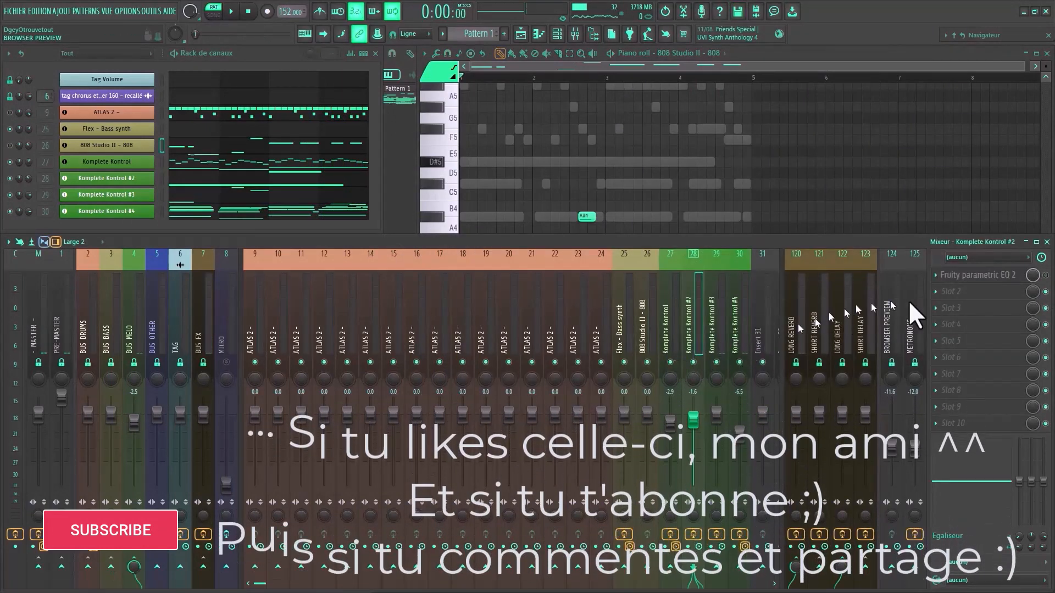
left_click(1044, 275)
left_click(978, 275)
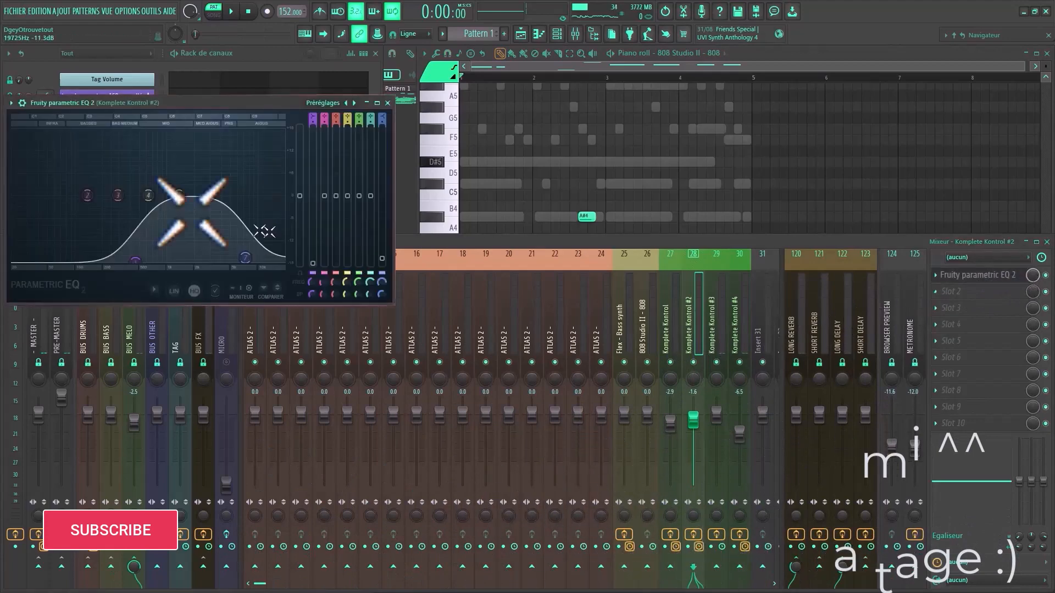
left_click_drag(184, 224, 137, 248)
left_click_drag(240, 196, 245, 257)
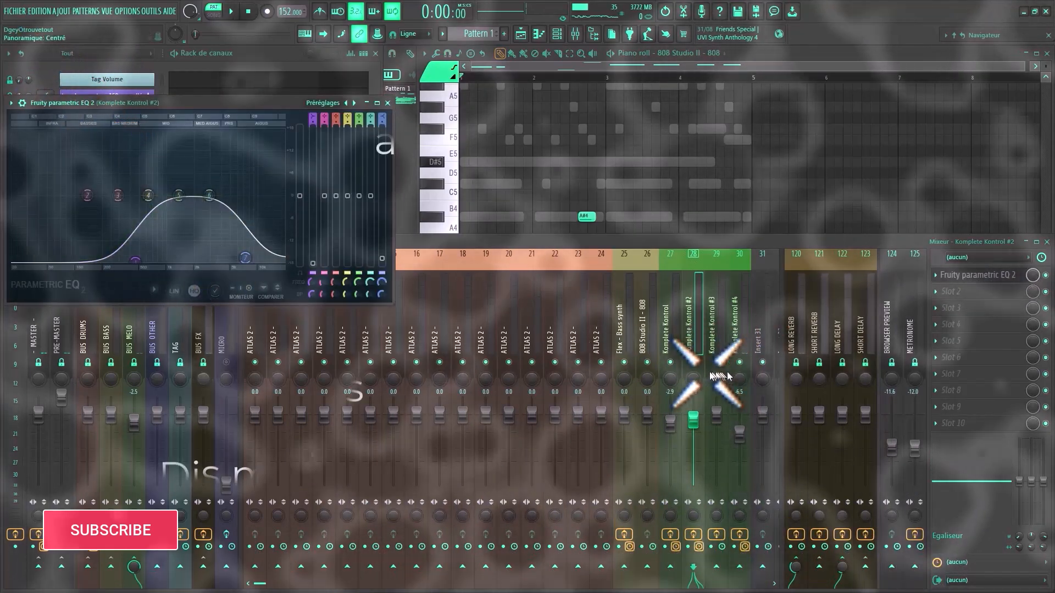
right_click(694, 362)
key("space")
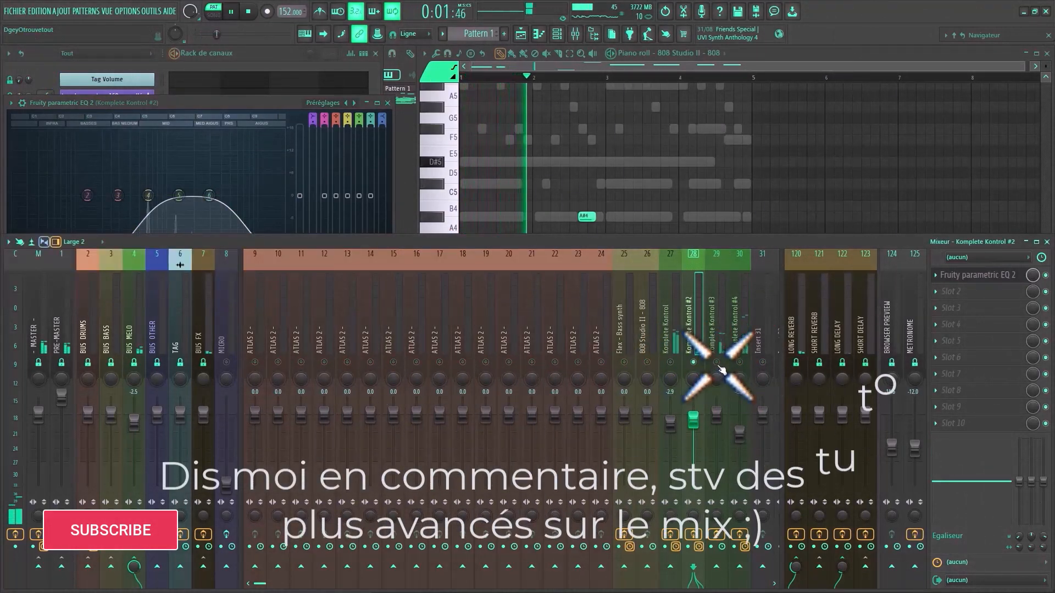
- Try Fruity PanOMatic in the second effect slot of the Komplete Kontrol #3 mixer track, and remove it
left_click(717, 351)
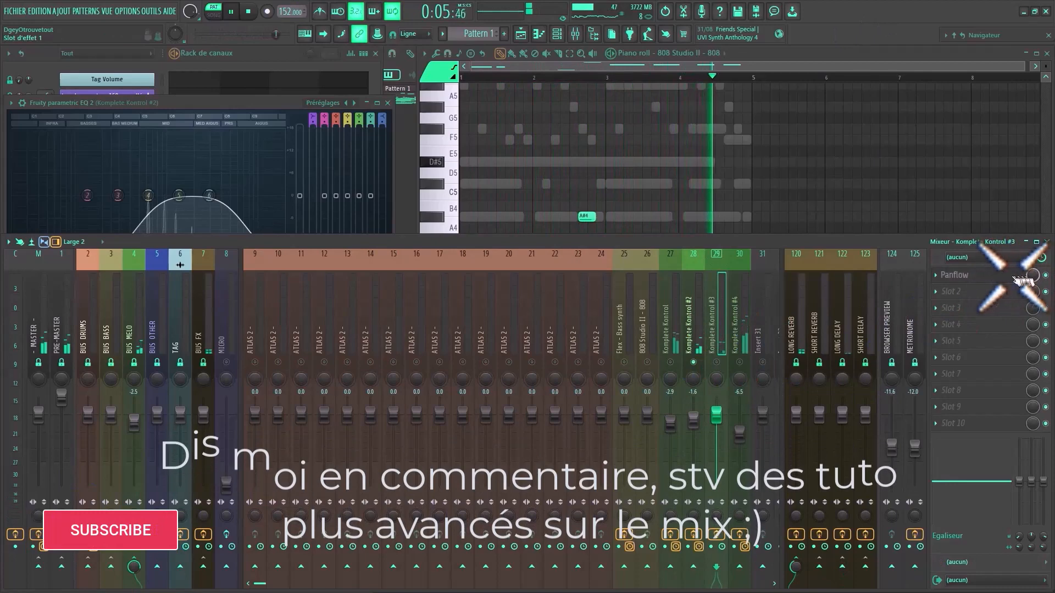
left_click(935, 296)
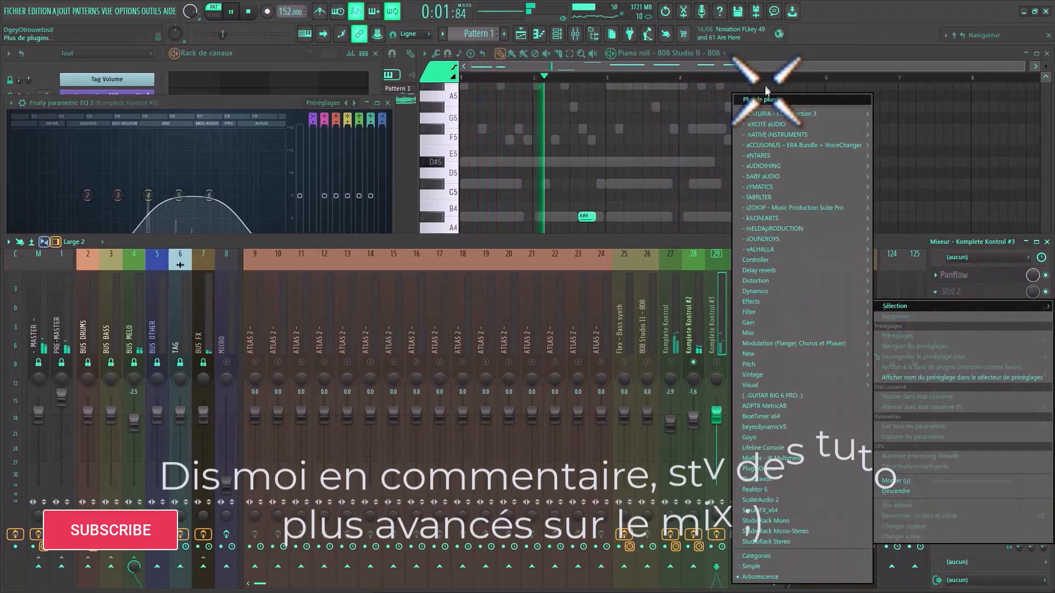
left_click(774, 100)
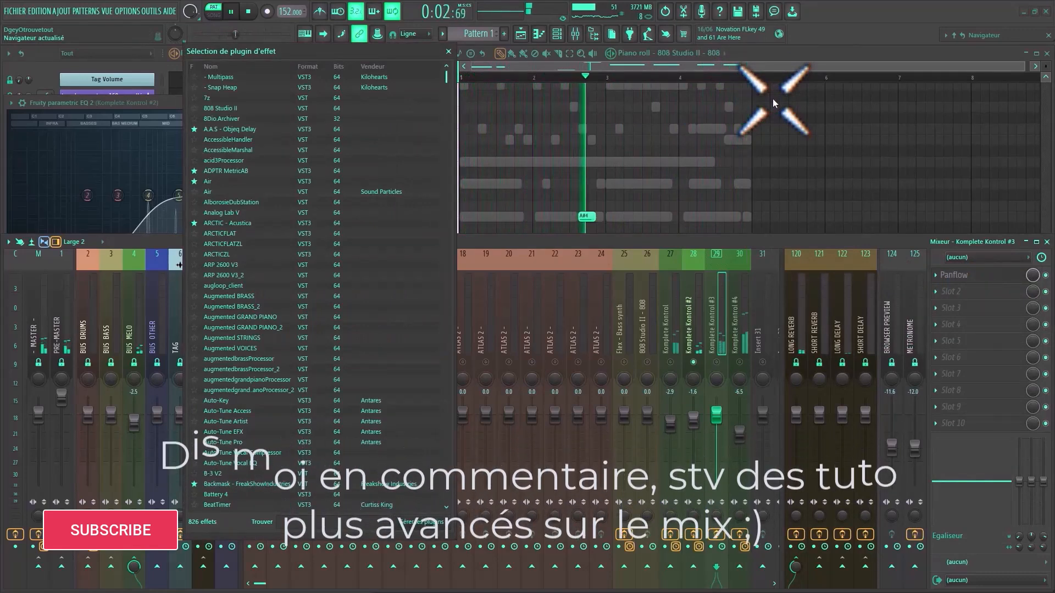
type("pano")
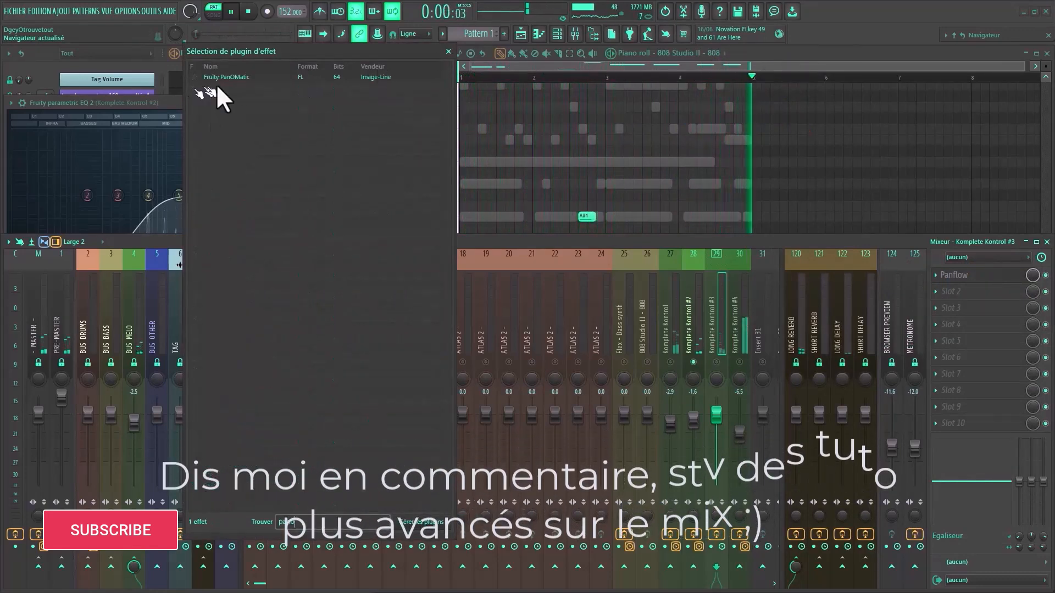
left_click(250, 77)
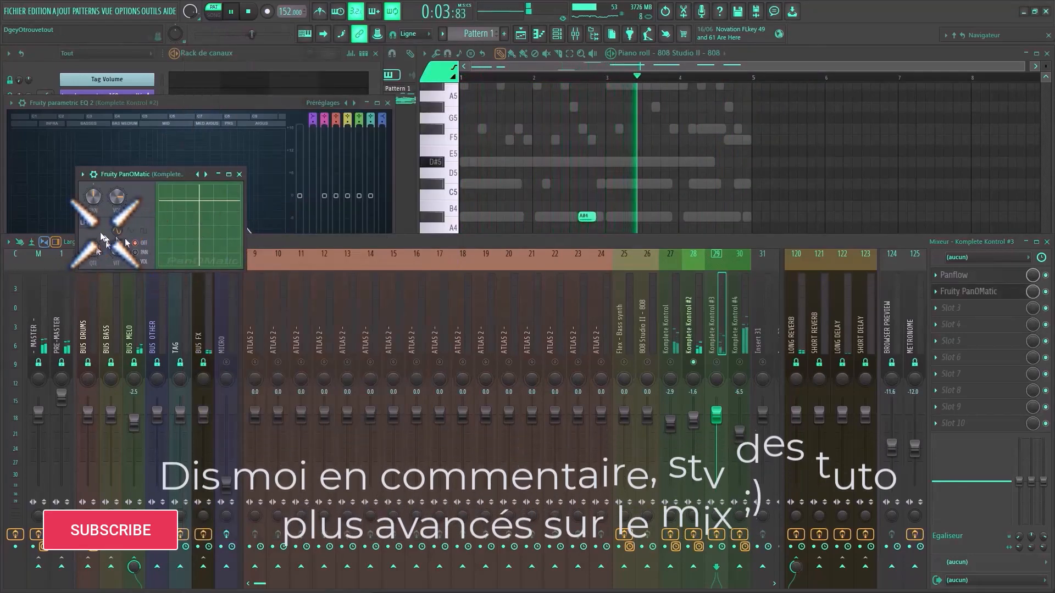
left_click(937, 292)
left_click(929, 317)
- Generate a new random panning curve in Panflow on the Komplete Kontrol #3 mixer track and close the plugin
left_click(954, 275)
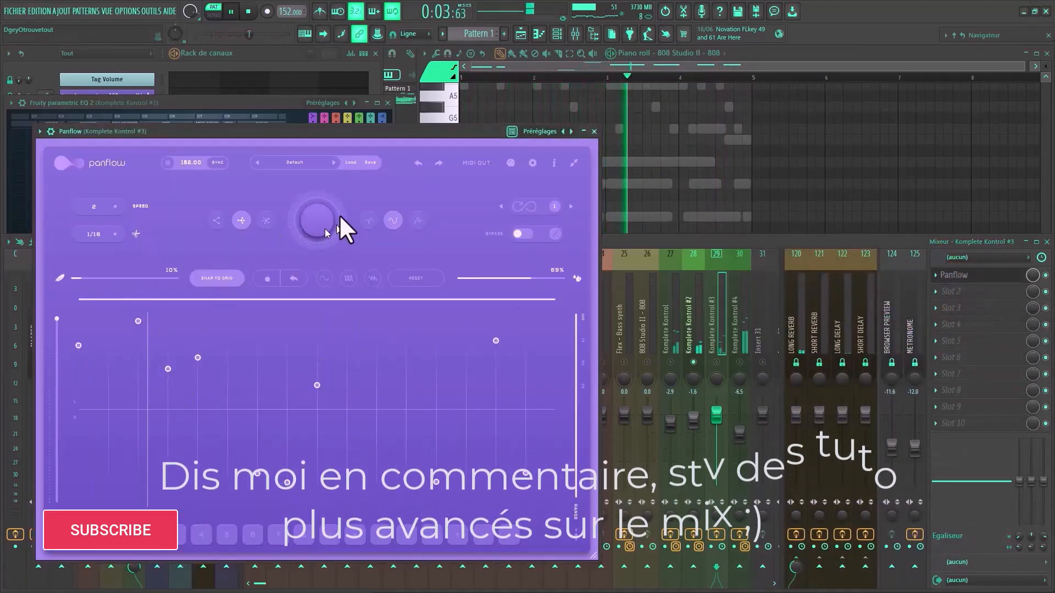
left_click(323, 226)
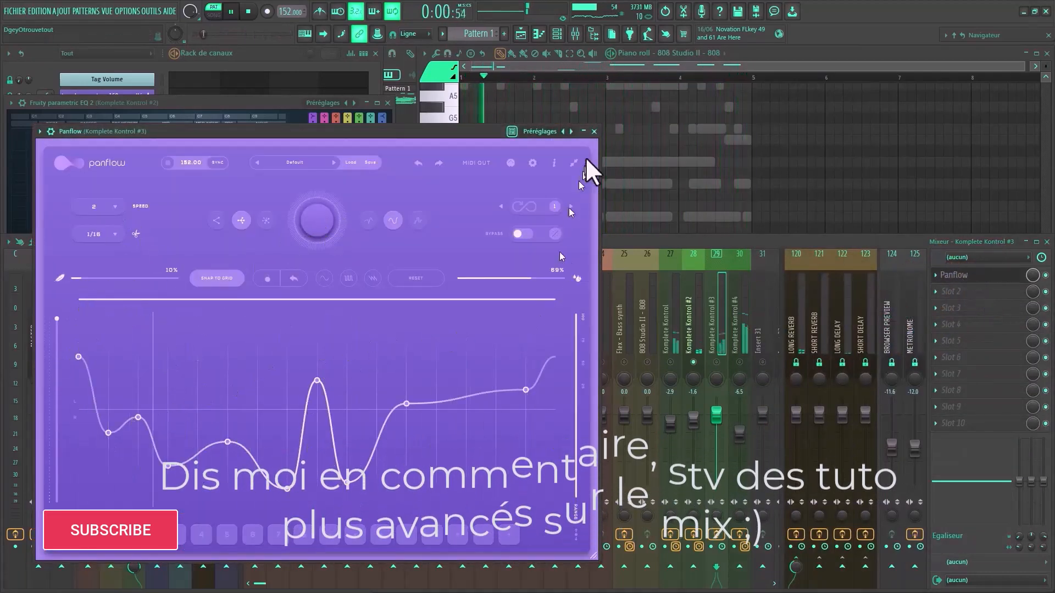
left_click(594, 132)
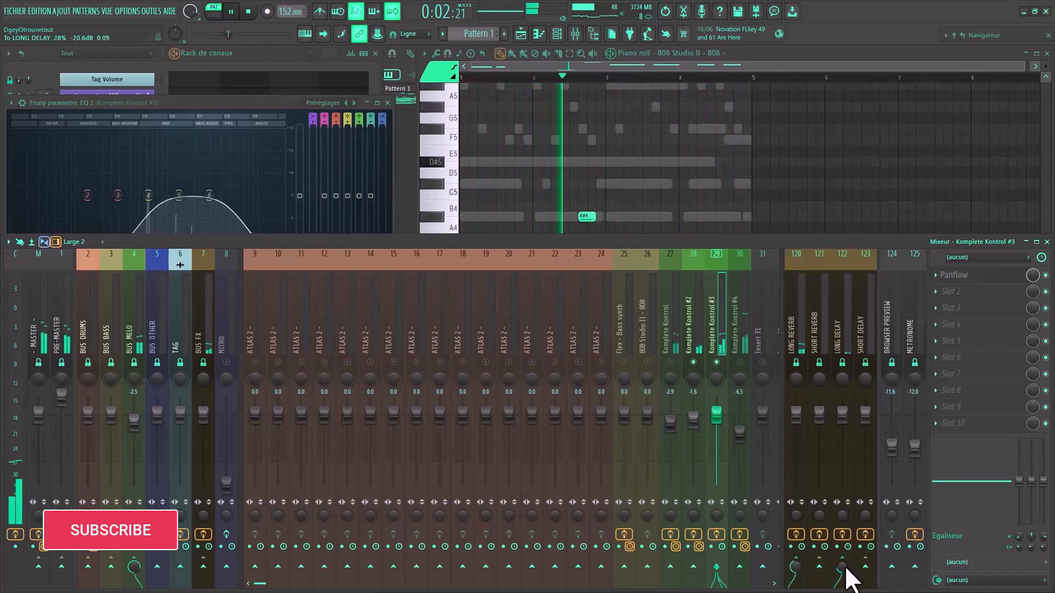
- Unmute the Komplete Kontrol #4 and Komplete Kontrol mixer tracks during playback
left_click(743, 363)
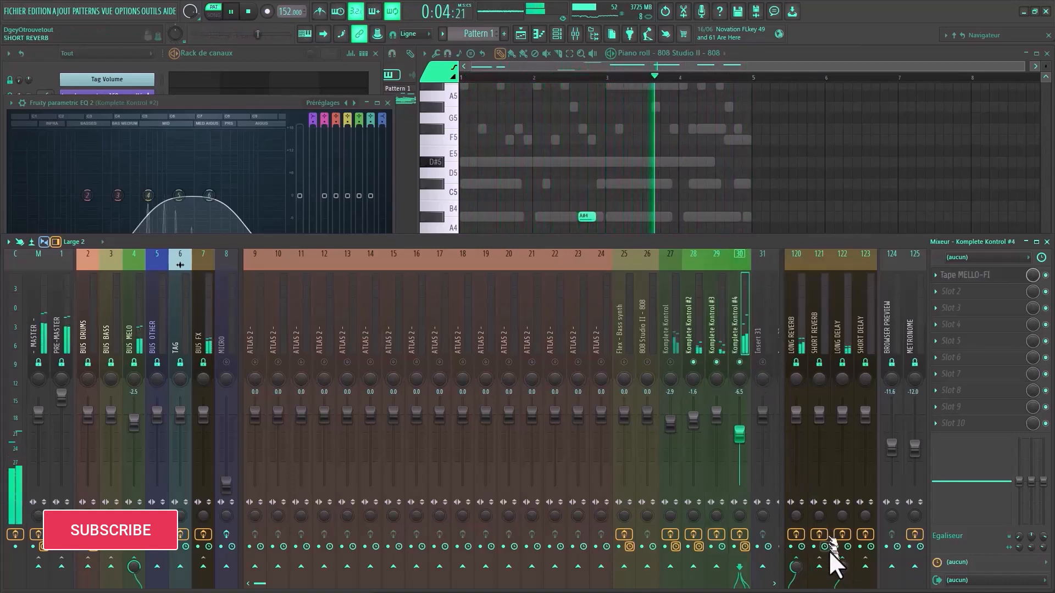
left_click(667, 362)
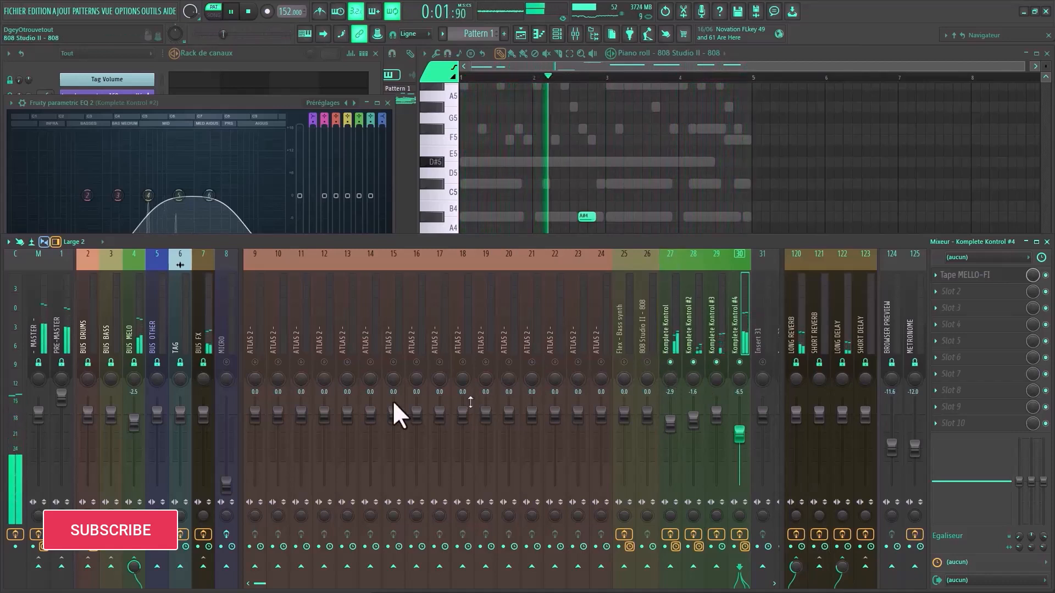
- Load Gross Beat into the third effect slot of the BUS MELO mixer track
left_click(134, 339)
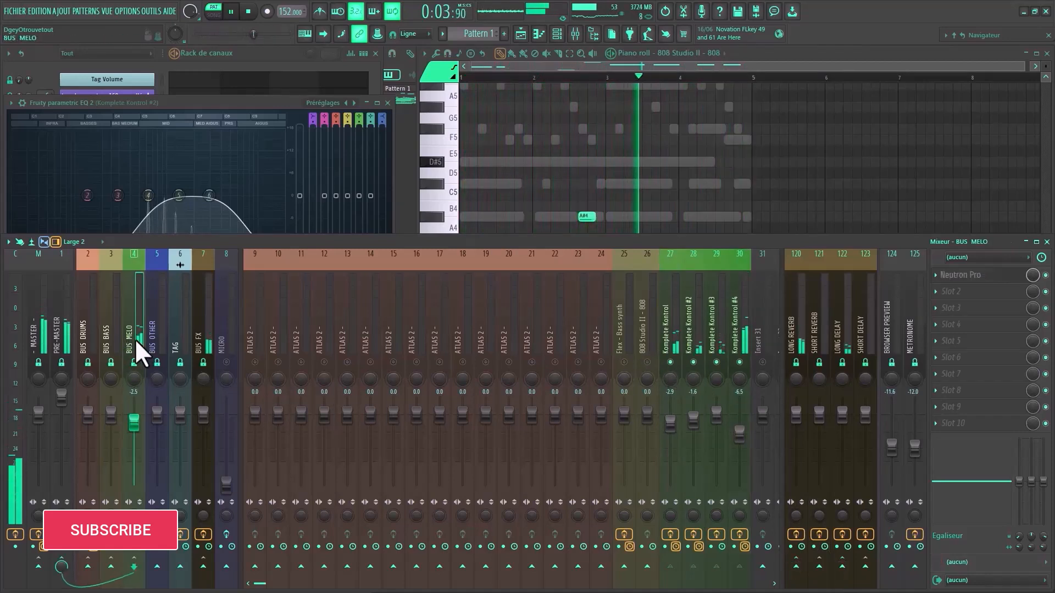
left_click(934, 308)
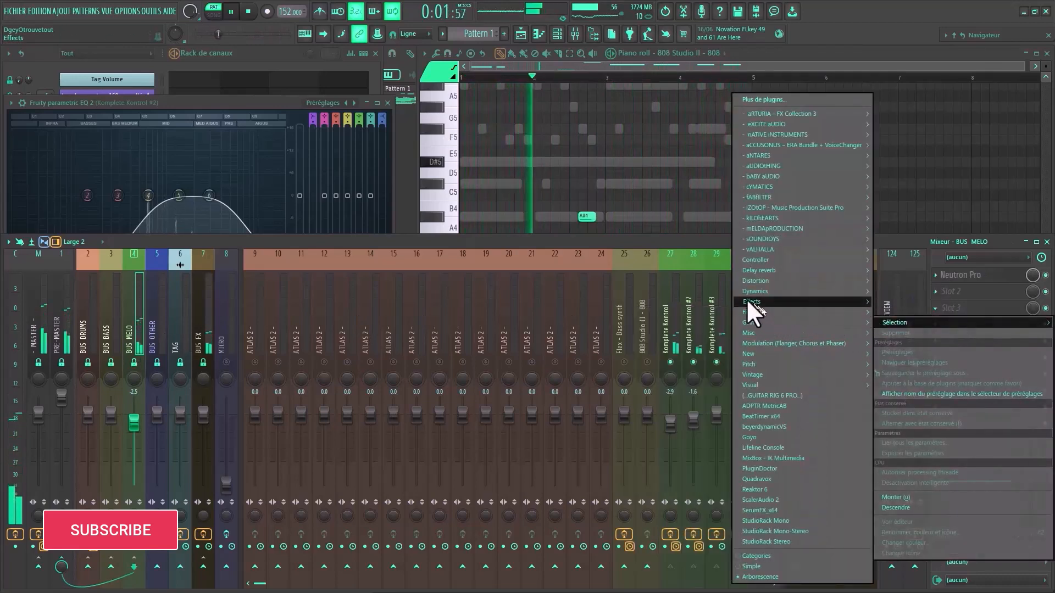
mouse_move(746, 299)
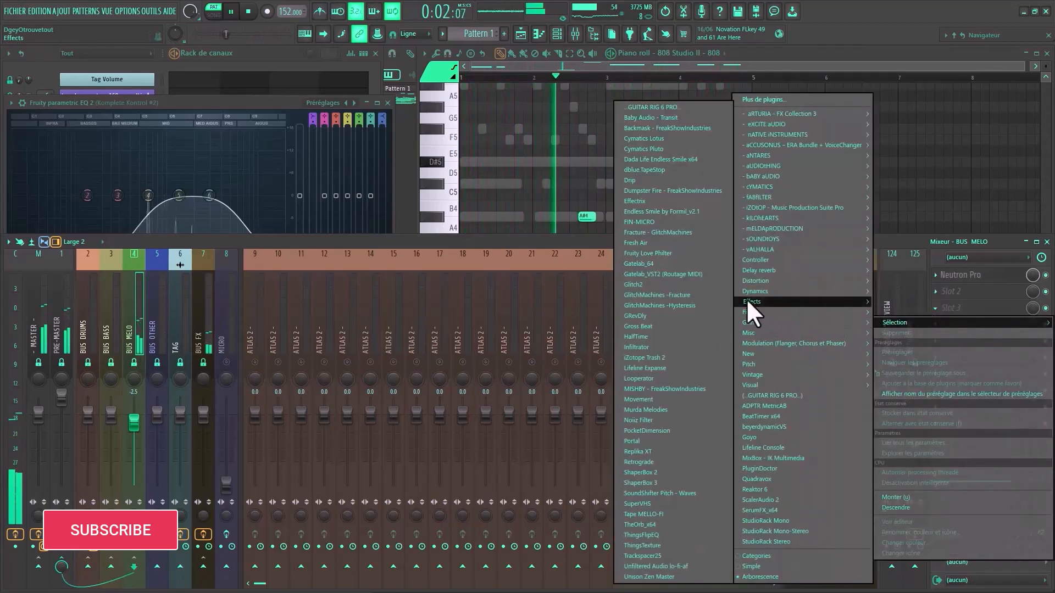
left_click(644, 326)
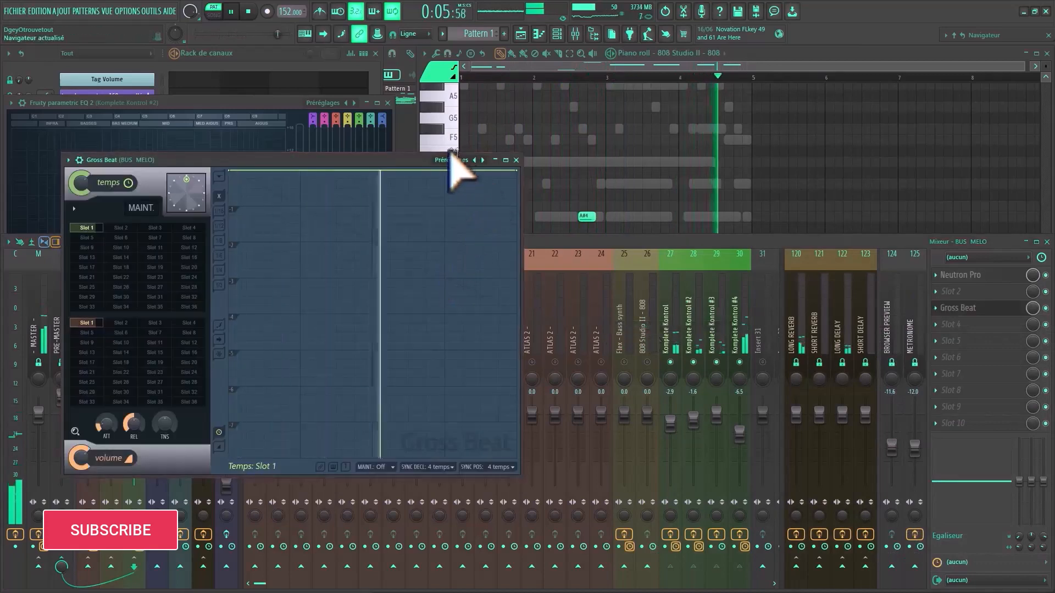
- Load Gross Beat's Momentary preset and audition the 2 Beat Gate volume slot with time slots such as 1/2 Speed and 1/4 Repeat
left_click(450, 160)
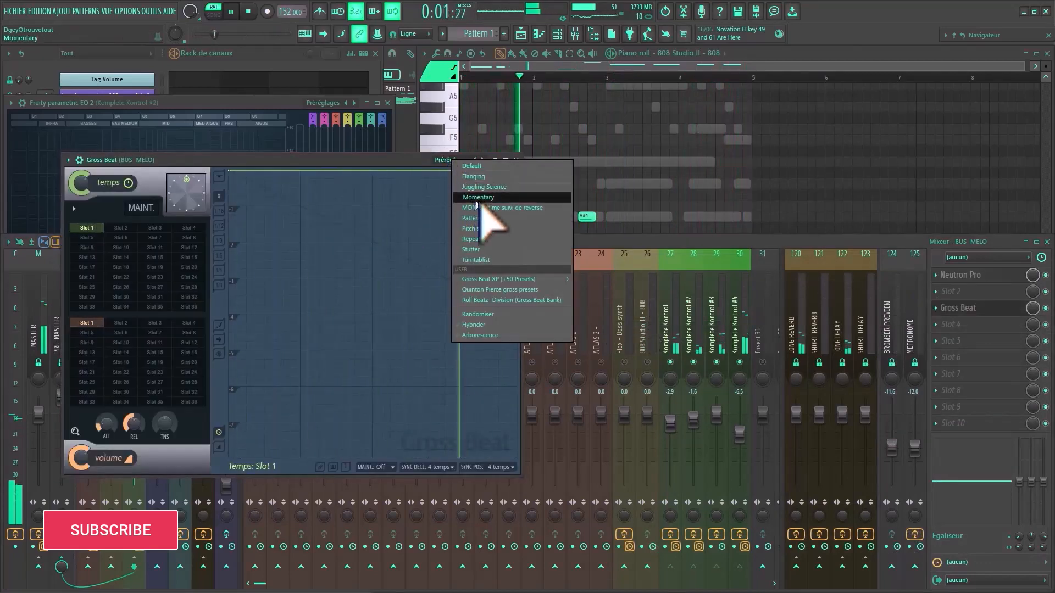
left_click(472, 199)
left_click(114, 325)
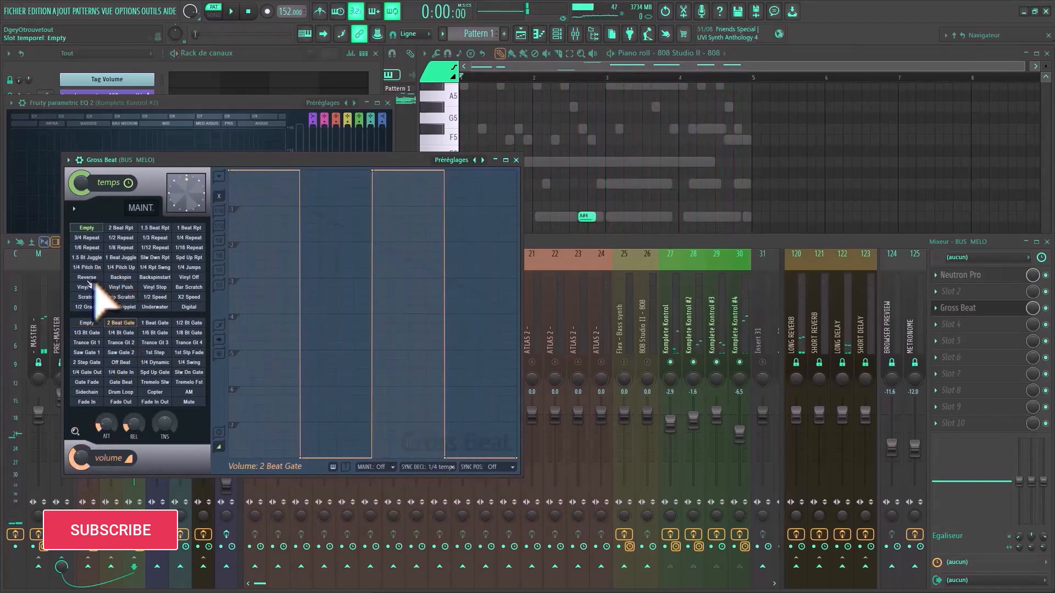
left_click(155, 296)
key("space")
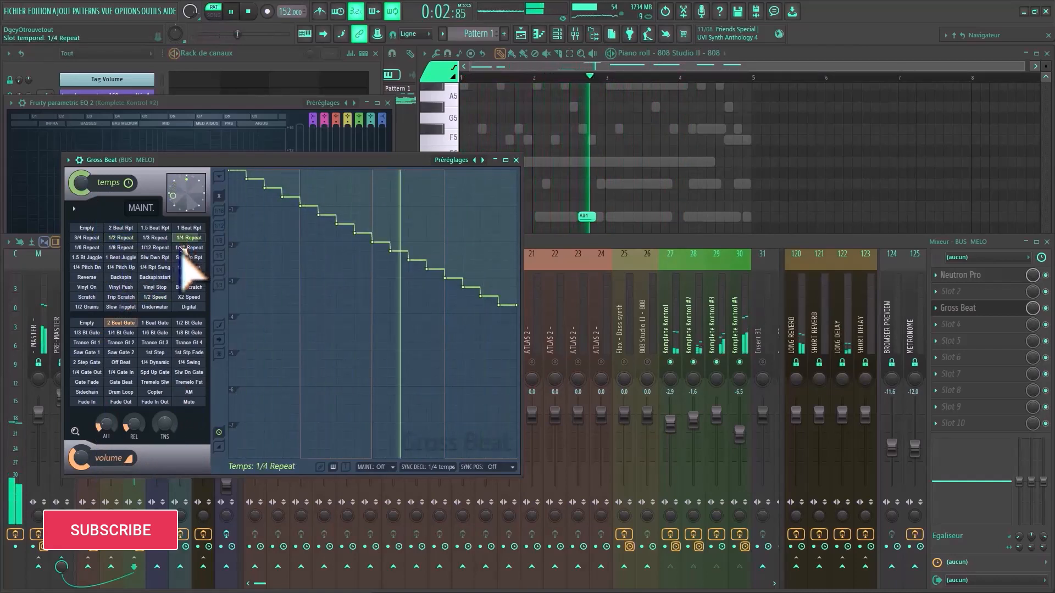
left_click(188, 277)
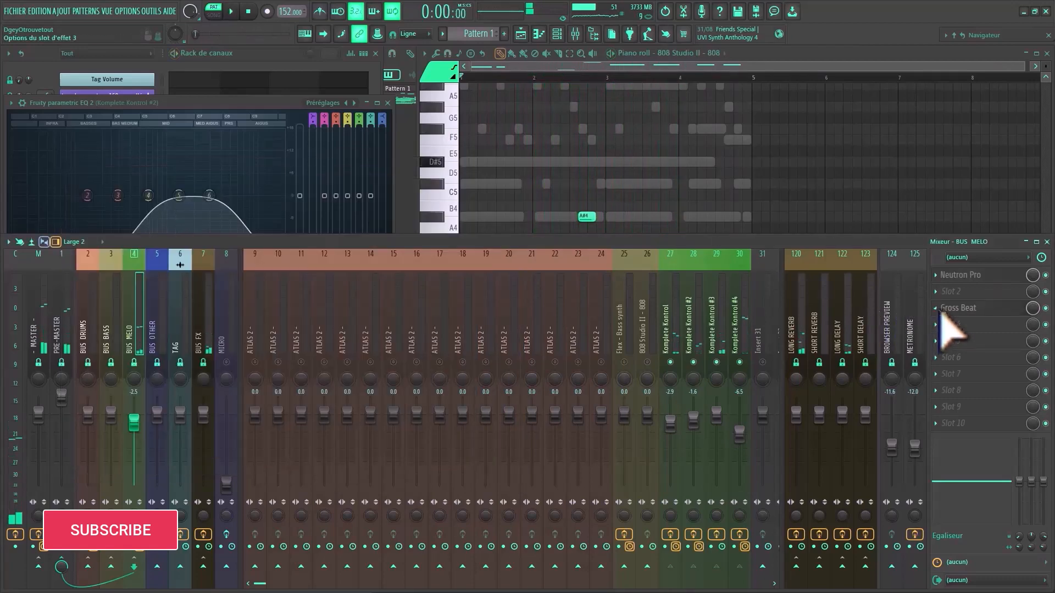
- Delete Gross Beat from the BUS MELO mixer track
right_click(939, 312)
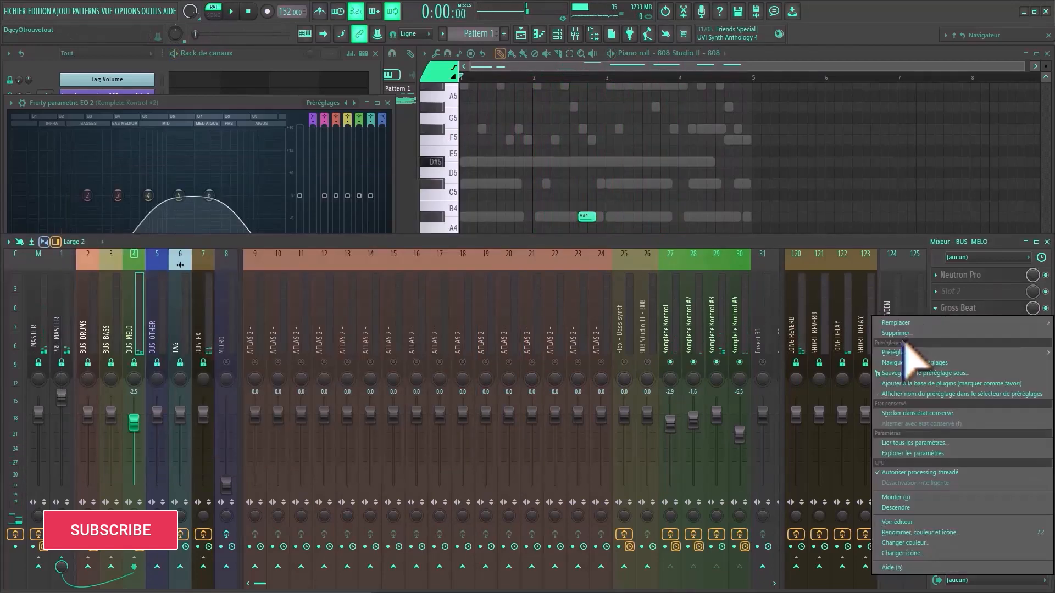
left_click(901, 334)
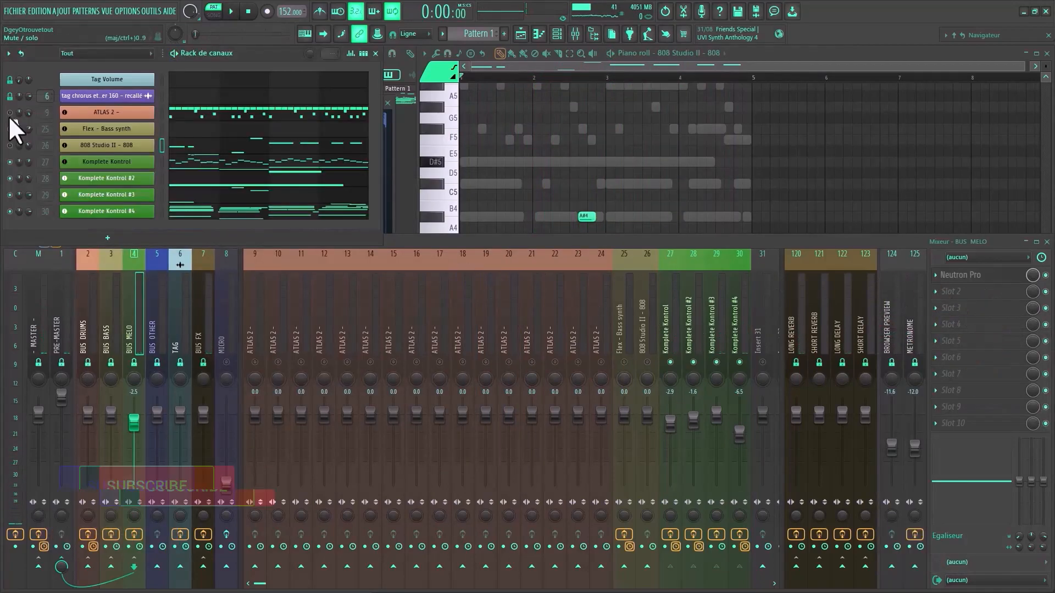
- Unmute the ATLAS 2, Flex bass synth and 808 Studio II channels and play back the full four-bar beat
left_click(9, 113)
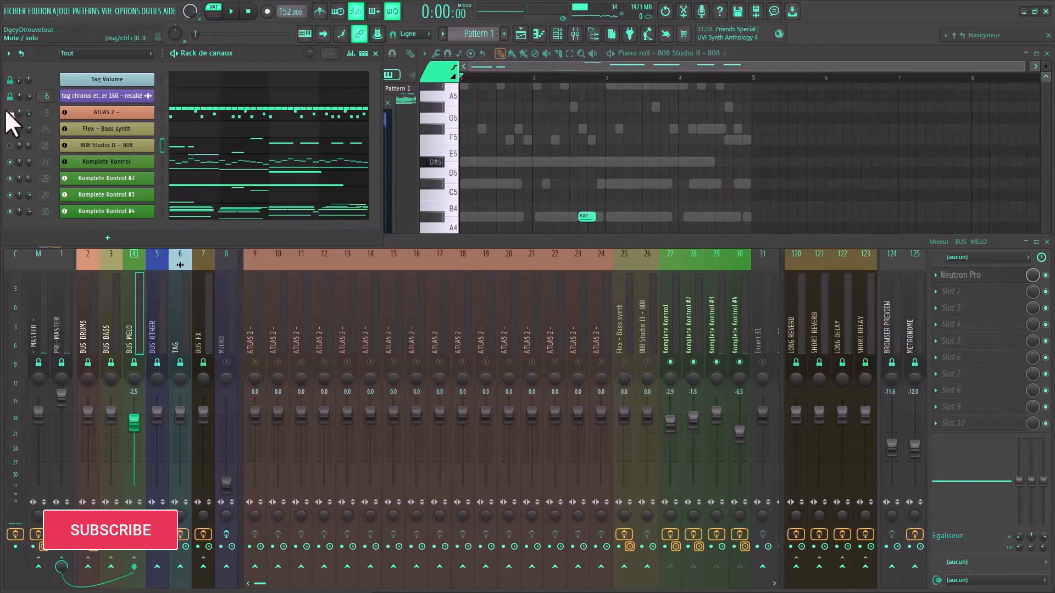
key("space")
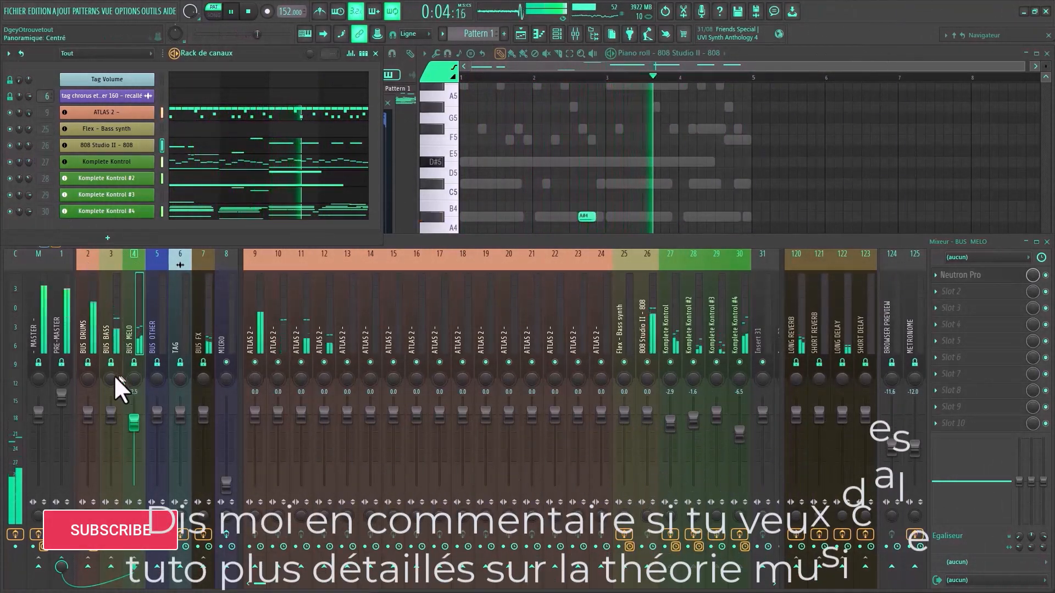
left_click(249, 11)
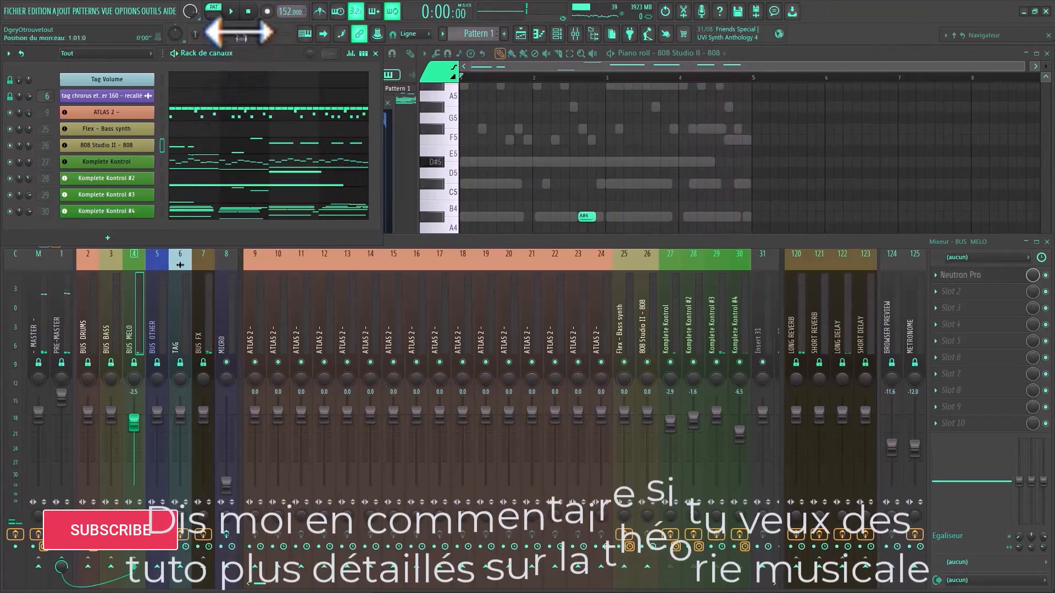
key("space")
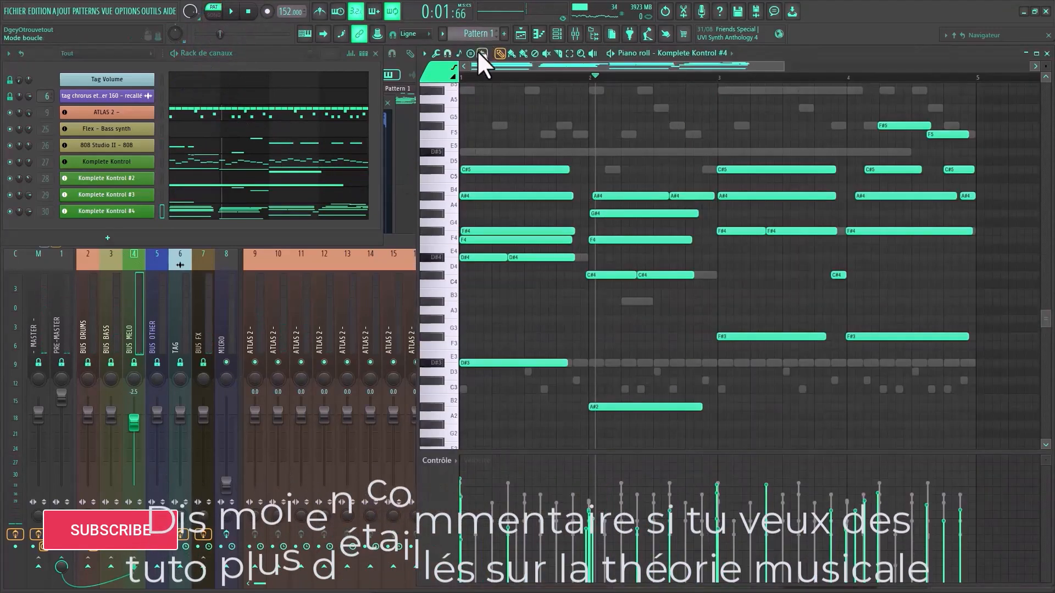
- Examine the piano-roll notes of the Komplete Kontrol, Komplete Kontrol #2 and Komplete Kontrol #4 channels in Pattern 1
left_click(468, 52)
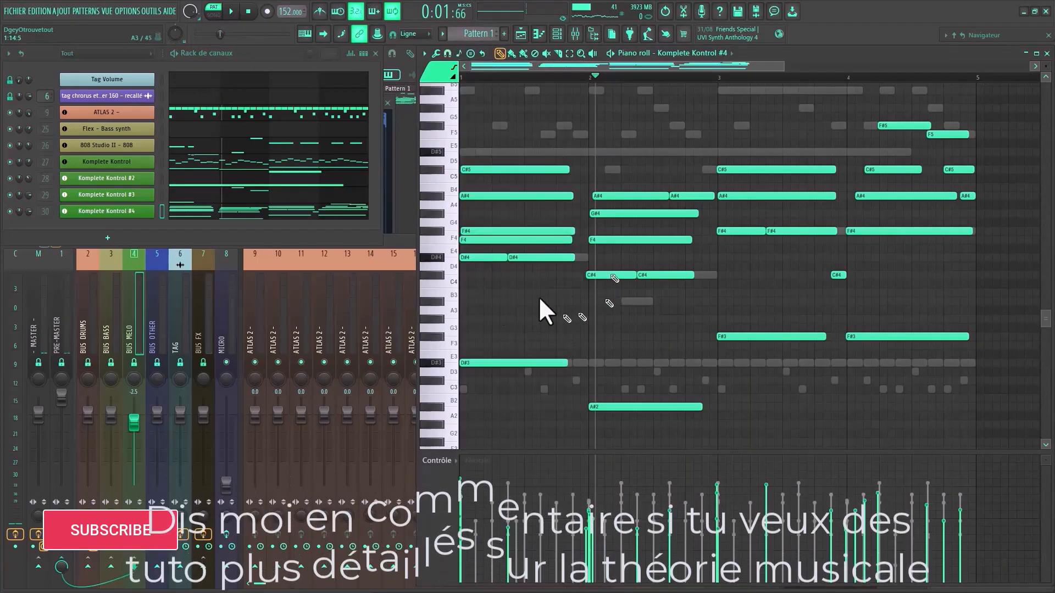
left_click(287, 162)
scroll(591, 306, "down", 3)
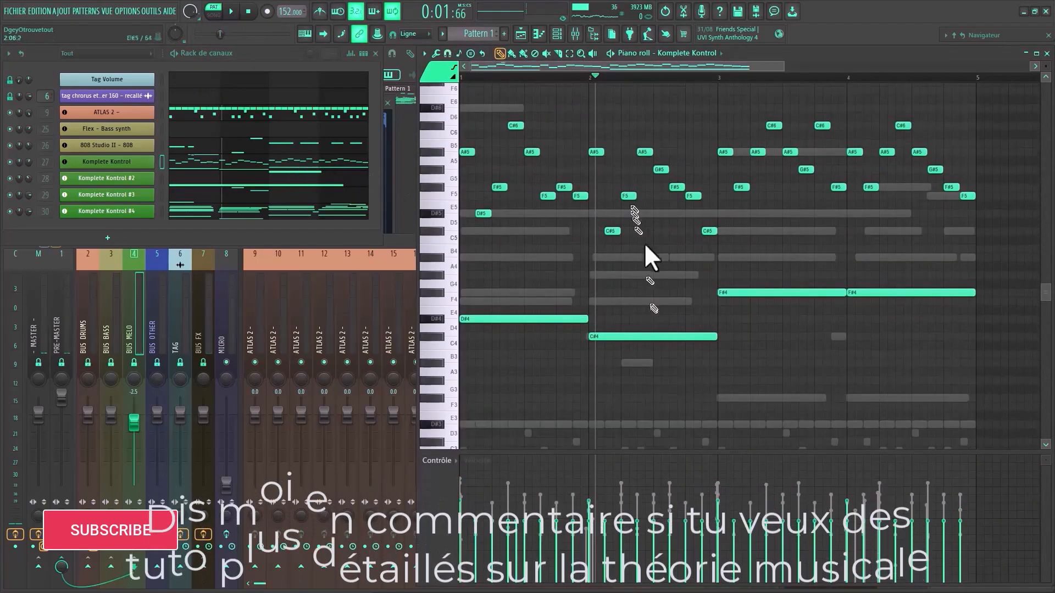
left_click(279, 173)
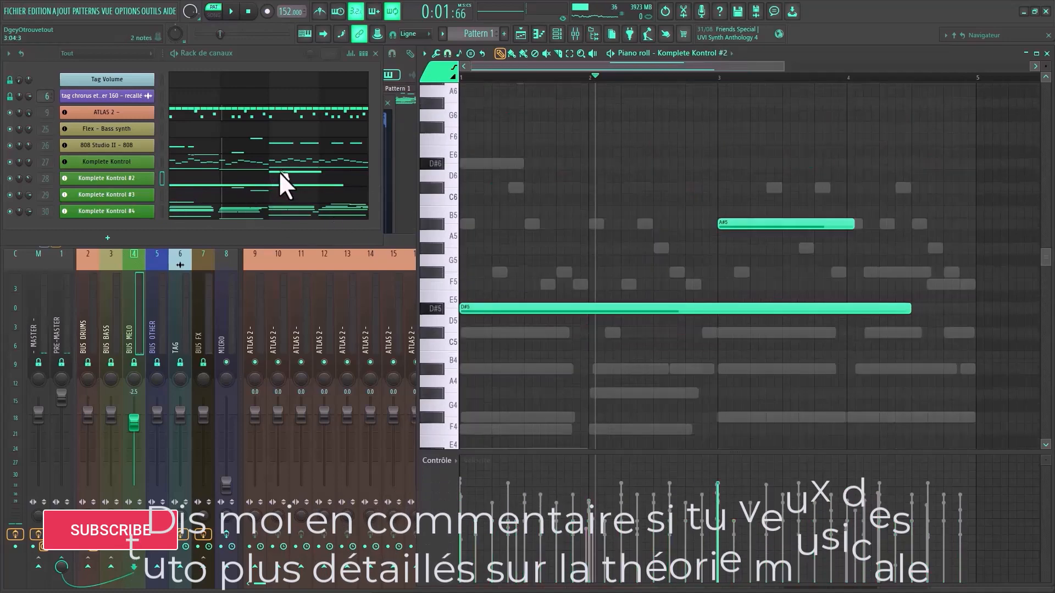
left_click(260, 193)
left_click(263, 178)
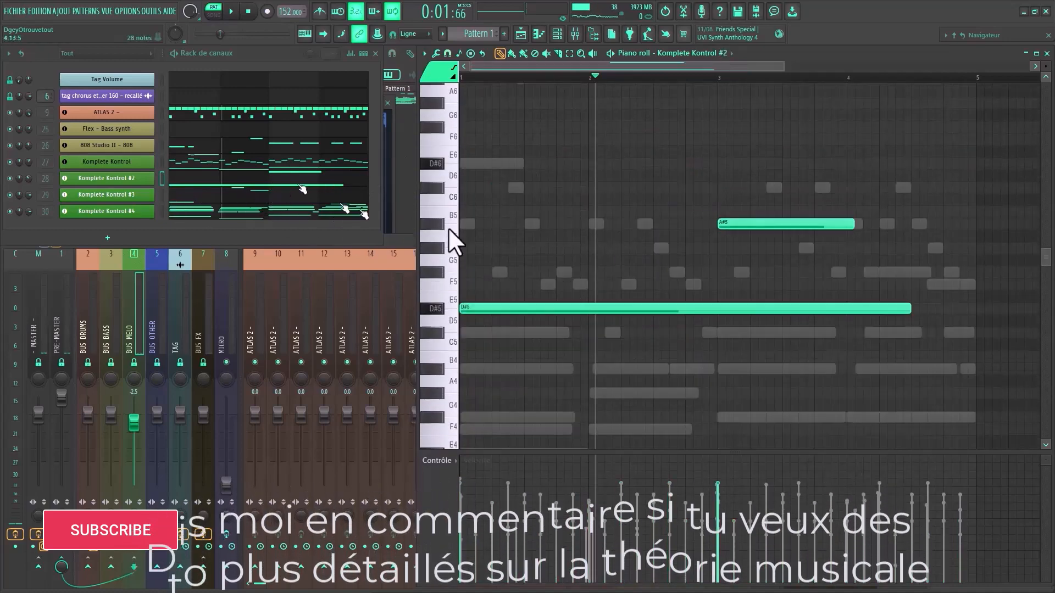
left_click(270, 212)
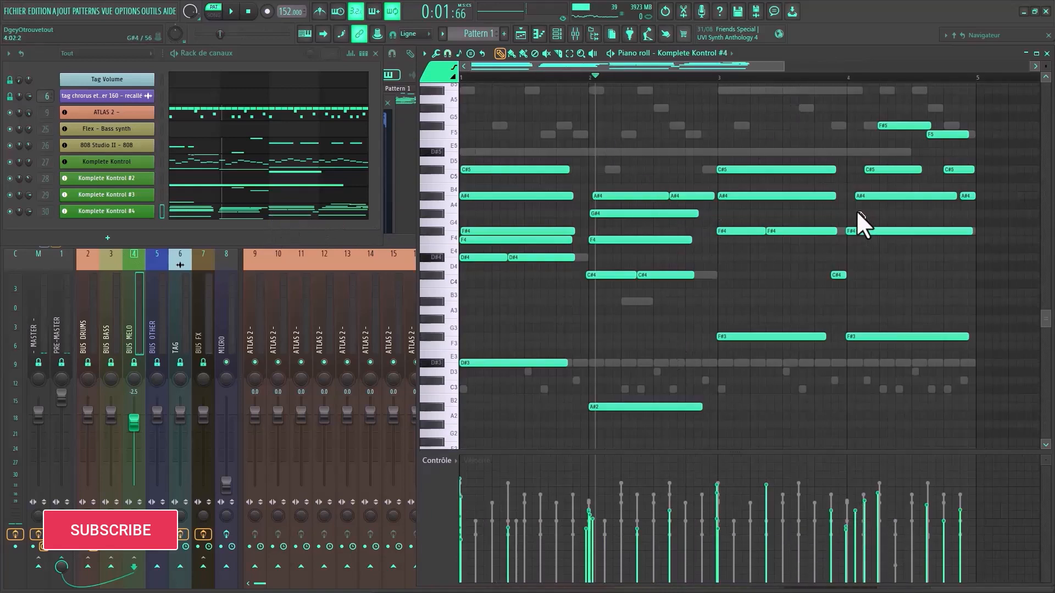